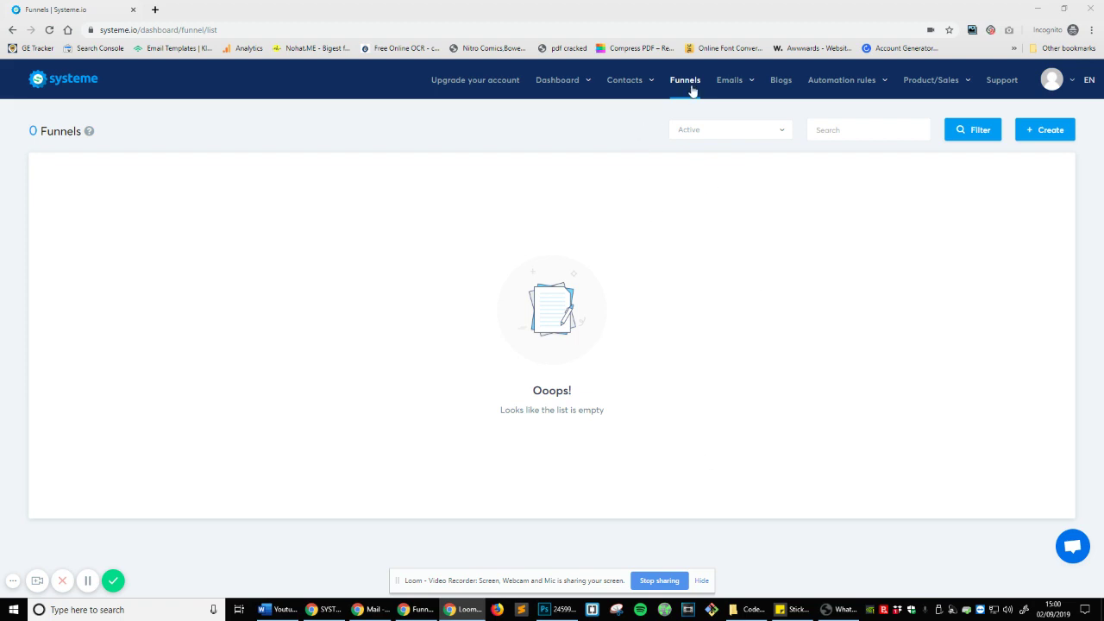
Refresh the empty funnels list and keep the status filter on active funnels only.
{"action": "mouse_move", "coordinate": [636, 84]}
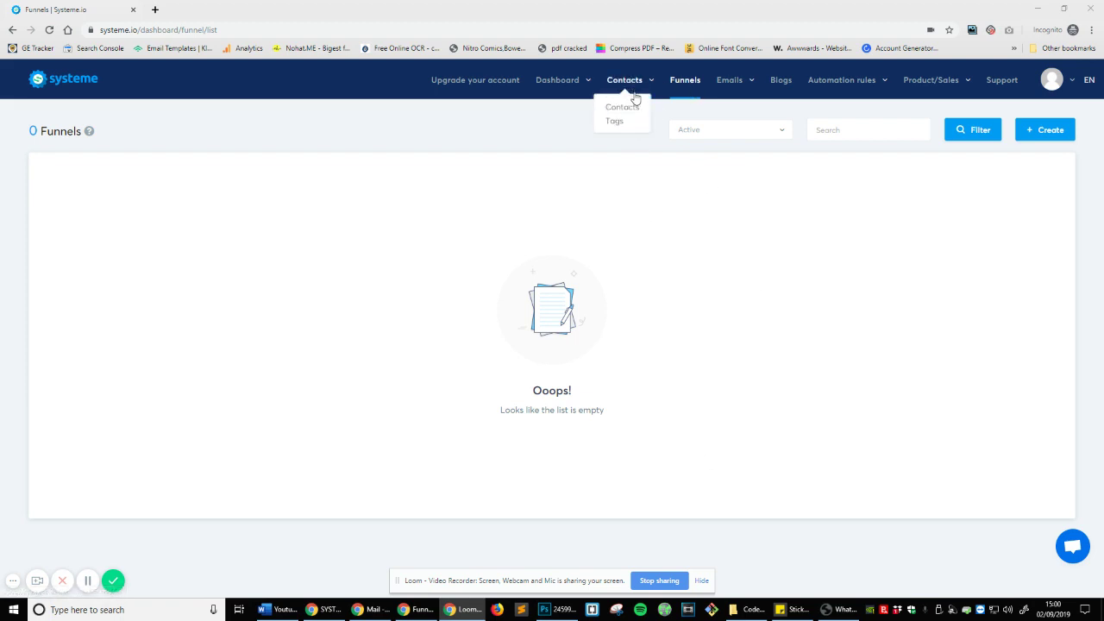
{"action": "left_click", "coordinate": [690, 81]}
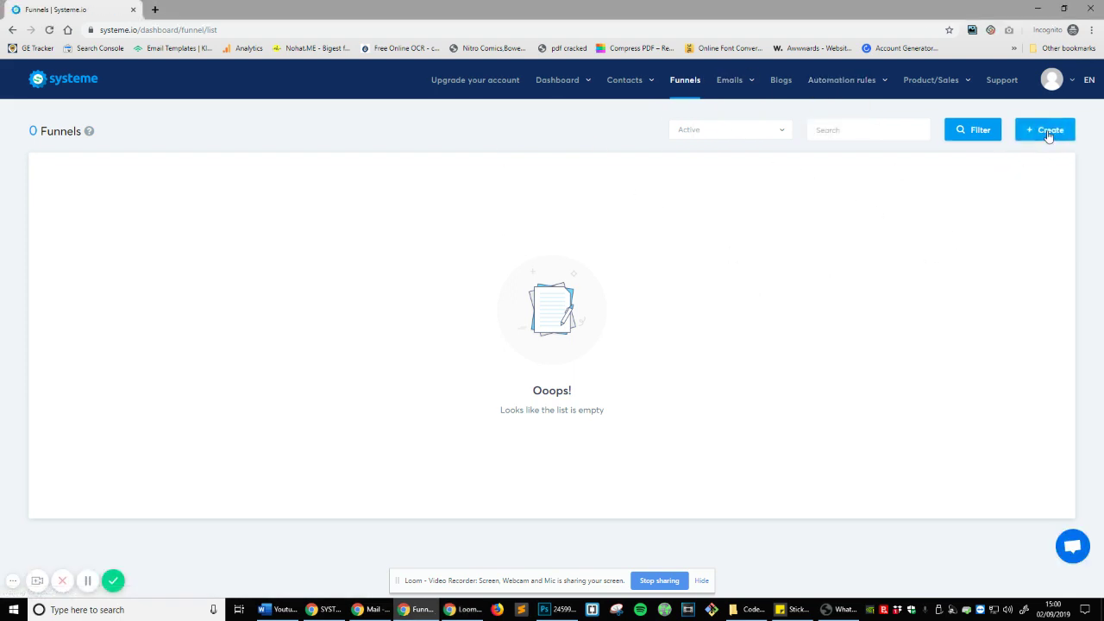
{"action": "left_click", "coordinate": [703, 131]}
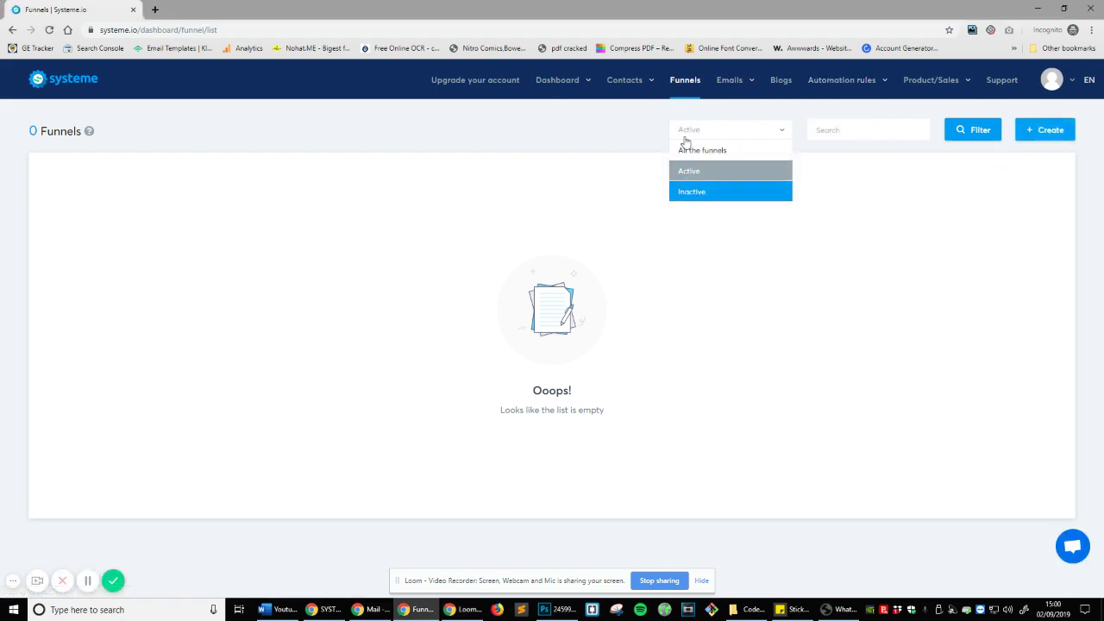
{"action": "left_click", "coordinate": [696, 170]}
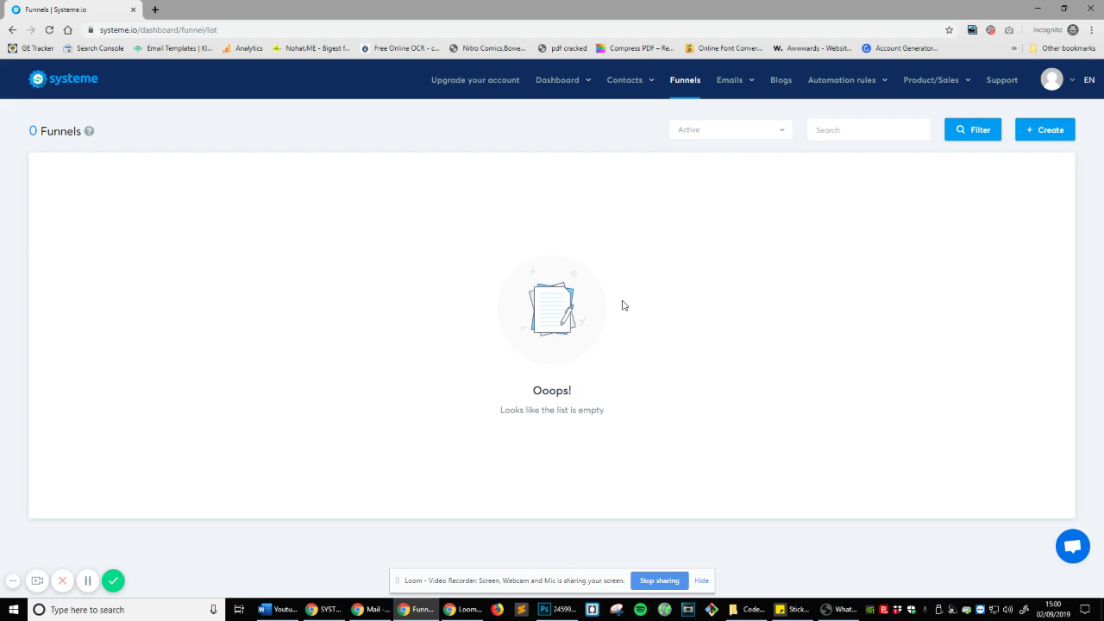
Start a new funnel named 'Test Custom Funnel' and make it the Custom type.
{"action": "left_click", "coordinate": [1029, 135]}
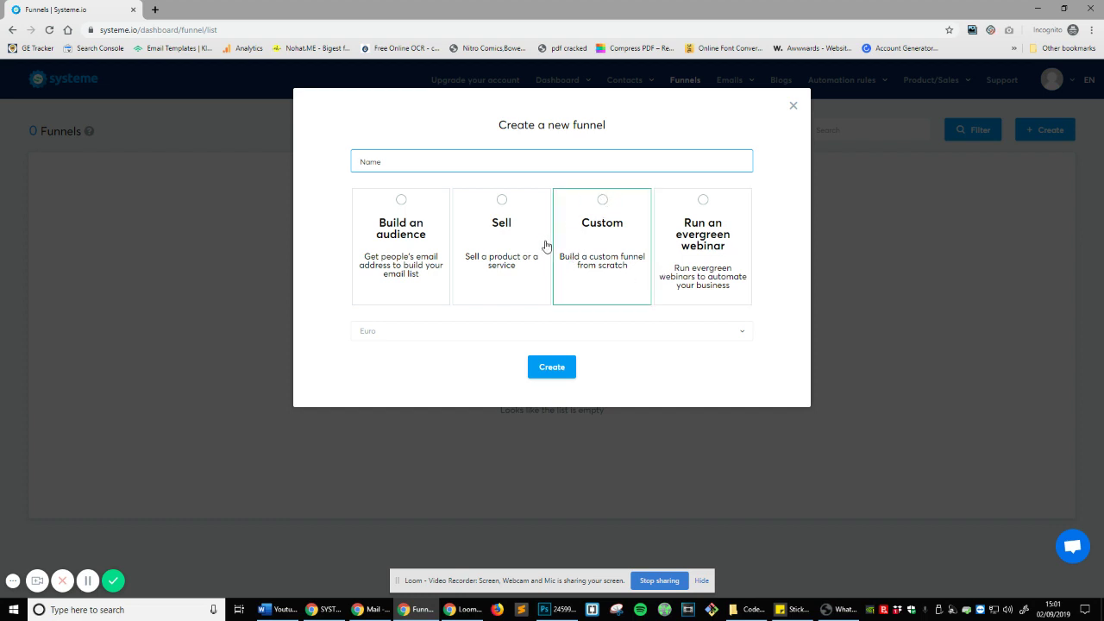
{"action": "left_click", "coordinate": [413, 160]}
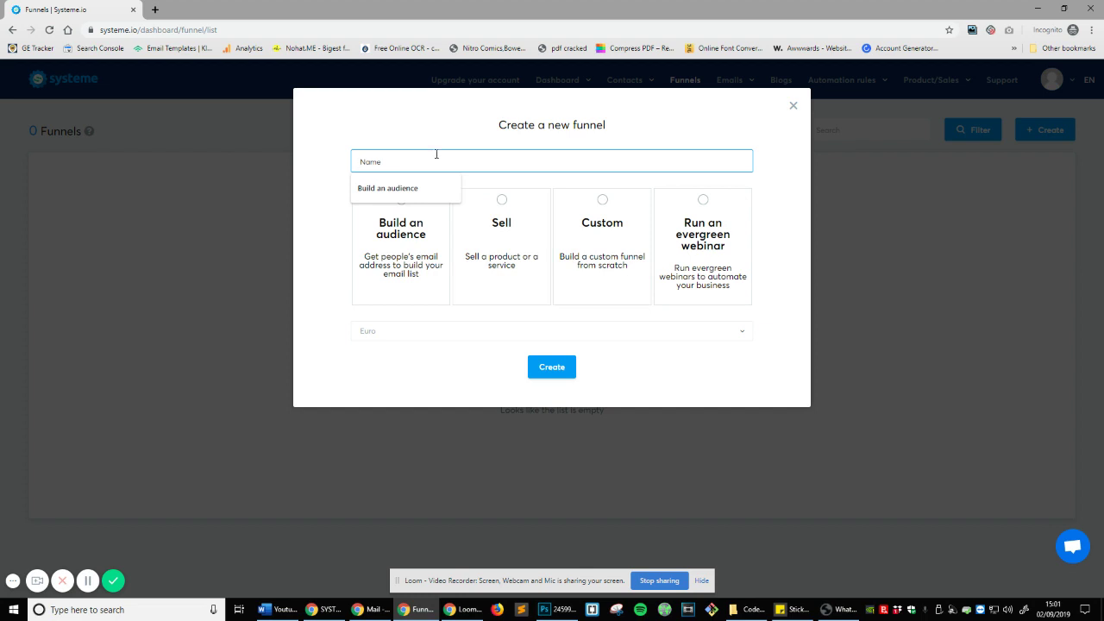
{"action": "type", "text": "Test C"}
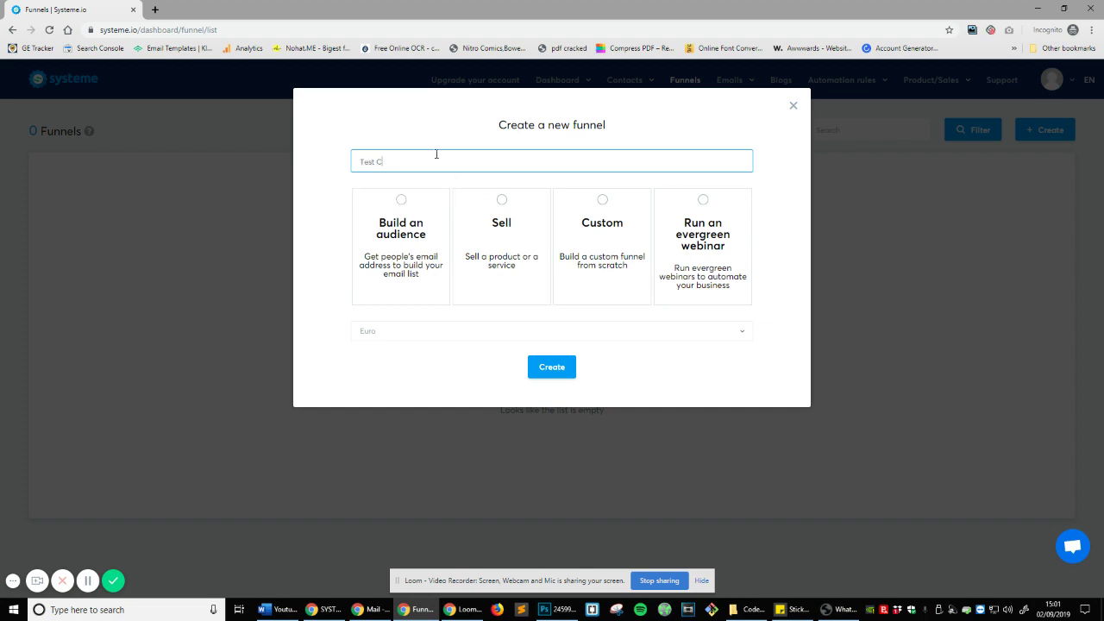
{"action": "type", "text": "ustom Funnel"}
{"action": "left_click", "coordinate": [613, 209]}
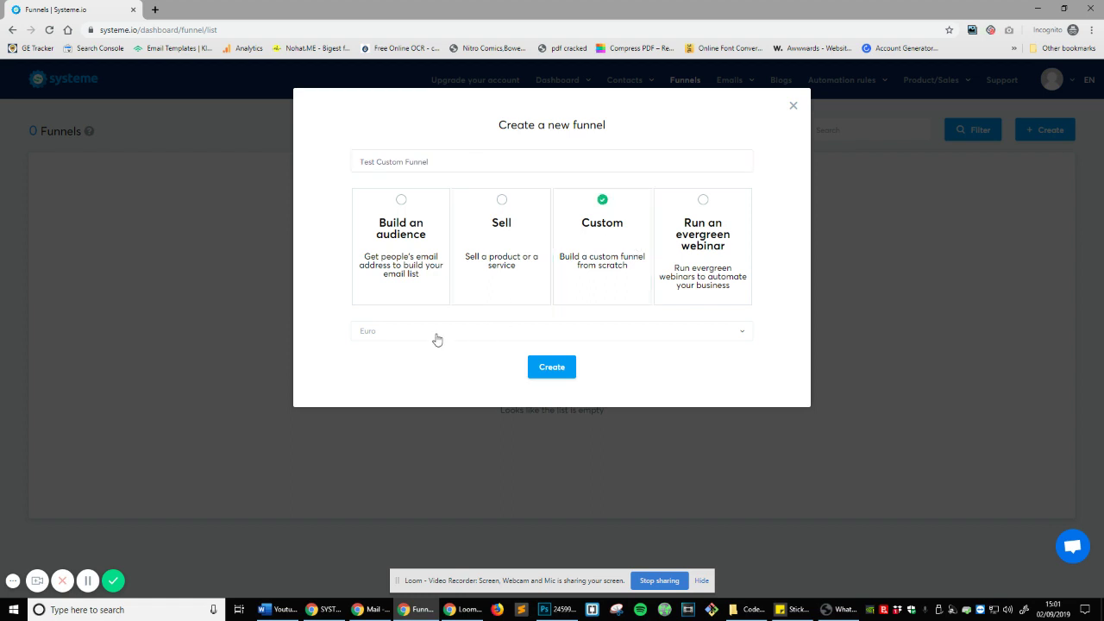
Search the currency list and set the funnel currency to Pound Sterling.
{"action": "left_click", "coordinate": [393, 337]}
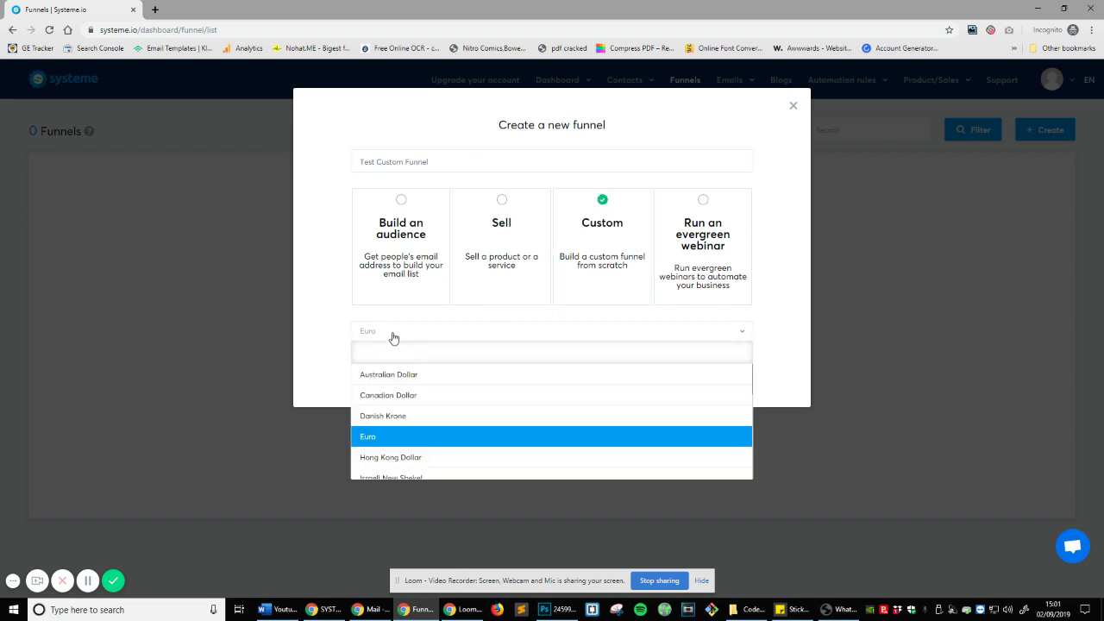
{"action": "type", "text": "gbp"}
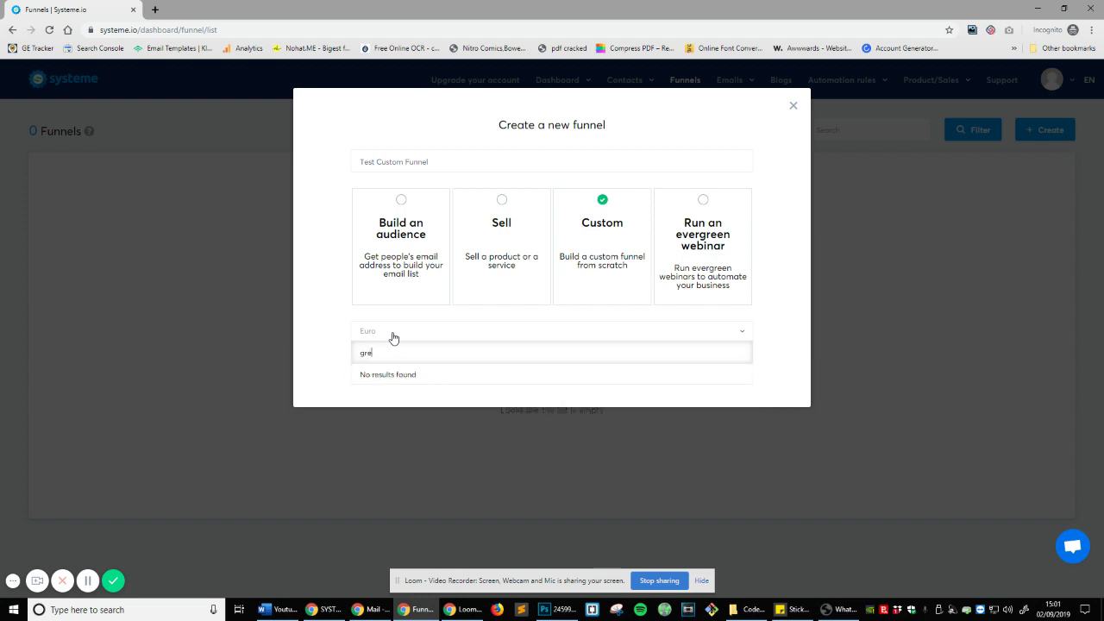
{"action": "key", "text": "ctrl+a"}
{"action": "type", "text": "st"}
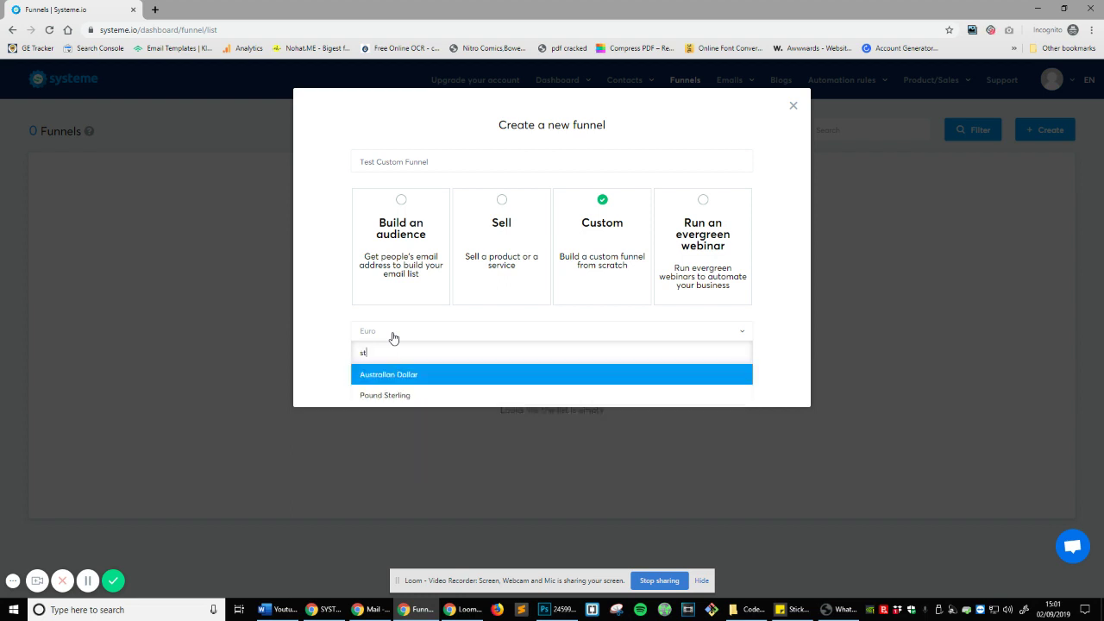
{"action": "left_click", "coordinate": [398, 395]}
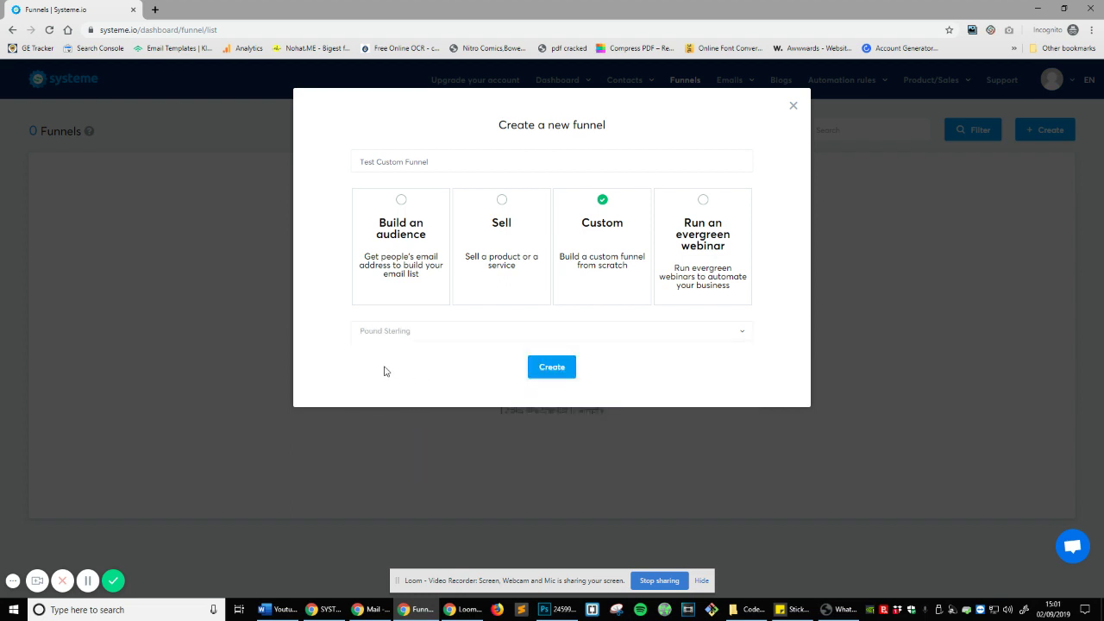
Create the funnel, look through its Automation rules, Split test, Stats and Sales tabs, then return to Step configuration.
{"action": "left_click", "coordinate": [552, 369]}
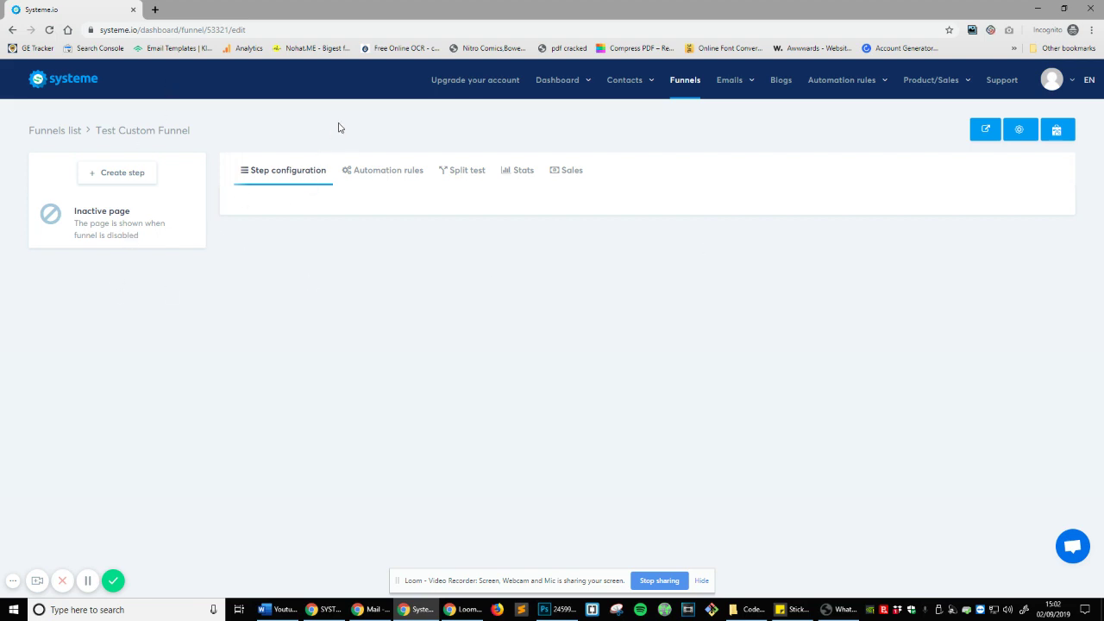
{"action": "left_click", "coordinate": [370, 171]}
{"action": "left_click", "coordinate": [465, 171]}
{"action": "left_click", "coordinate": [520, 172]}
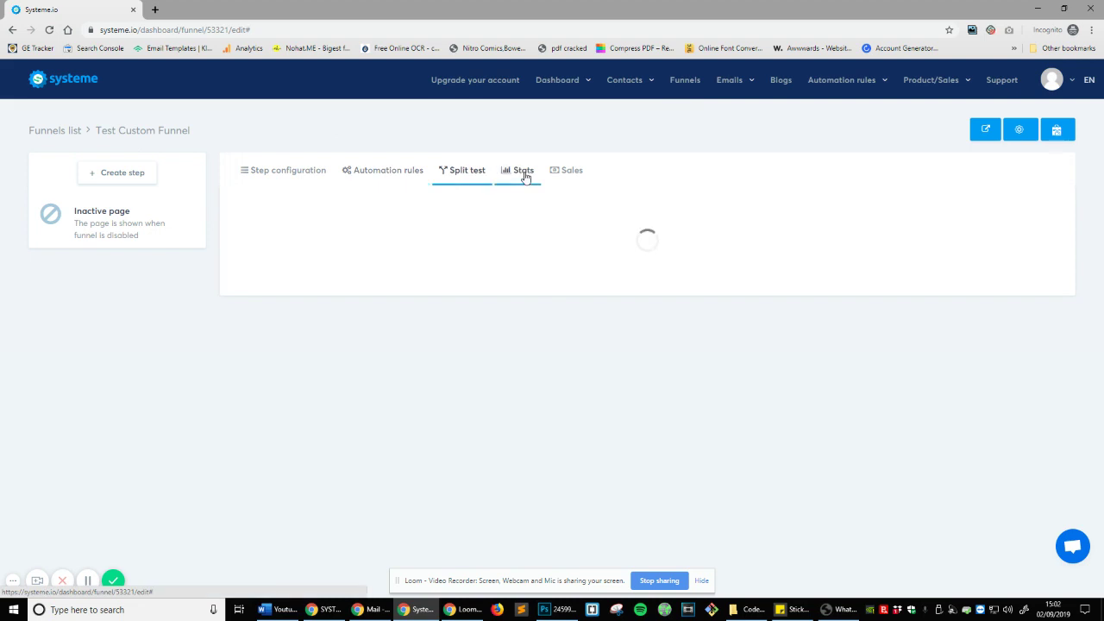
{"action": "left_click", "coordinate": [572, 172]}
{"action": "left_click", "coordinate": [511, 174]}
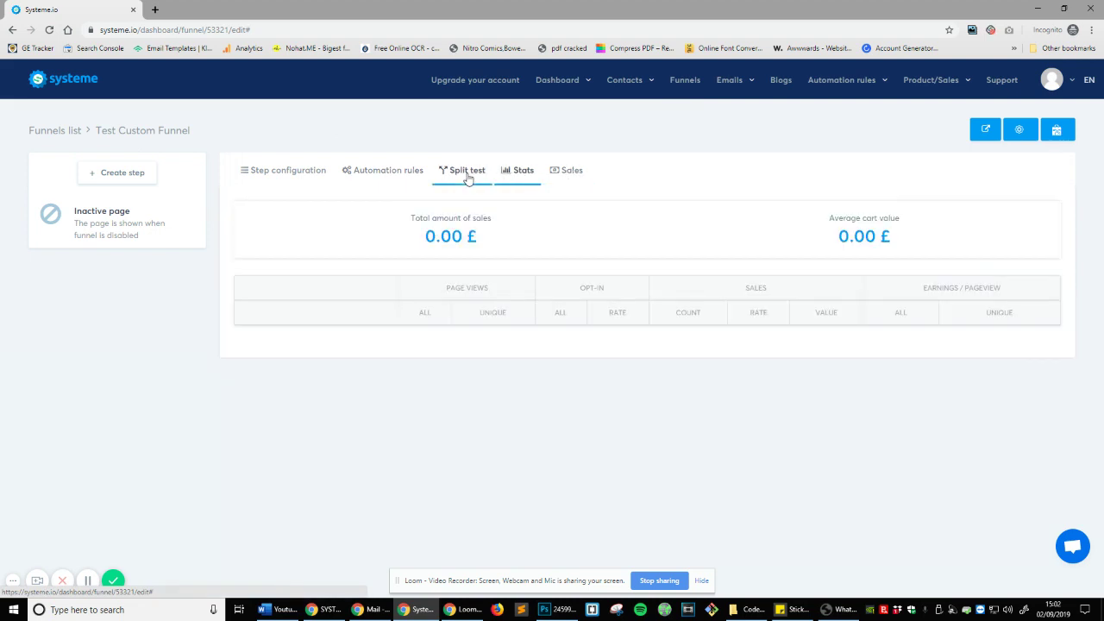
{"action": "left_click", "coordinate": [466, 176]}
{"action": "left_click", "coordinate": [393, 187]}
{"action": "left_click", "coordinate": [313, 183]}
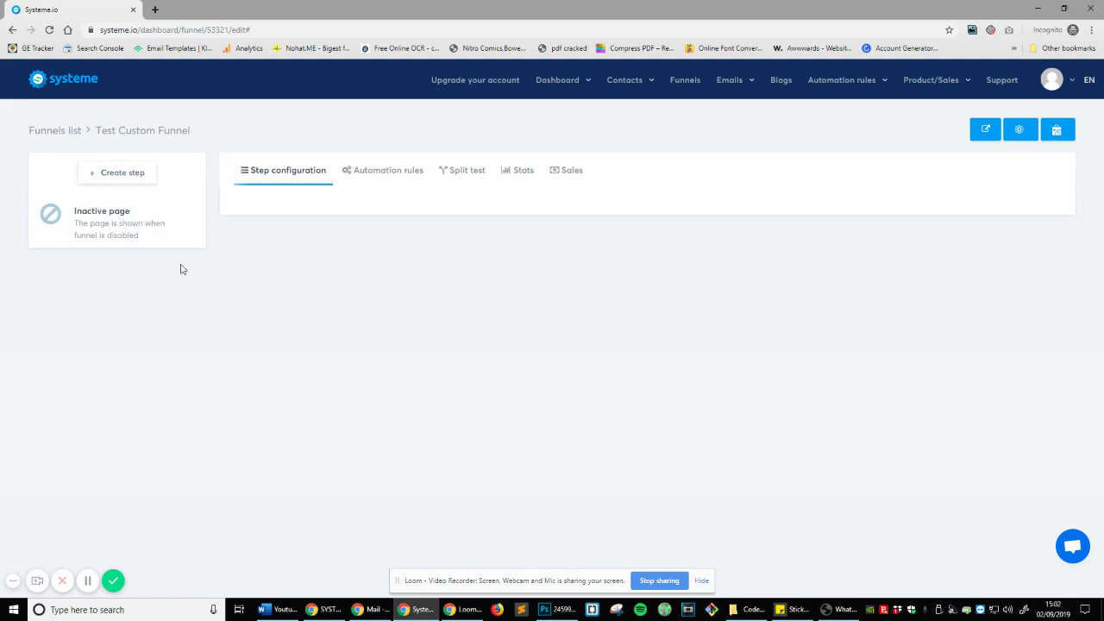
Add a funnel step named 'Step One' with type Squeeze page and save it.
{"action": "left_click", "coordinate": [133, 180]}
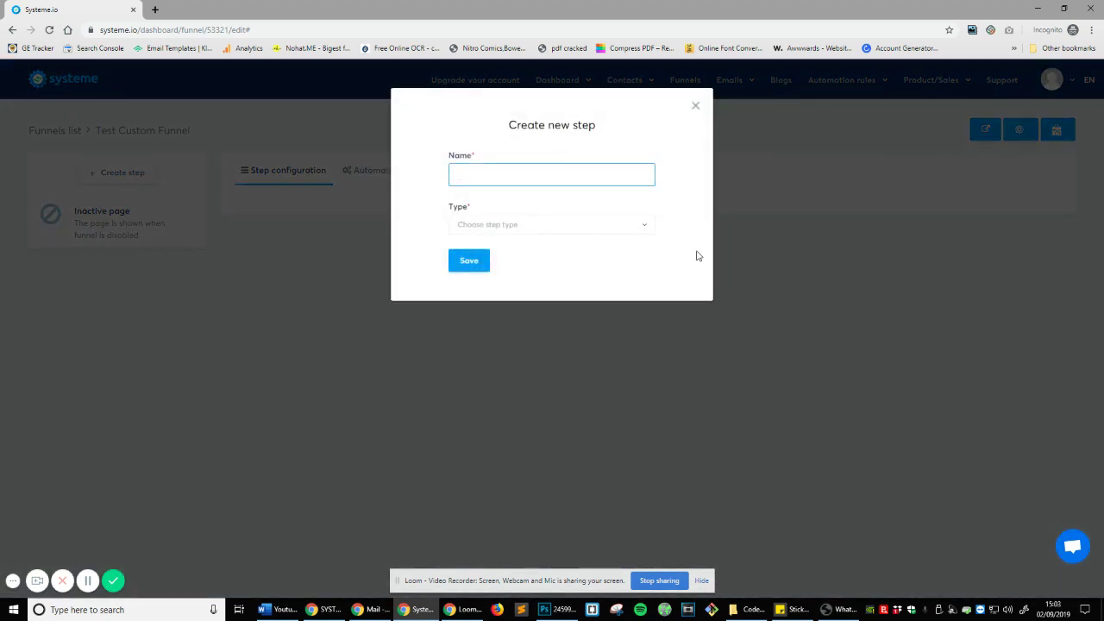
{"action": "type", "text": "Step One"}
{"action": "left_click", "coordinate": [585, 226]}
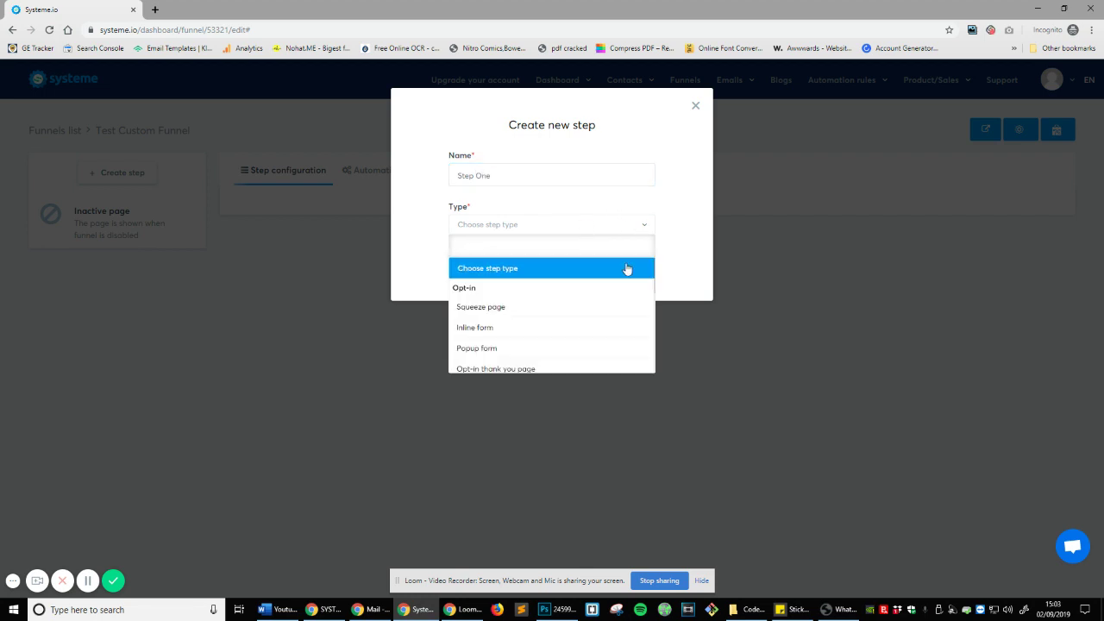
{"action": "scroll", "coordinate": [505, 307], "scroll_direction": "down", "scroll_amount": 2}
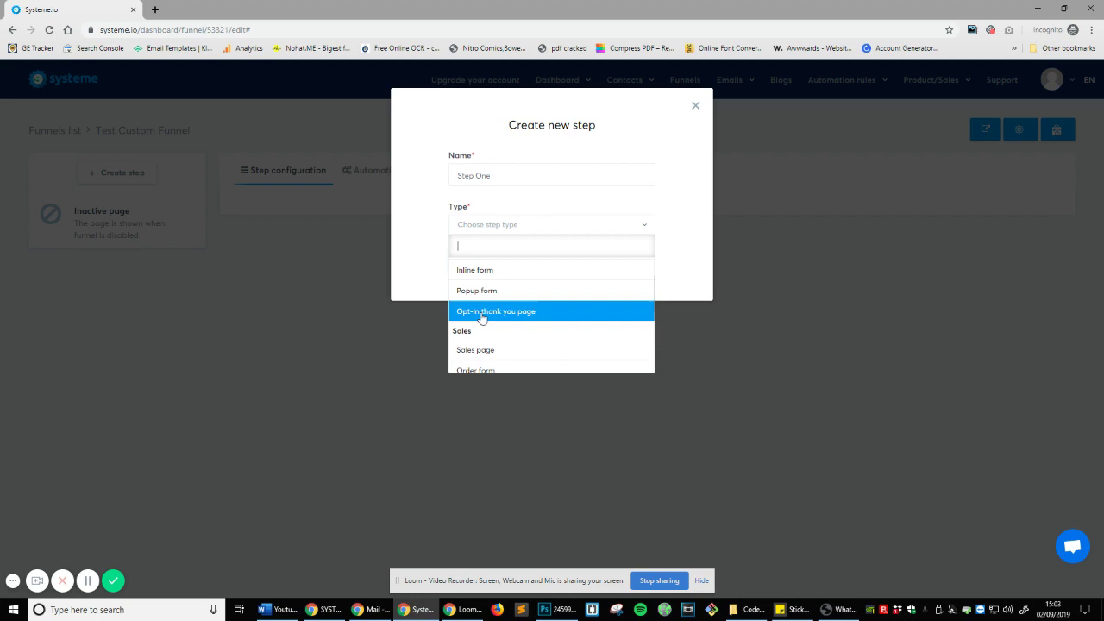
{"action": "scroll", "coordinate": [572, 320], "scroll_direction": "down", "scroll_amount": 1}
{"action": "scroll", "coordinate": [539, 324], "scroll_direction": "up", "scroll_amount": 3}
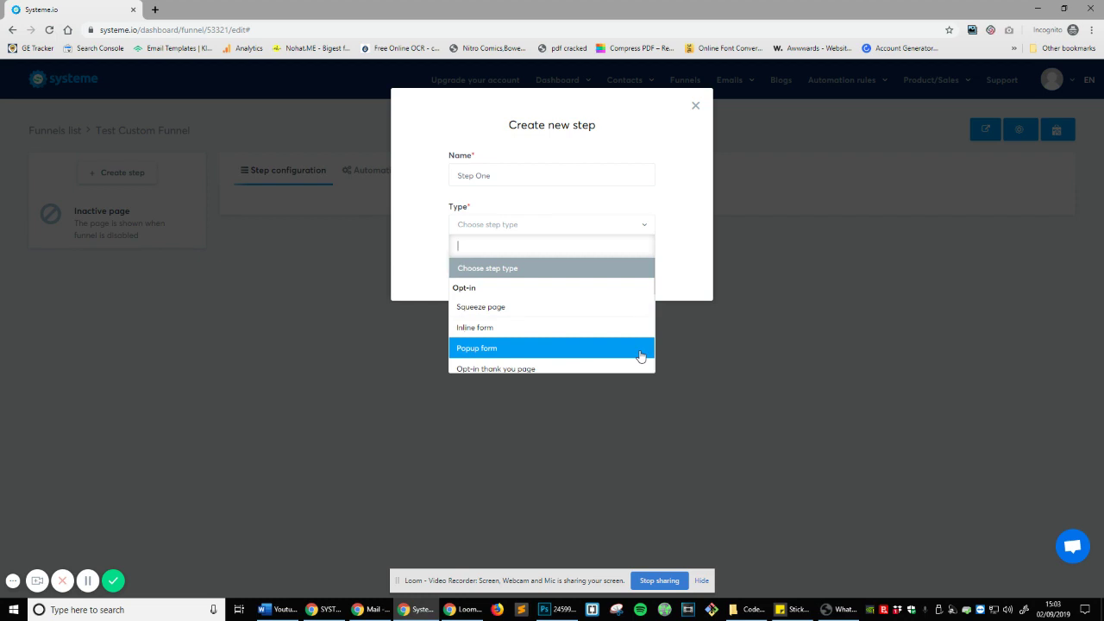
{"action": "scroll", "coordinate": [641, 356], "scroll_direction": "down", "scroll_amount": 5}
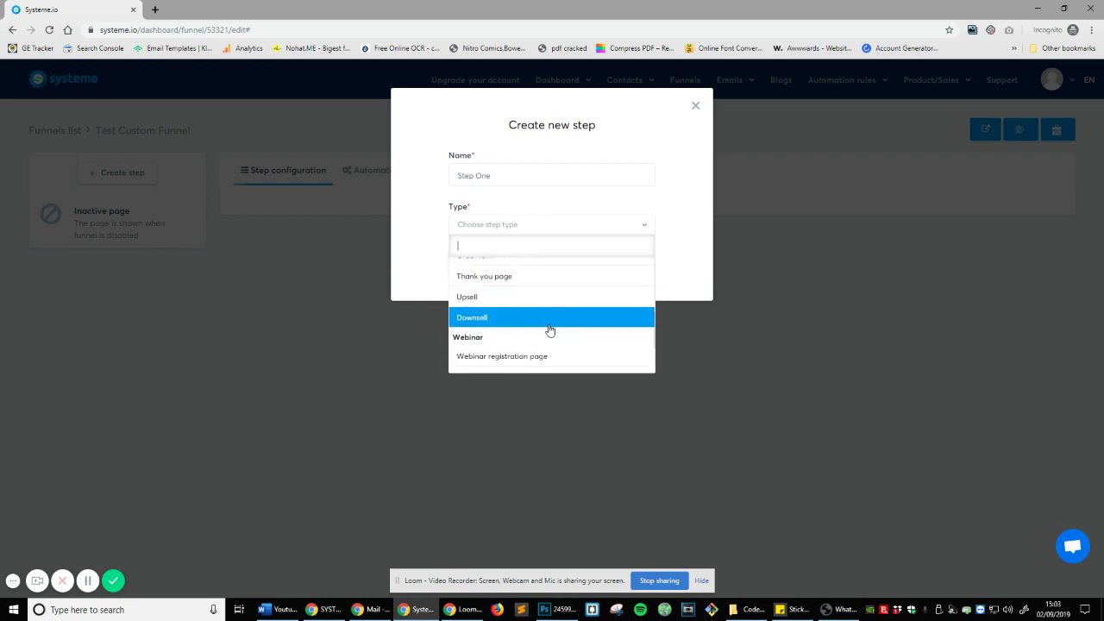
{"action": "scroll", "coordinate": [550, 329], "scroll_direction": "down", "scroll_amount": 3}
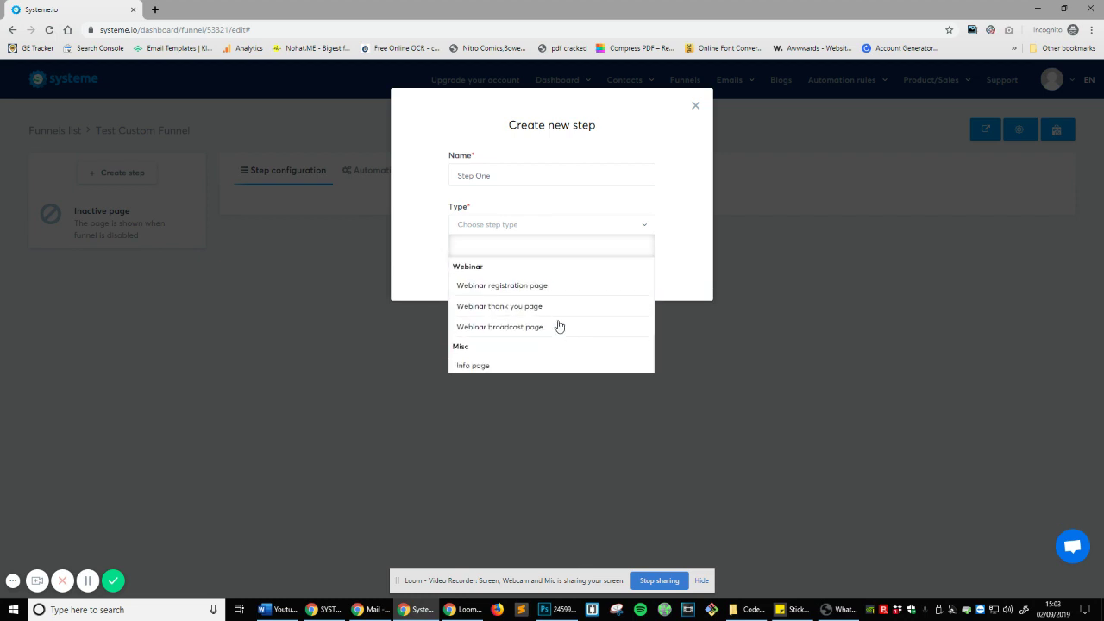
{"action": "scroll", "coordinate": [562, 334], "scroll_direction": "up", "scroll_amount": 5}
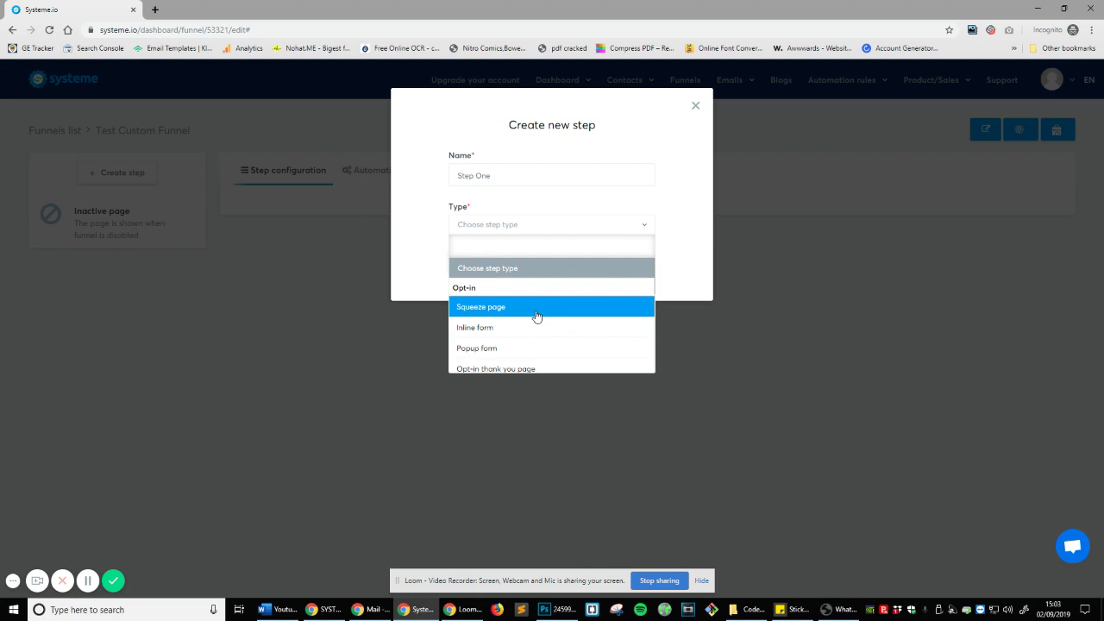
{"action": "scroll", "coordinate": [533, 317], "scroll_direction": "down", "scroll_amount": 1}
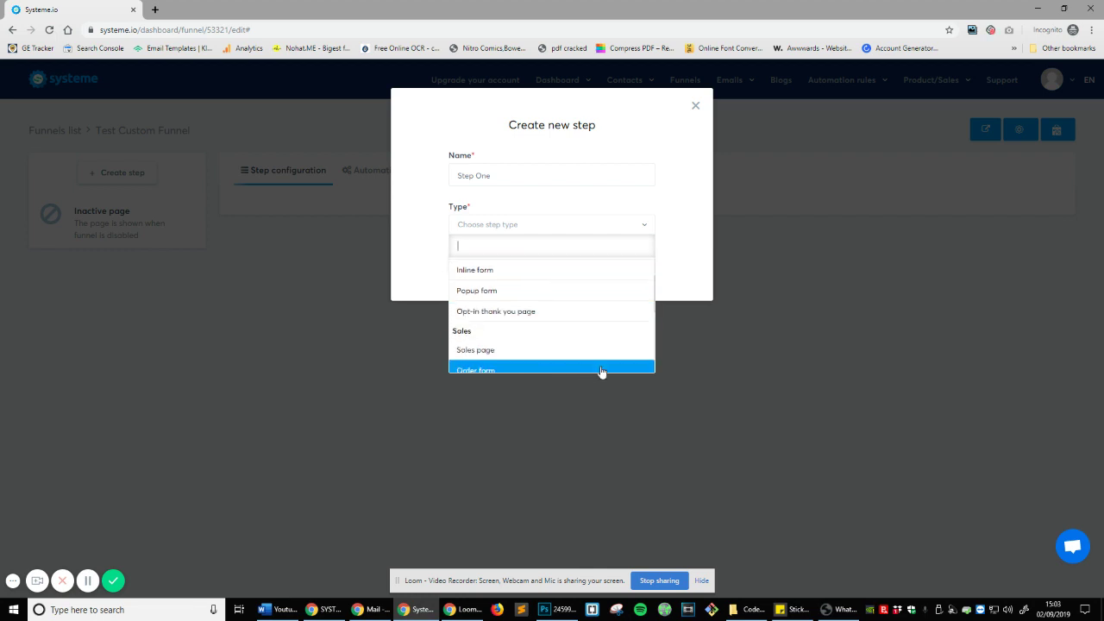
{"action": "scroll", "coordinate": [601, 371], "scroll_direction": "up", "scroll_amount": 2}
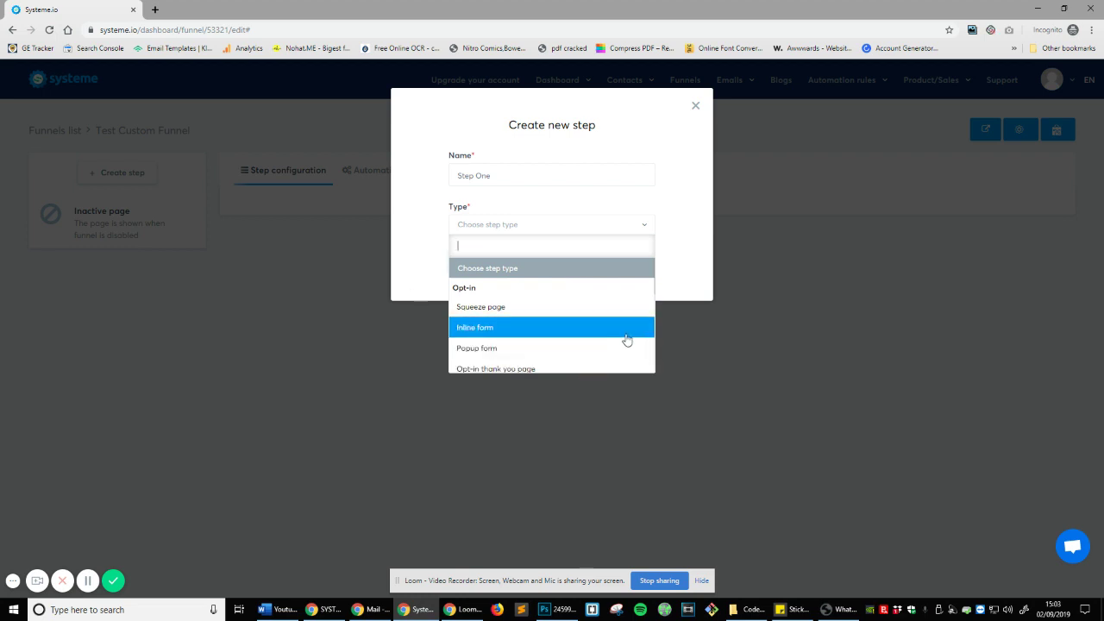
{"action": "scroll", "coordinate": [621, 341], "scroll_direction": "down", "scroll_amount": 1}
{"action": "scroll", "coordinate": [535, 341], "scroll_direction": "down", "scroll_amount": 1}
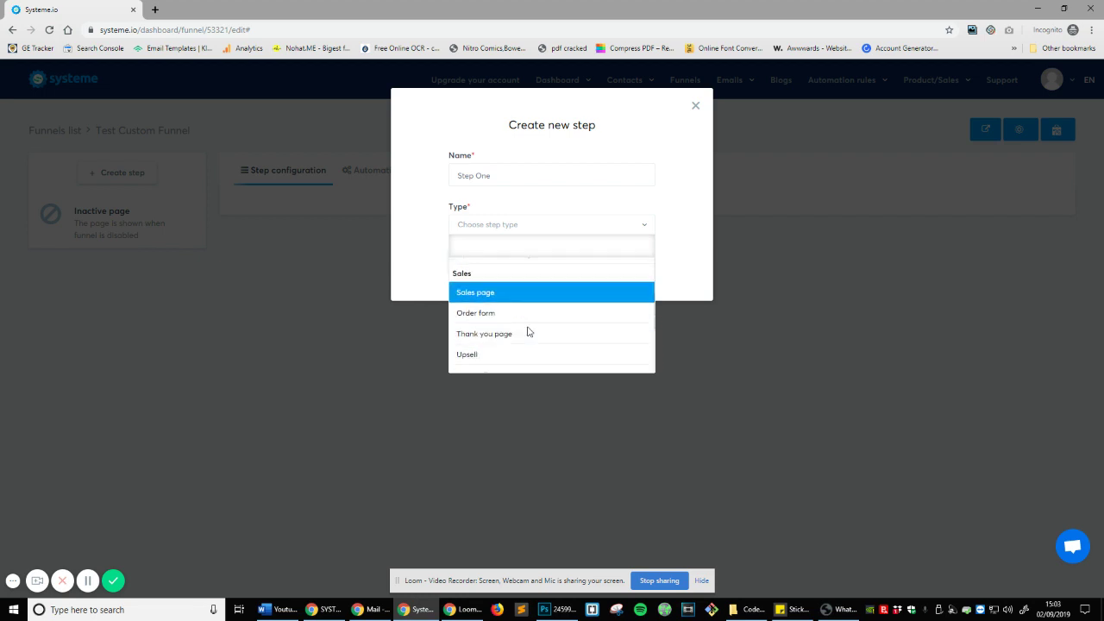
{"action": "scroll", "coordinate": [528, 332], "scroll_direction": "up", "scroll_amount": 2}
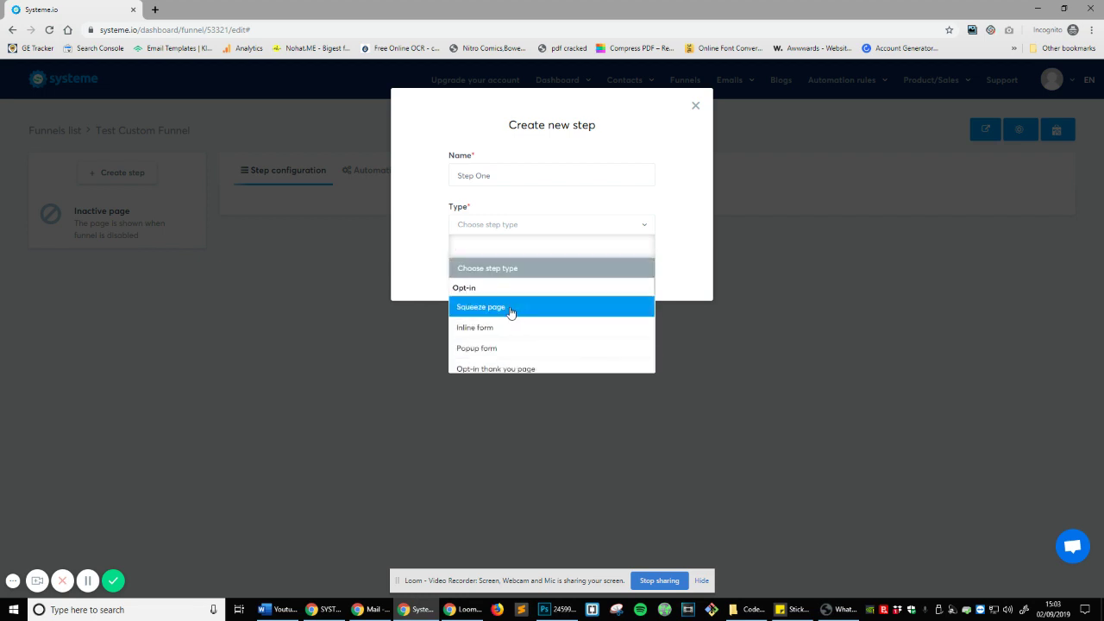
{"action": "left_click", "coordinate": [510, 309]}
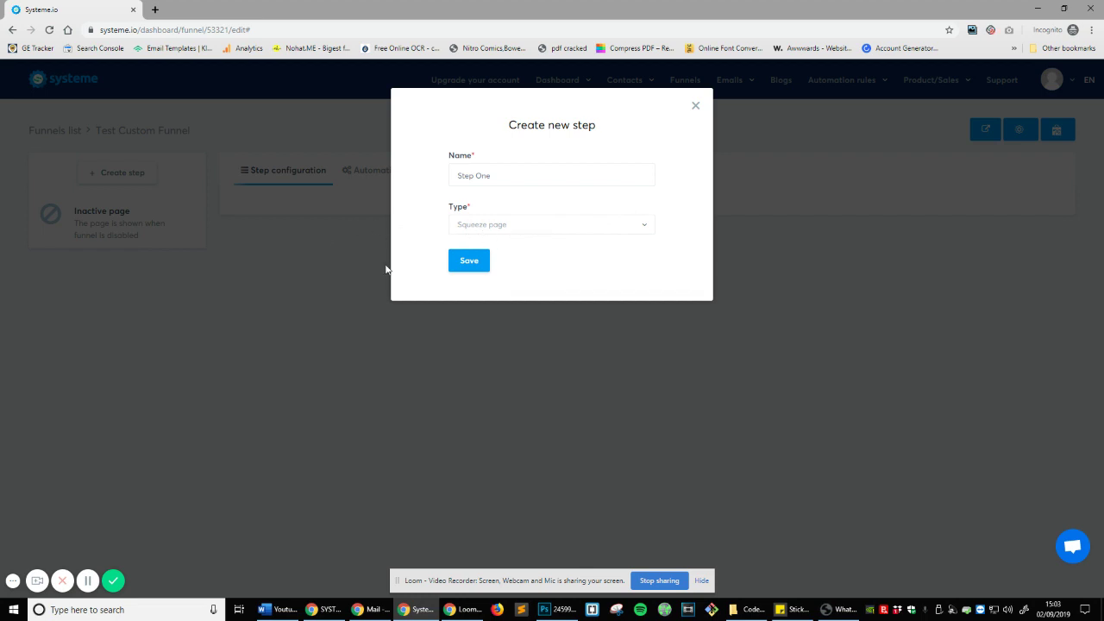
{"action": "left_click", "coordinate": [483, 262]}
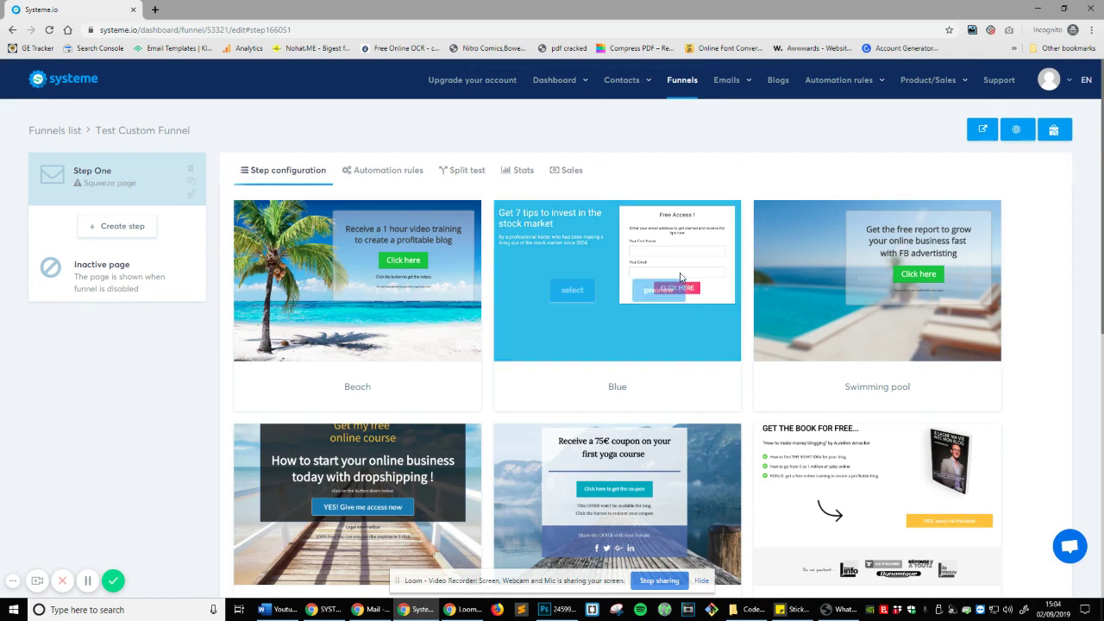
{"action": "scroll", "coordinate": [794, 271], "scroll_direction": "down", "scroll_amount": 2}
{"action": "scroll", "coordinate": [684, 298], "scroll_direction": "down", "scroll_amount": 3}
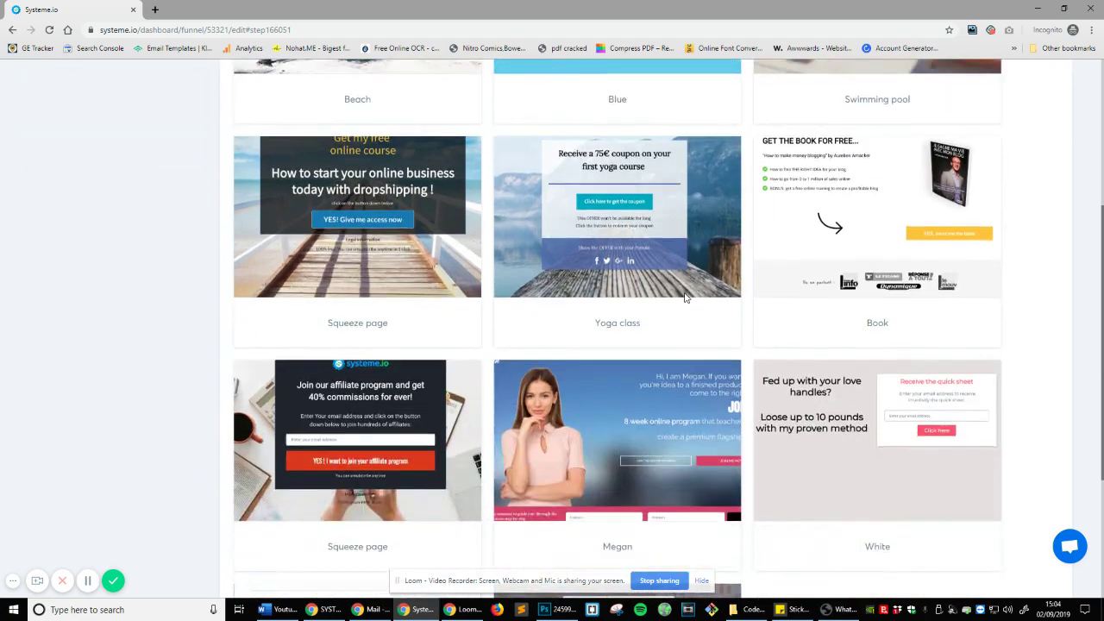
{"action": "scroll", "coordinate": [673, 259], "scroll_direction": "up", "scroll_amount": 1}
{"action": "scroll", "coordinate": [620, 285], "scroll_direction": "down", "scroll_amount": 1}
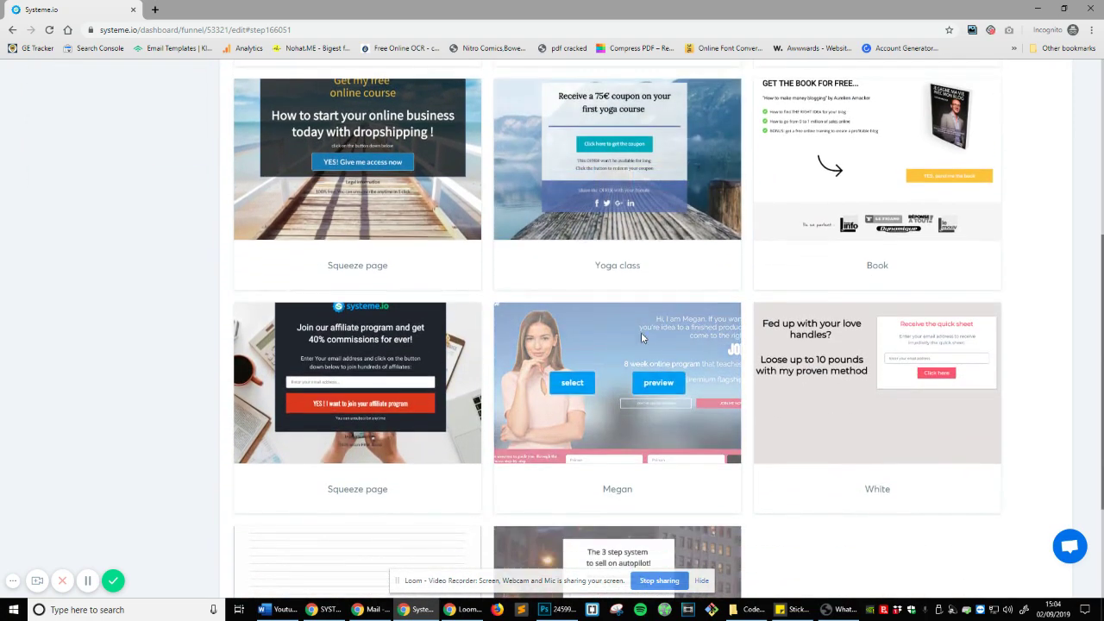
{"action": "scroll", "coordinate": [641, 332], "scroll_direction": "down", "scroll_amount": 3}
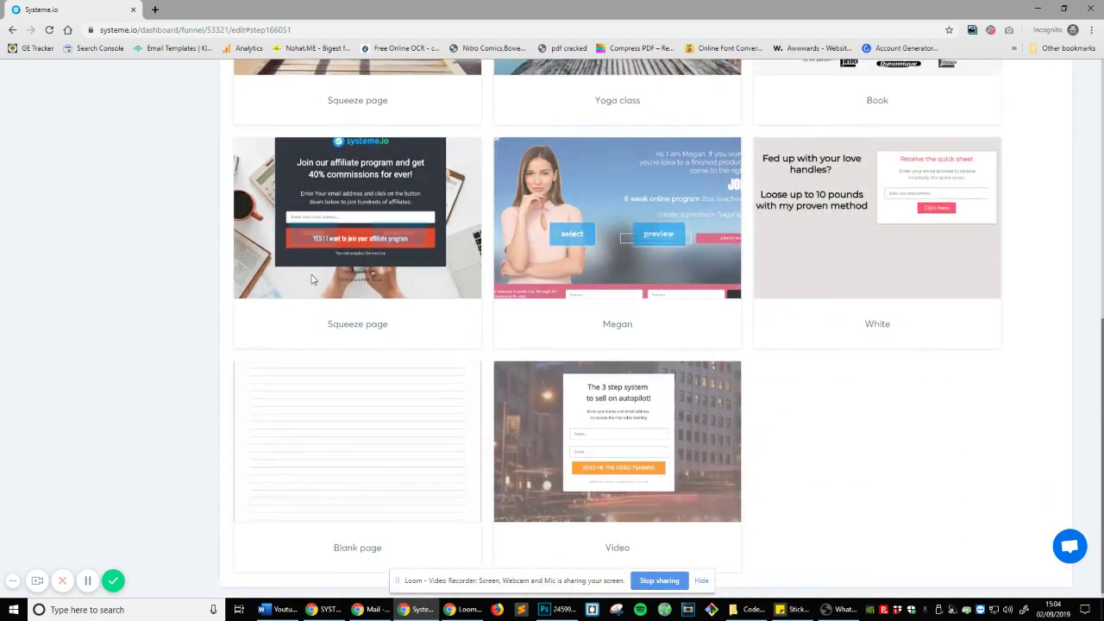
{"action": "scroll", "coordinate": [457, 276], "scroll_direction": "up", "scroll_amount": 2}
{"action": "scroll", "coordinate": [345, 388], "scroll_direction": "up", "scroll_amount": 2}
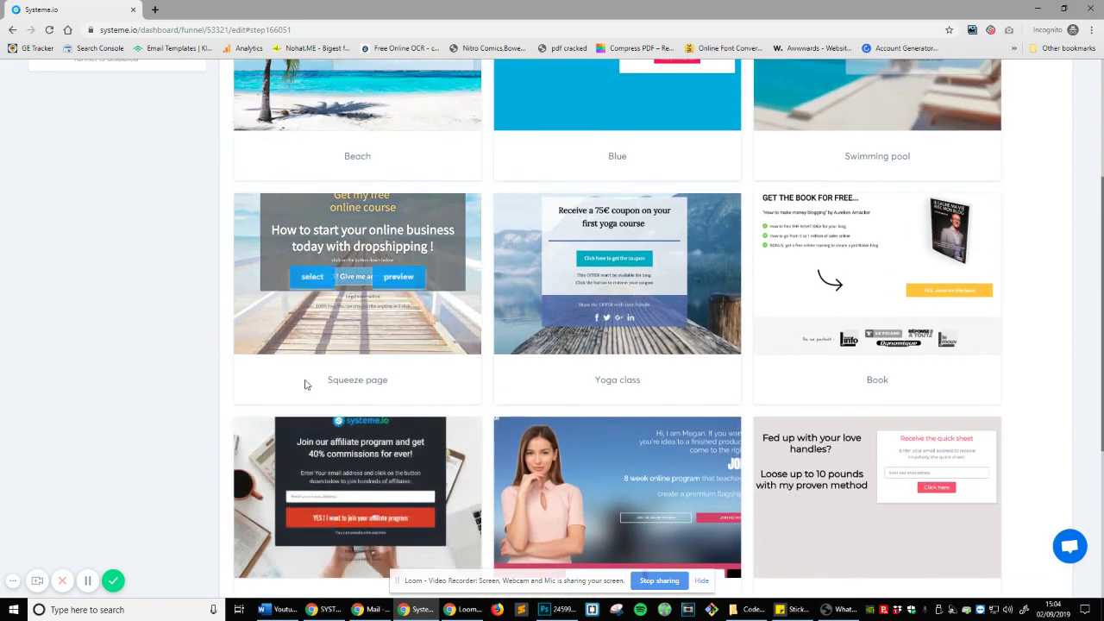
{"action": "scroll", "coordinate": [308, 382], "scroll_direction": "down", "scroll_amount": 4}
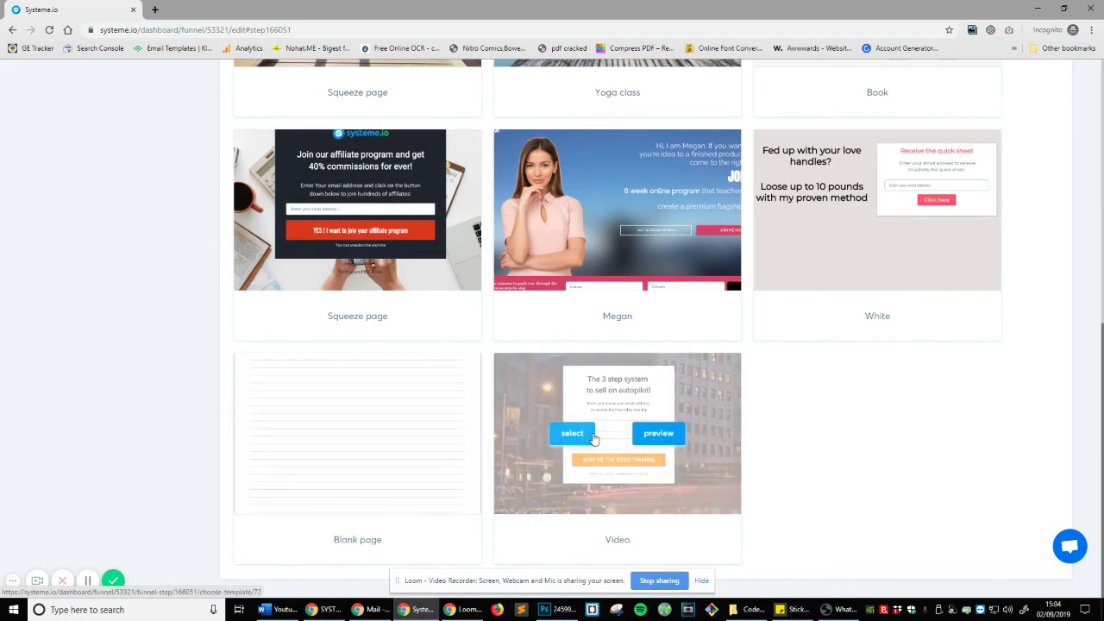
{"action": "scroll", "coordinate": [531, 252], "scroll_direction": "up", "scroll_amount": 3}
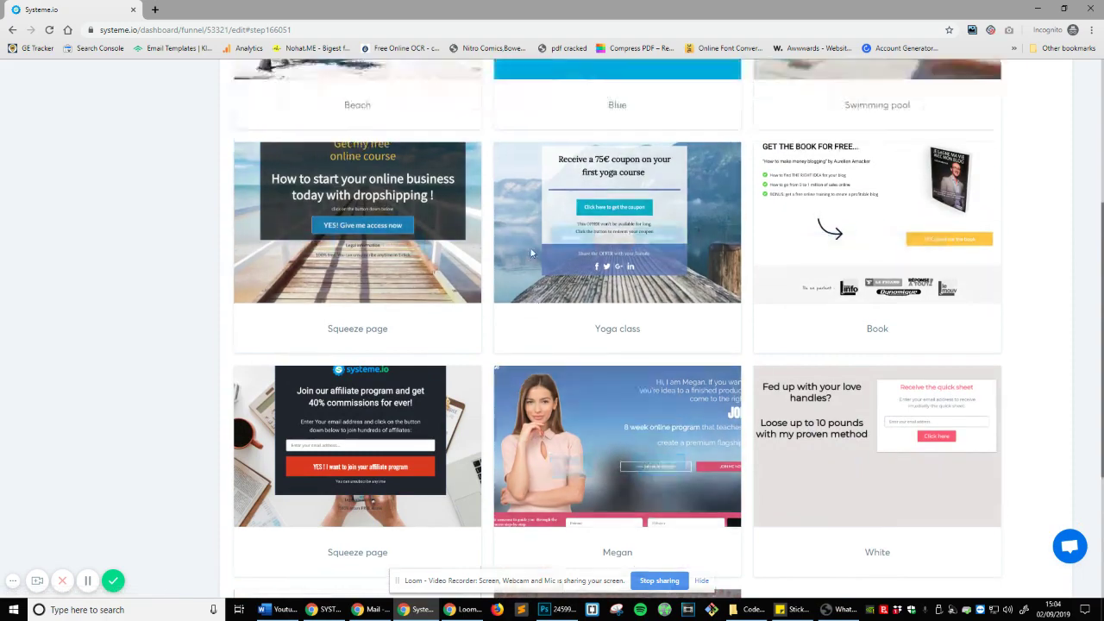
{"action": "scroll", "coordinate": [532, 251], "scroll_direction": "up", "scroll_amount": 2}
{"action": "scroll", "coordinate": [568, 185], "scroll_direction": "down", "scroll_amount": 5}
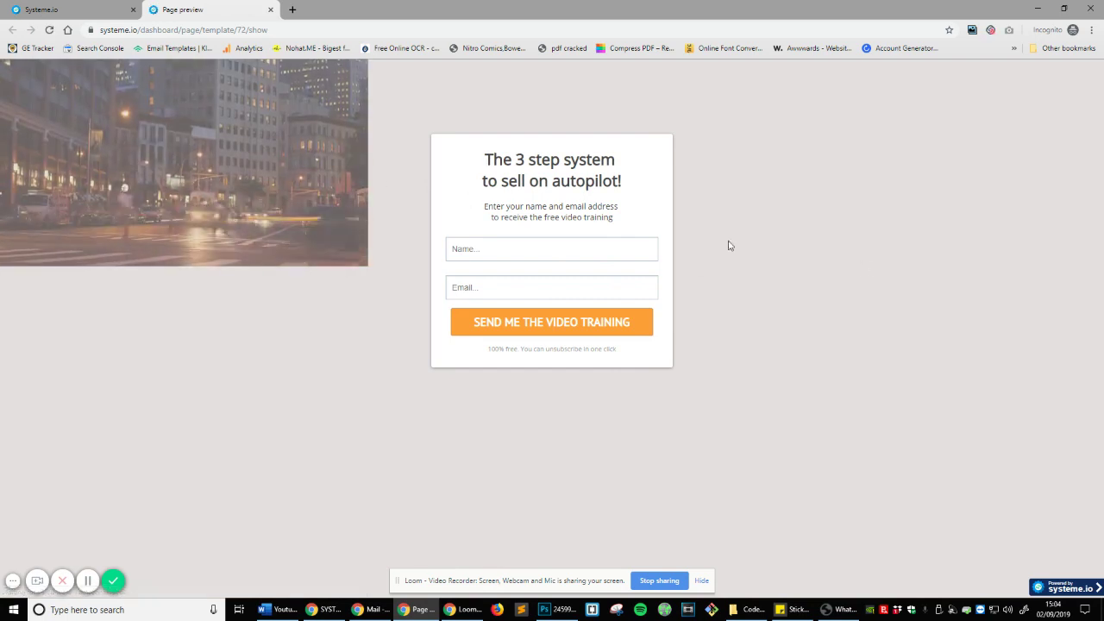
{"action": "double_click", "coordinate": [492, 160]}
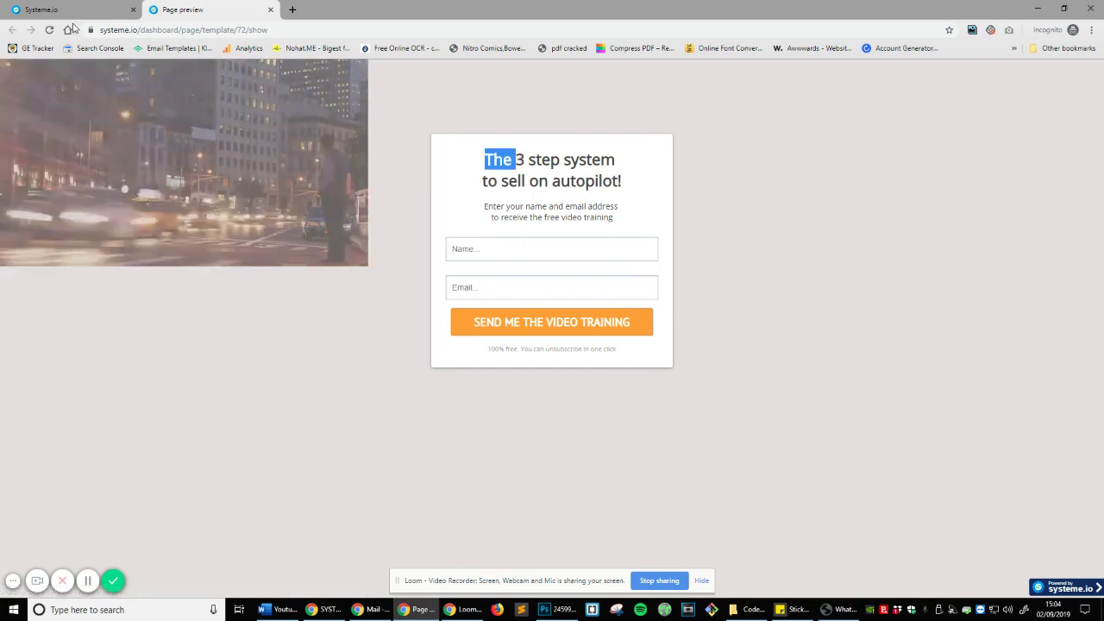
{"action": "key", "text": "F5"}
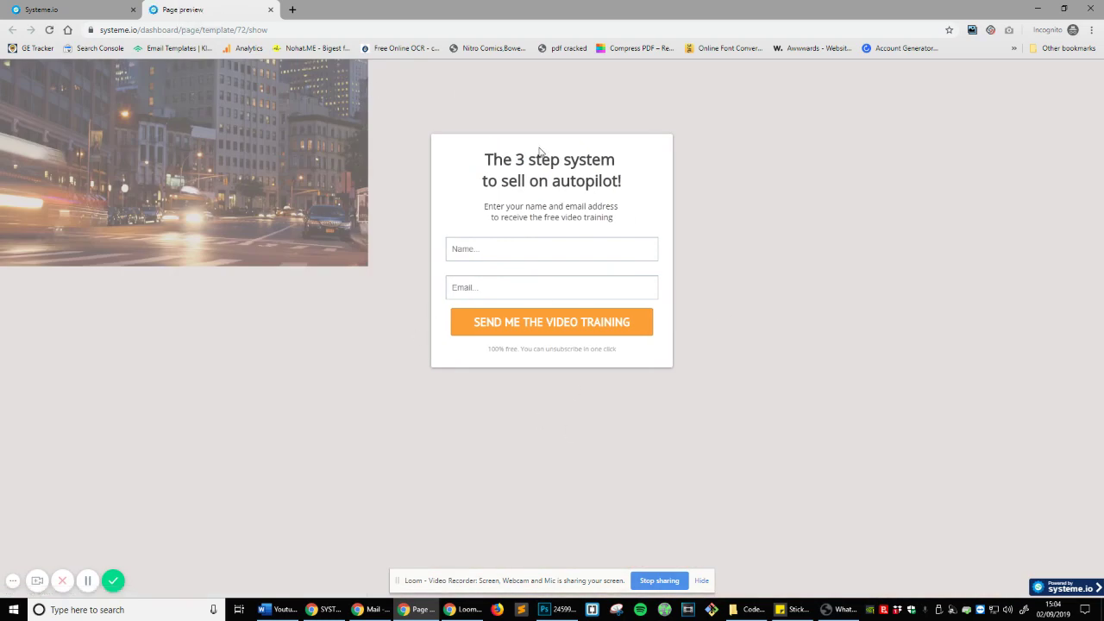
{"action": "left_click", "coordinate": [269, 11]}
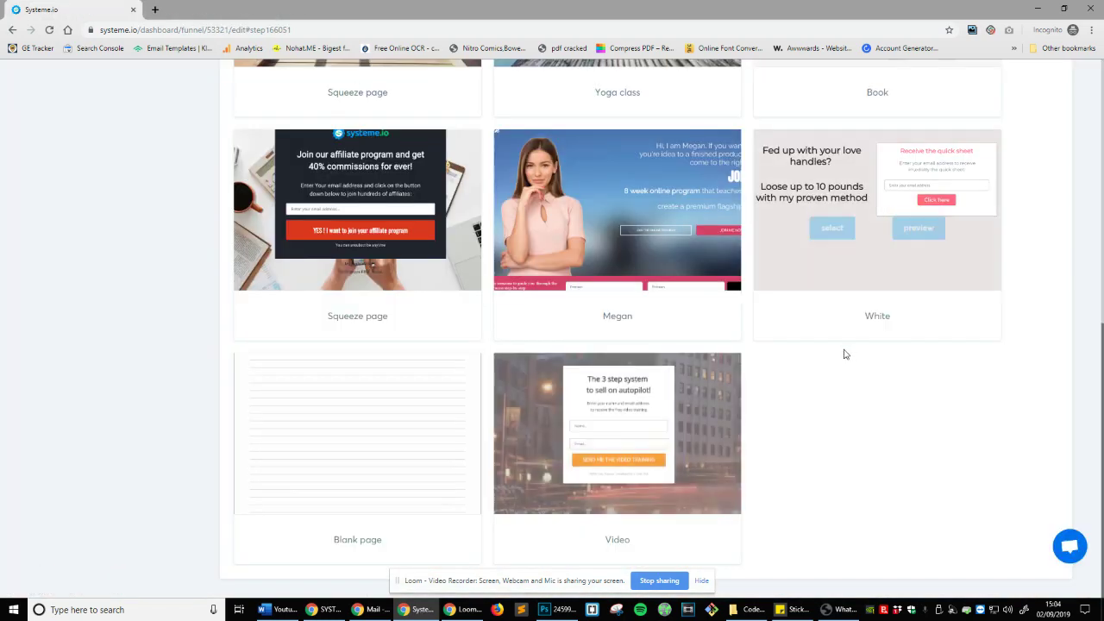
Save Step One with the Video template applied.
{"action": "mouse_move", "coordinate": [575, 450]}
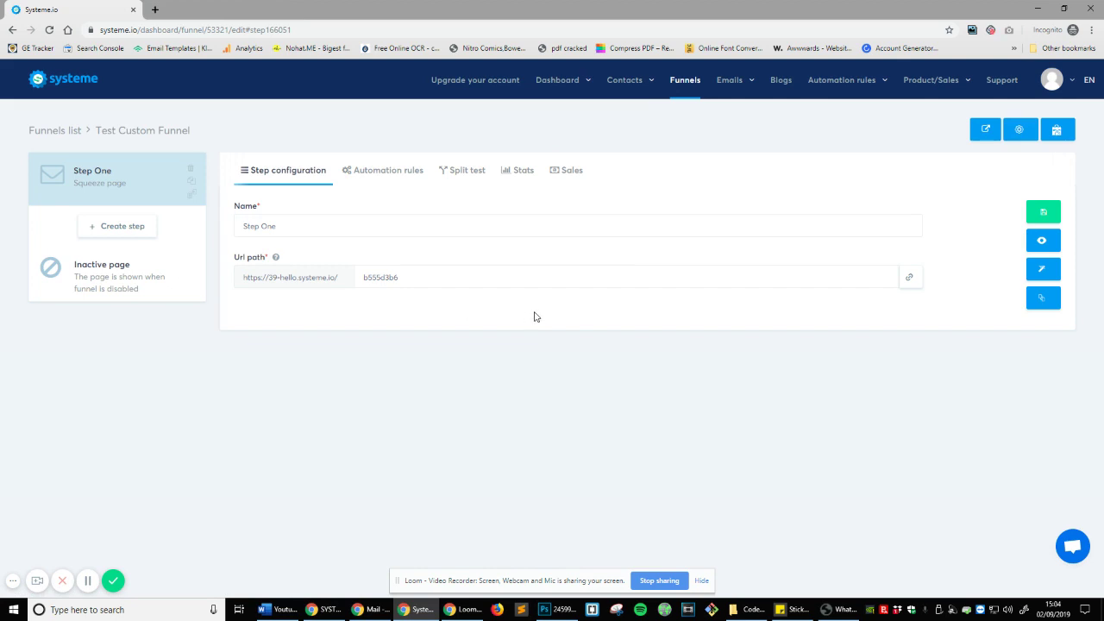
{"action": "left_click", "coordinate": [1042, 211]}
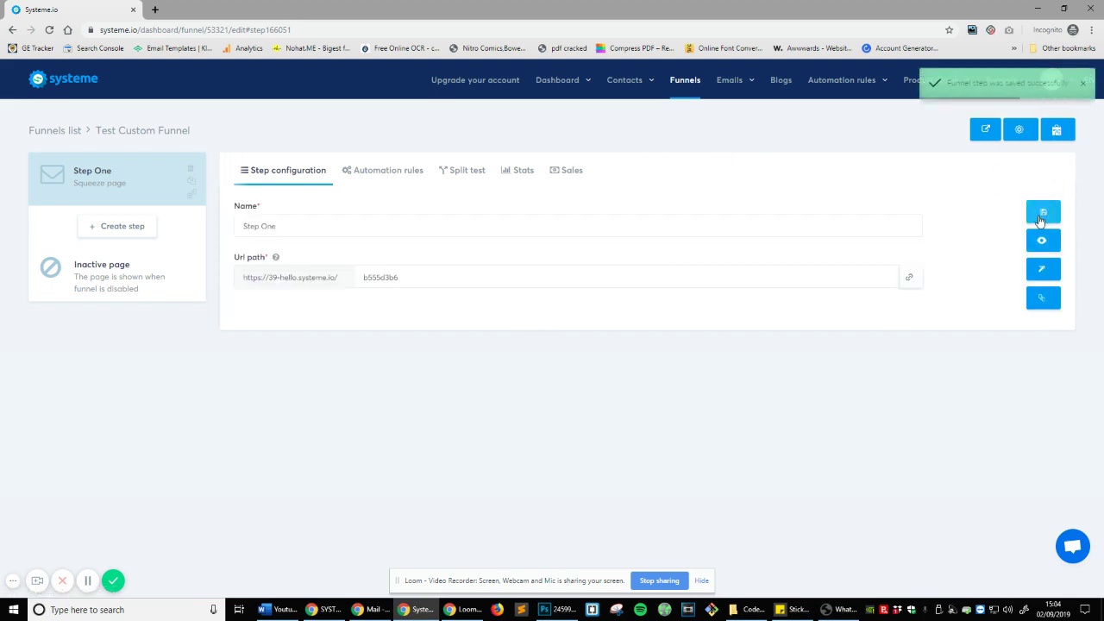
{"action": "left_click", "coordinate": [1041, 240]}
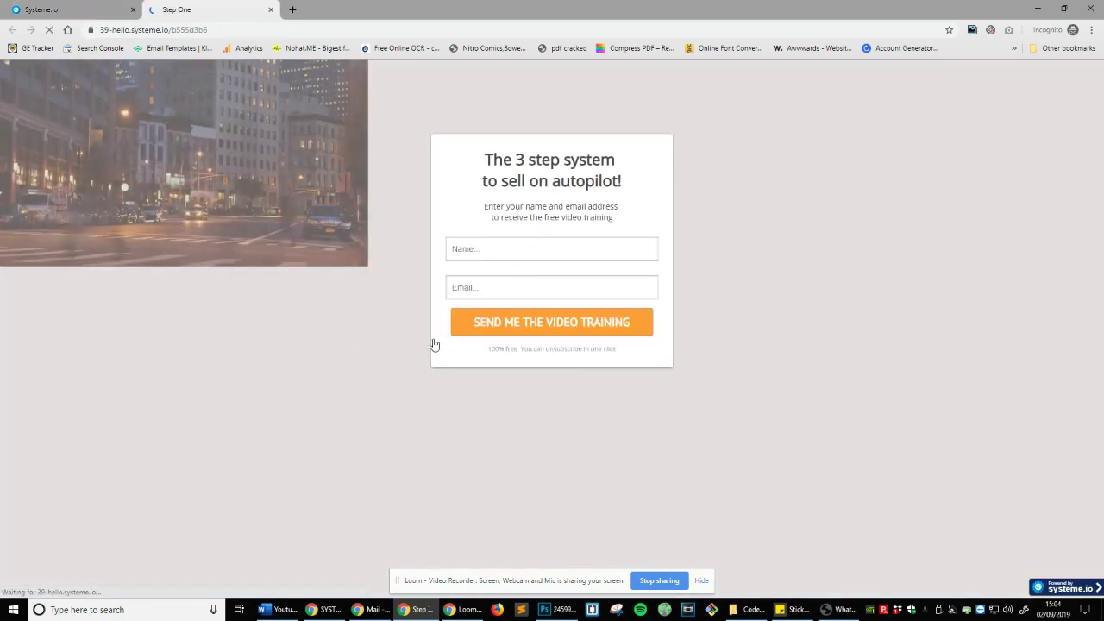
{"action": "left_click_drag", "start_coordinate": [434, 342], "coordinate": [227, 288]}
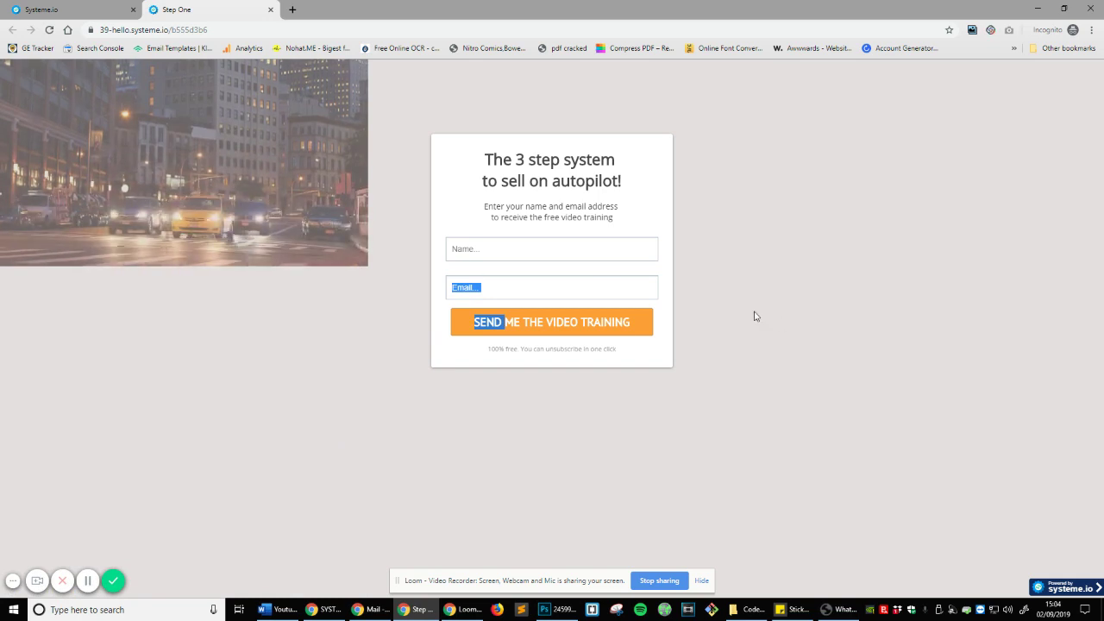
{"action": "left_click", "coordinate": [747, 333]}
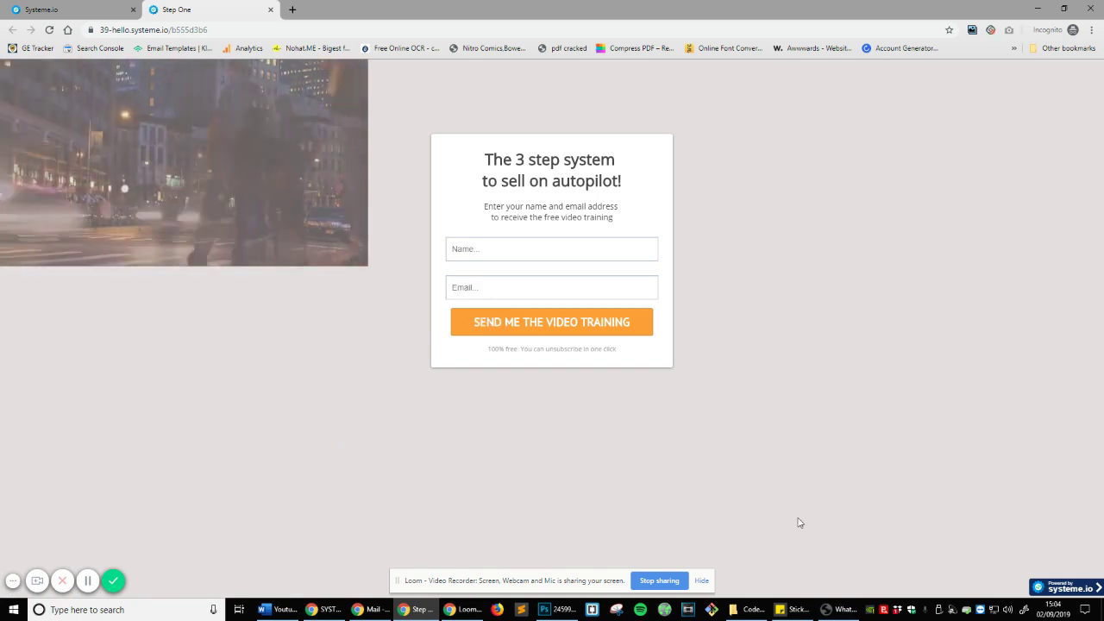
{"action": "left_click", "coordinate": [271, 9]}
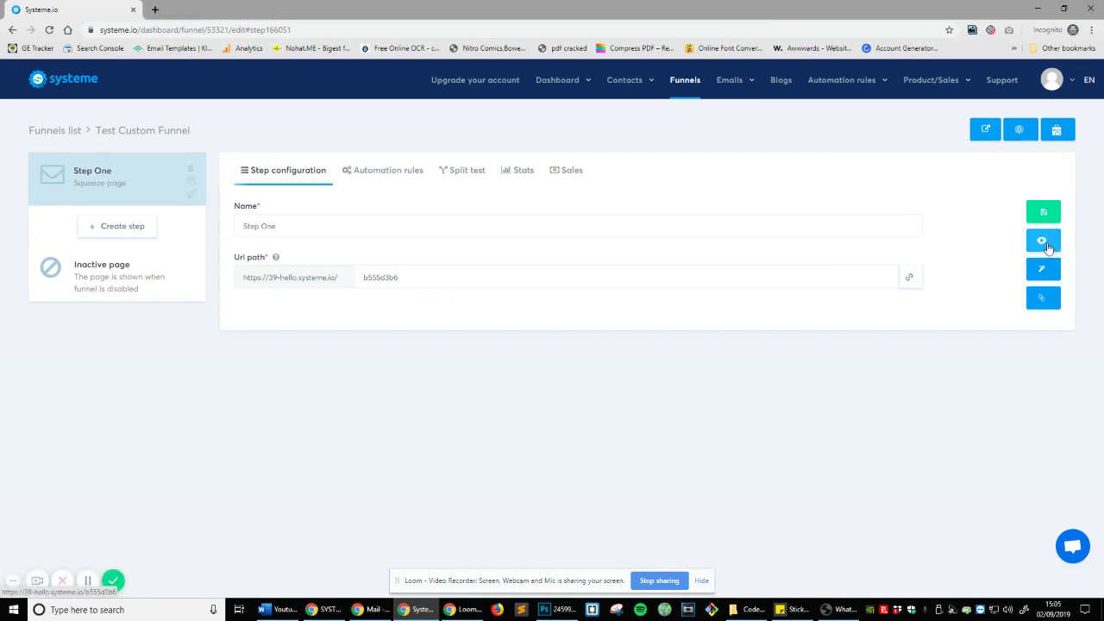
Swap Step One's template for the dropshipping Squeeze page and view the live page.
{"action": "left_click", "coordinate": [1042, 301]}
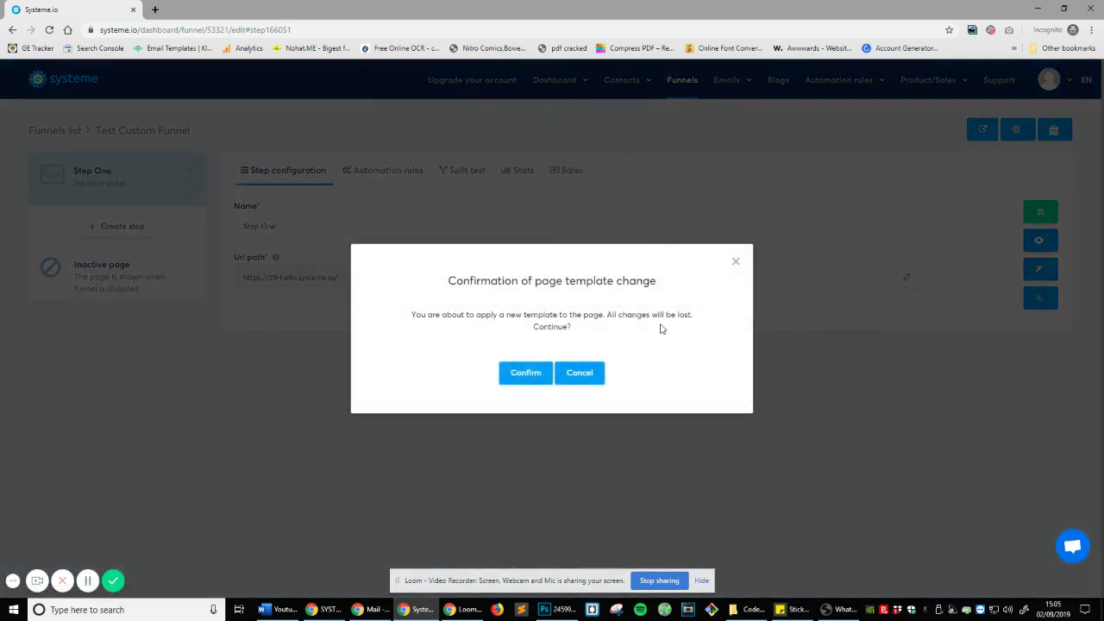
{"action": "left_click", "coordinate": [524, 373]}
{"action": "scroll", "coordinate": [635, 198], "scroll_direction": "down", "scroll_amount": 5}
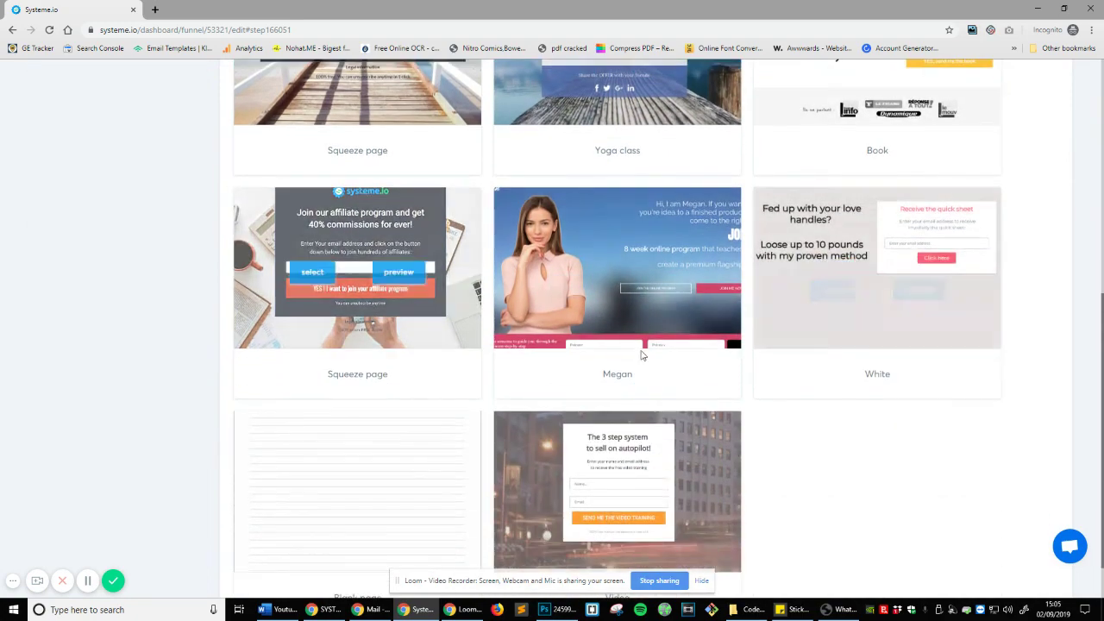
{"action": "scroll", "coordinate": [416, 426], "scroll_direction": "down", "scroll_amount": 1}
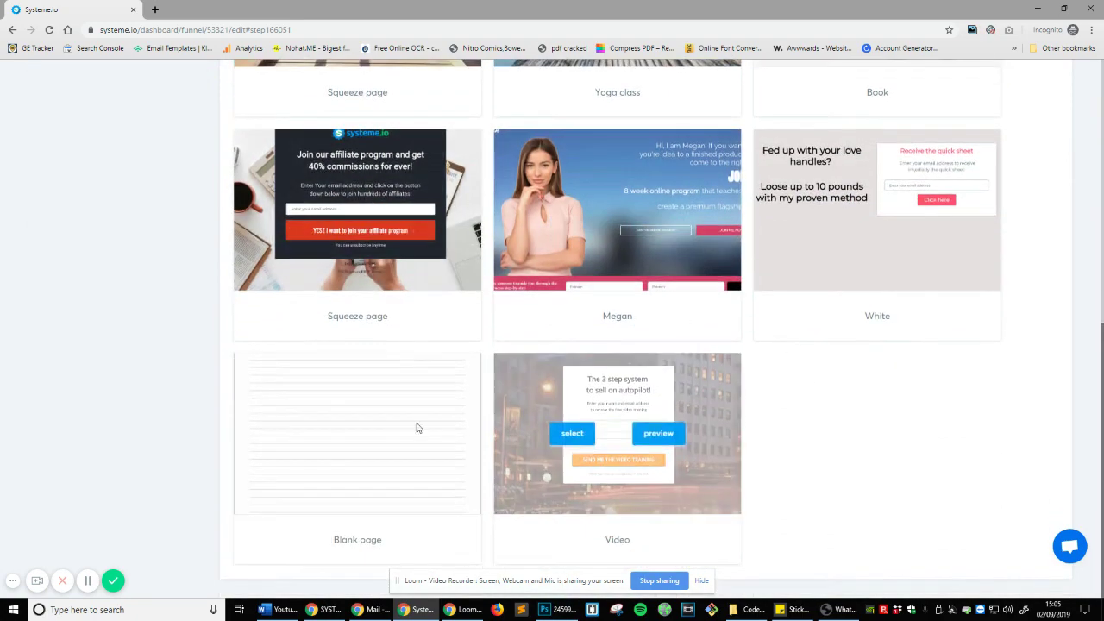
{"action": "scroll", "coordinate": [316, 274], "scroll_direction": "up", "scroll_amount": 3}
{"action": "left_click", "coordinate": [315, 273]}
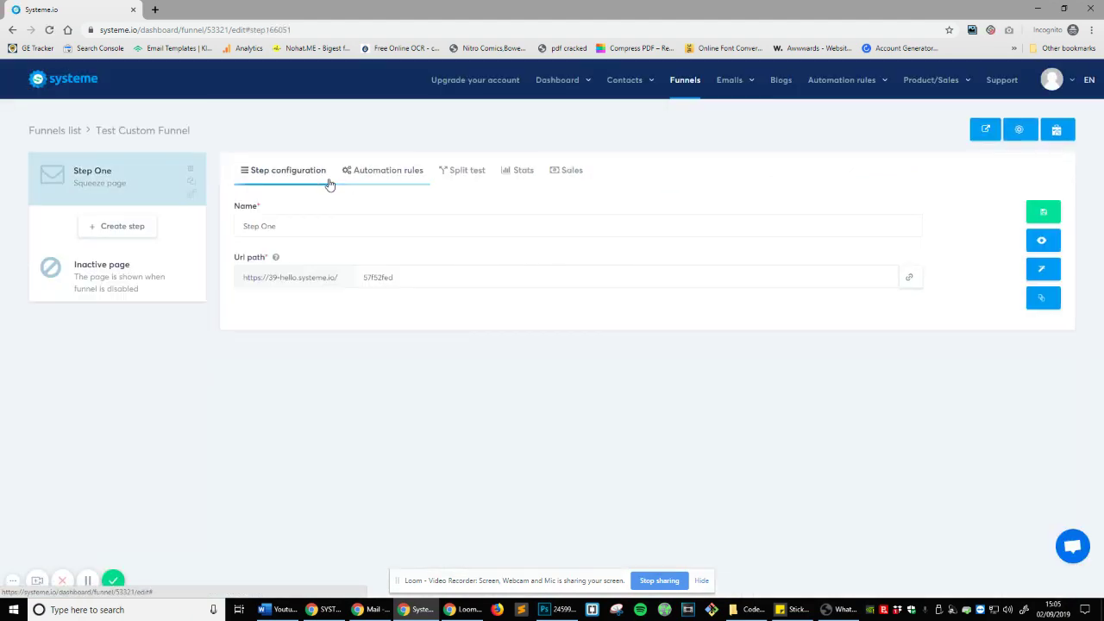
{"action": "left_click", "coordinate": [1042, 241]}
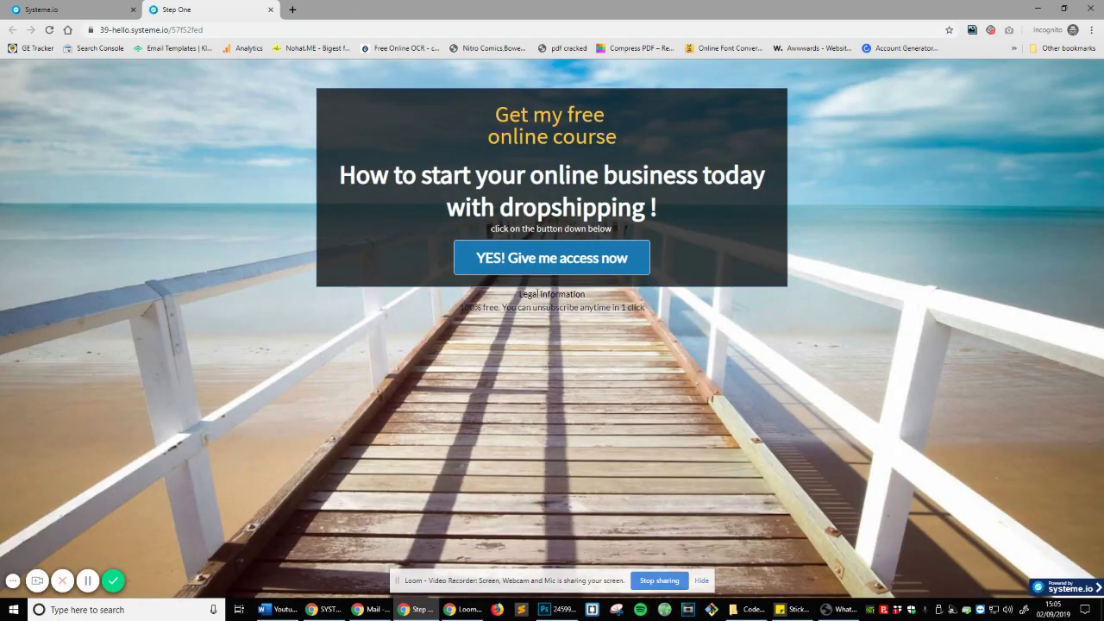
On the live page, open the 'YES! Give me access now' popup, close it, and return to the editor.
{"action": "left_click_drag", "start_coordinate": [442, 311], "coordinate": [579, 317]}
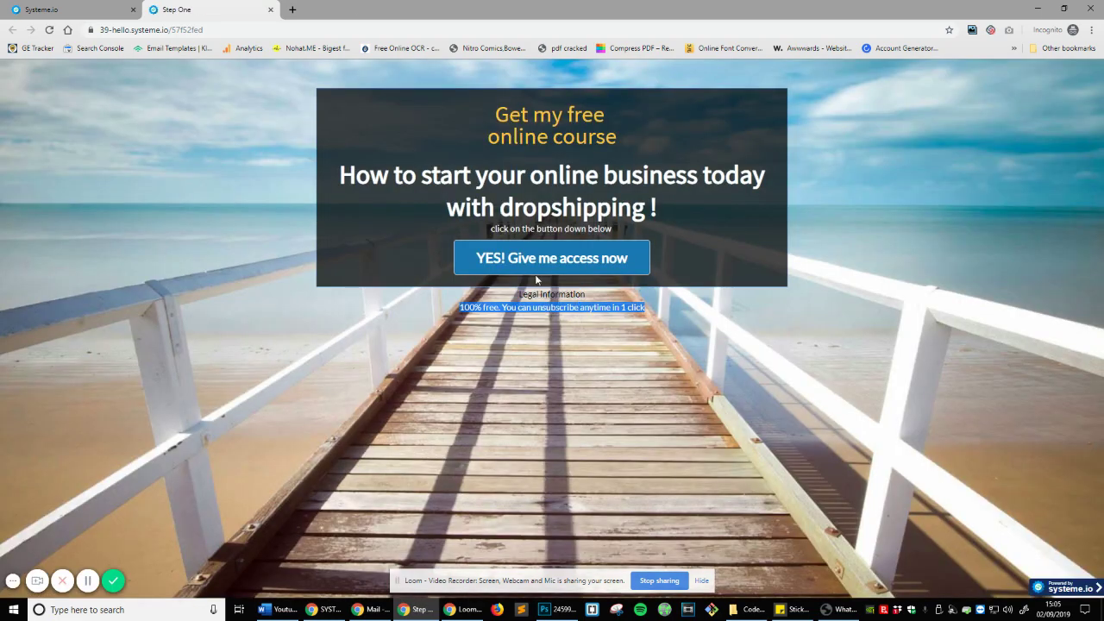
{"action": "left_click", "coordinate": [475, 257]}
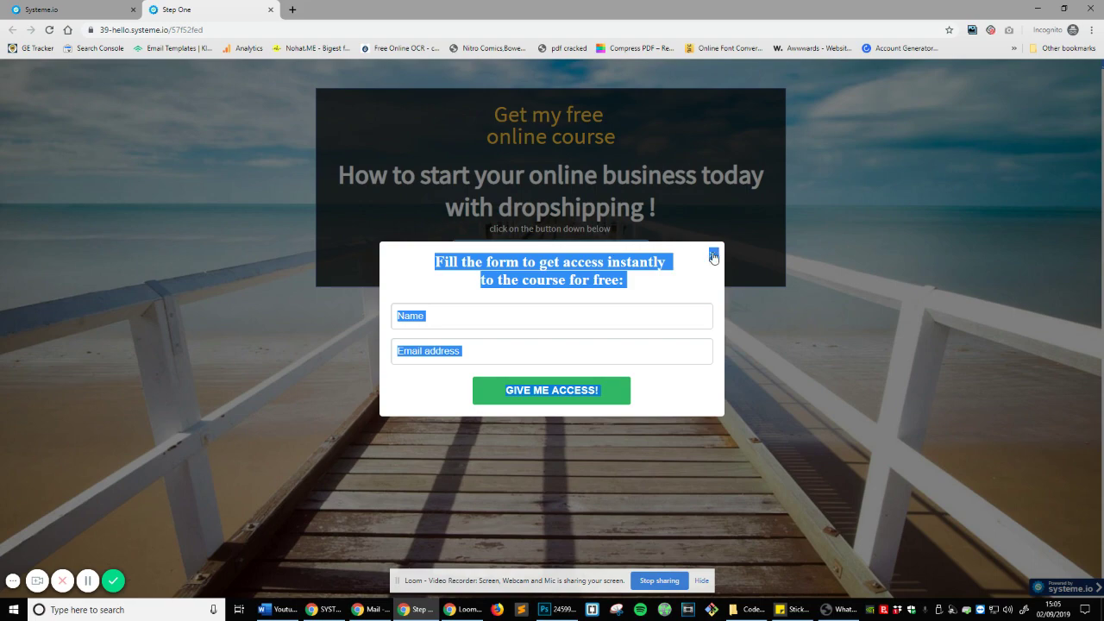
{"action": "left_click", "coordinate": [713, 253]}
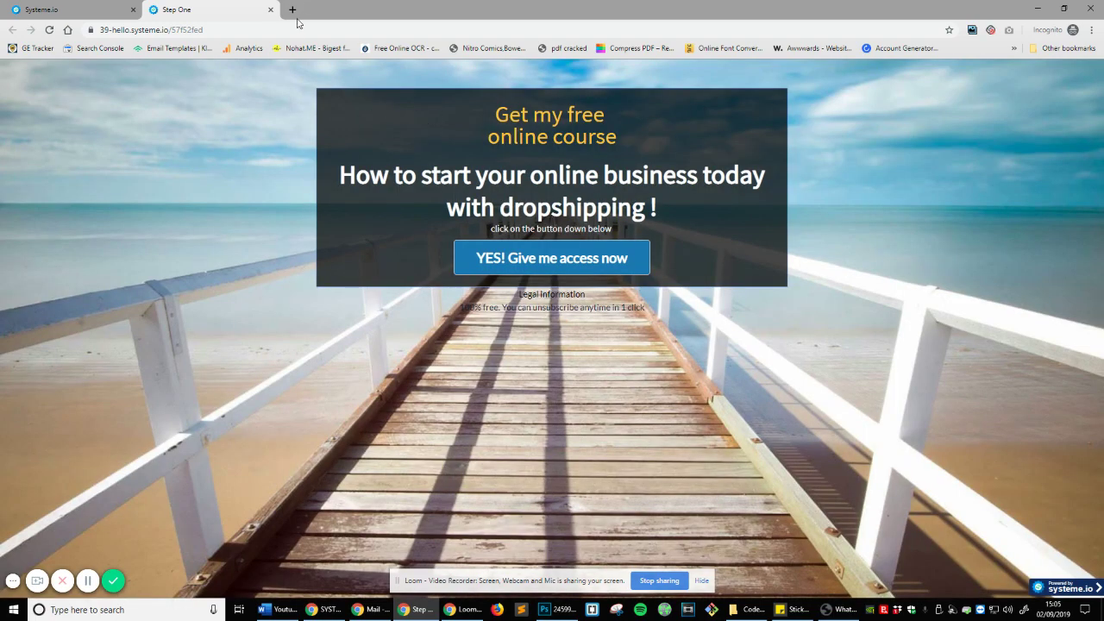
{"action": "left_click", "coordinate": [87, 9]}
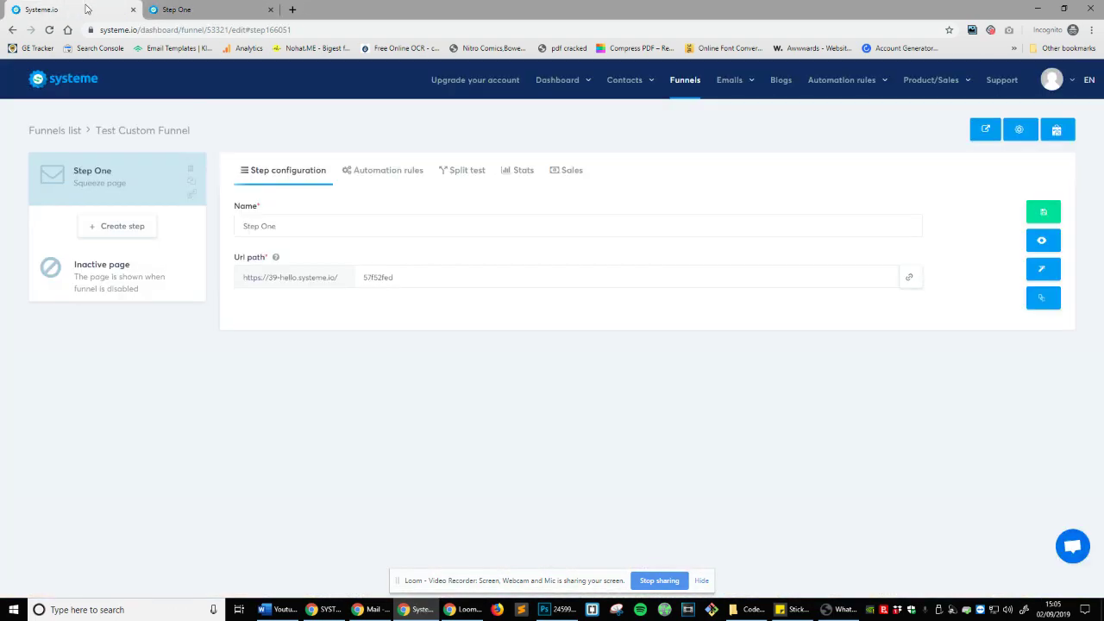
Check Step One's Automation rules, then show its Split test tab with only the Original page.
{"action": "left_click", "coordinate": [385, 176]}
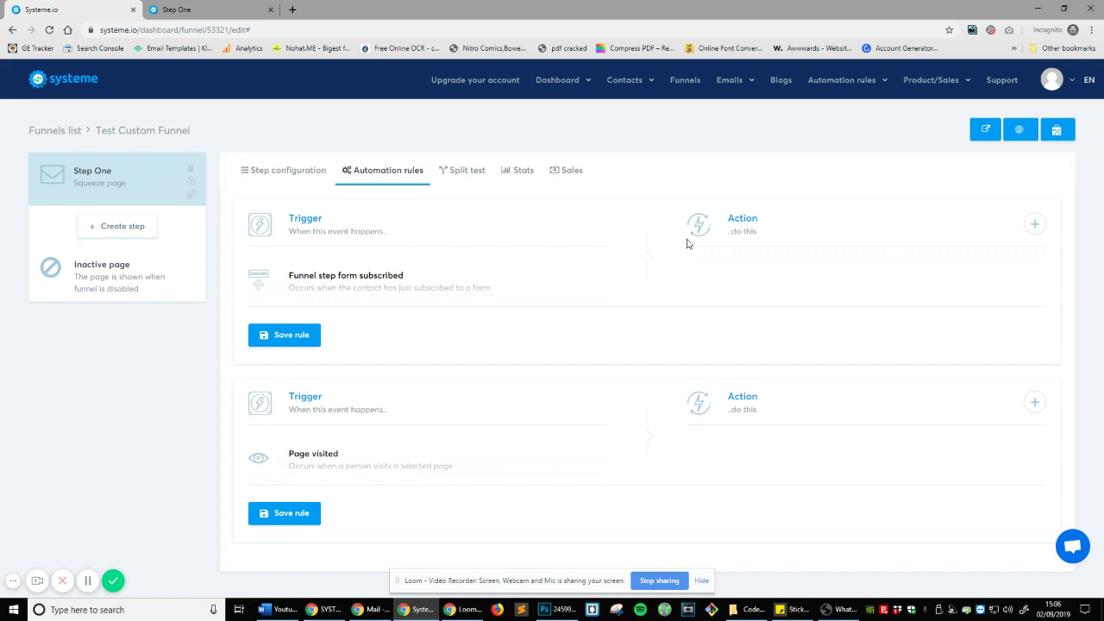
{"action": "left_click", "coordinate": [457, 171]}
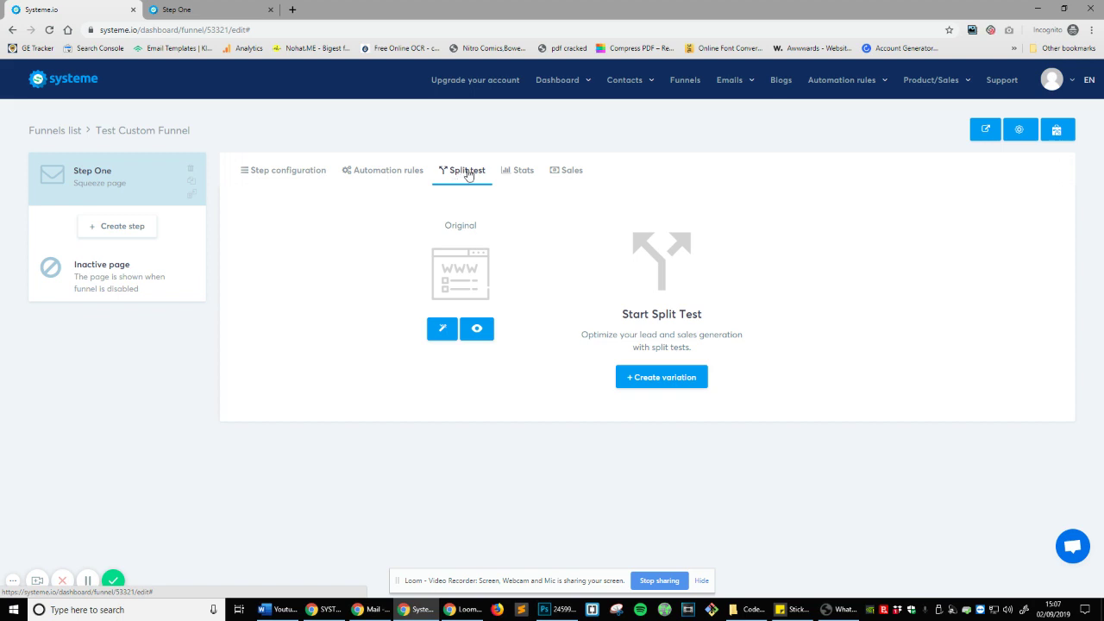
Show the Stats tab with zero page views, 0% opt-in rate and 0.00 £ sales.
{"action": "left_click", "coordinate": [504, 179]}
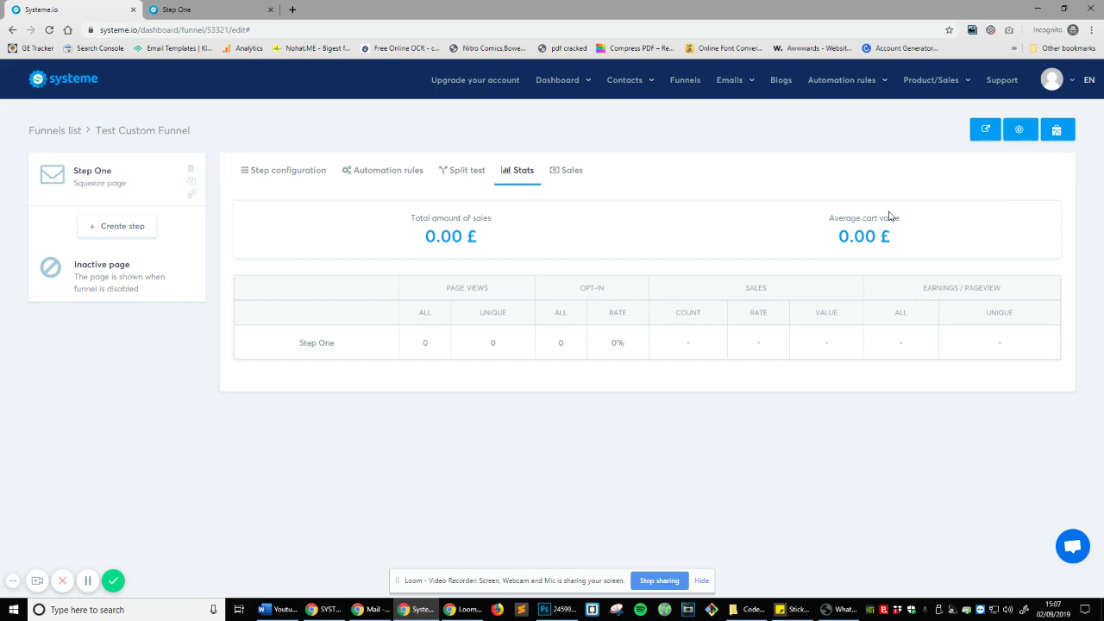
View the empty Sales list, open and close its date range calendar, then return to Step configuration.
{"action": "left_click", "coordinate": [562, 173]}
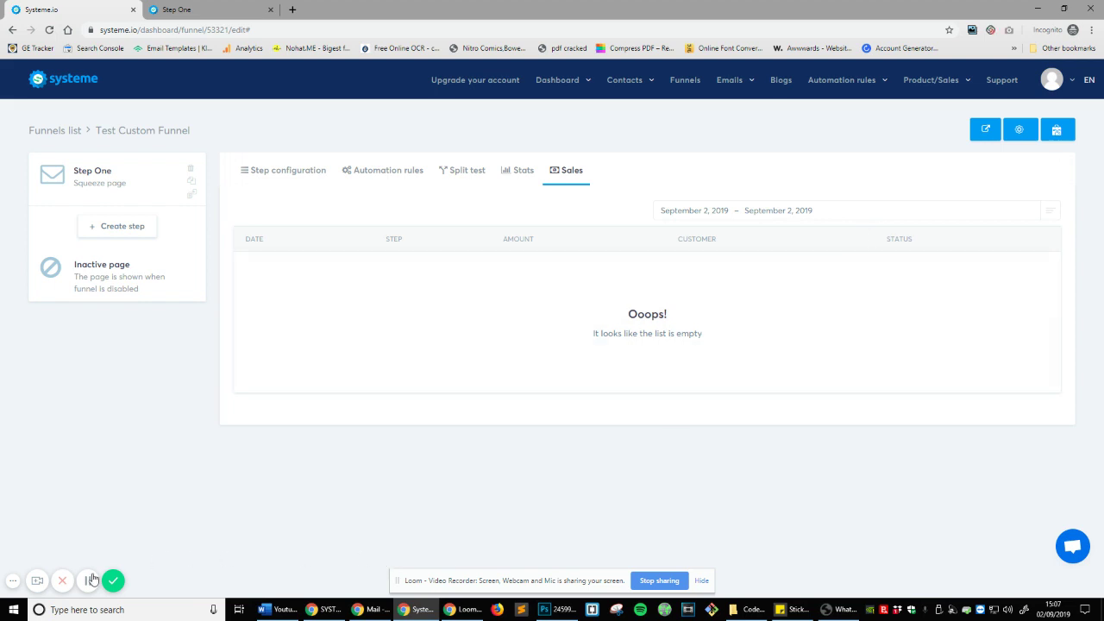
{"action": "left_click", "coordinate": [750, 210]}
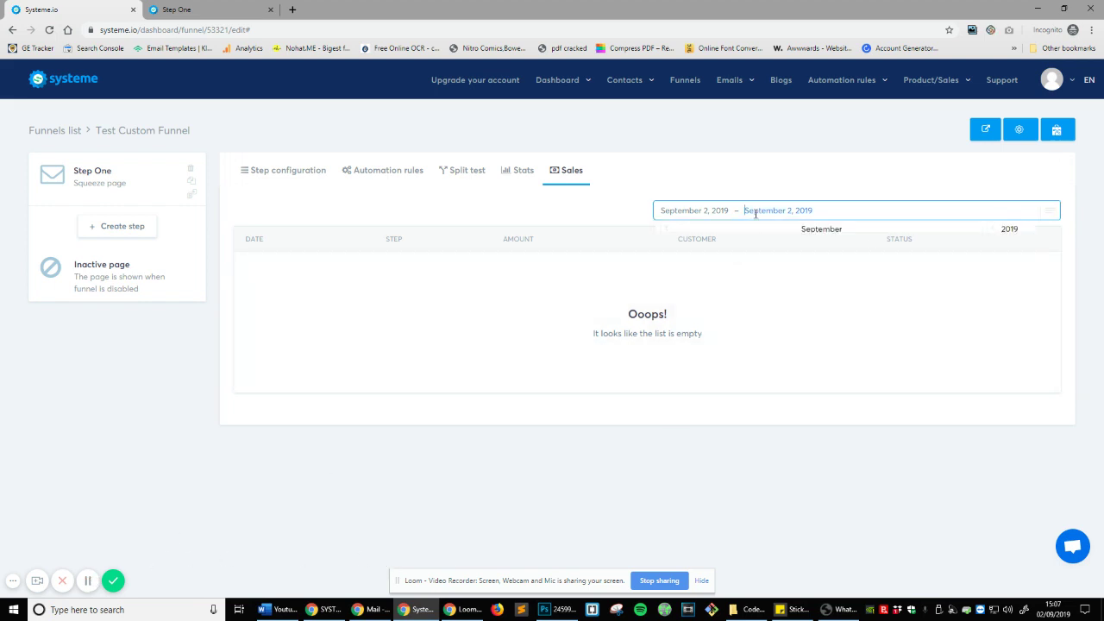
{"action": "left_click", "coordinate": [479, 312]}
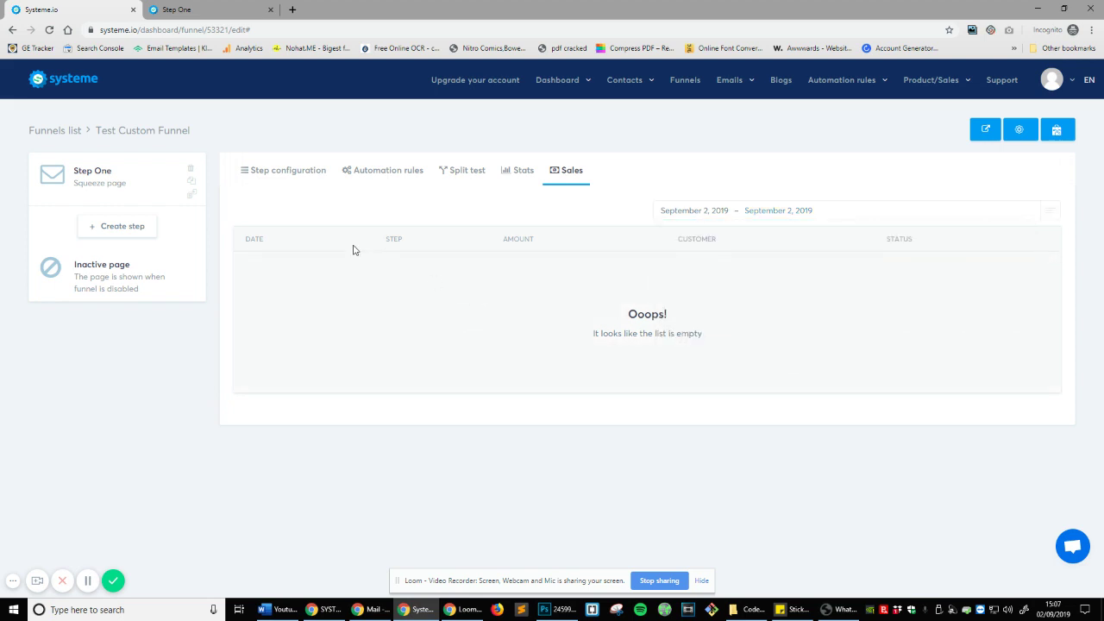
{"action": "left_click", "coordinate": [285, 169]}
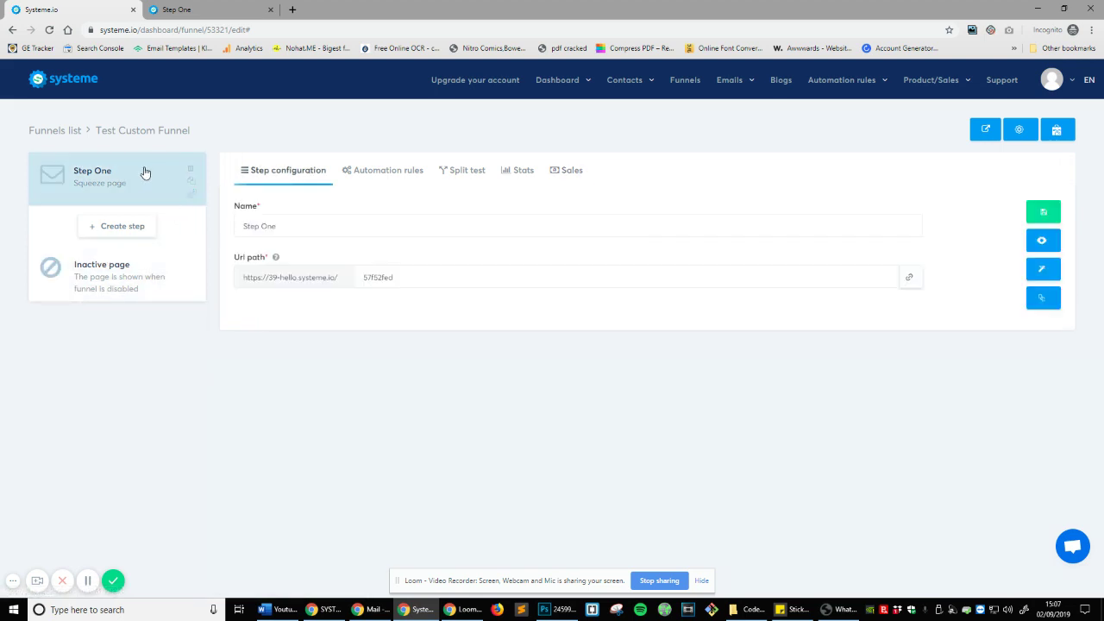
Preview the squeeze page and confirm 'YES! Give me access now' opens the name-and-email popup.
{"action": "left_click", "coordinate": [1045, 240]}
{"action": "left_click", "coordinate": [408, 10]}
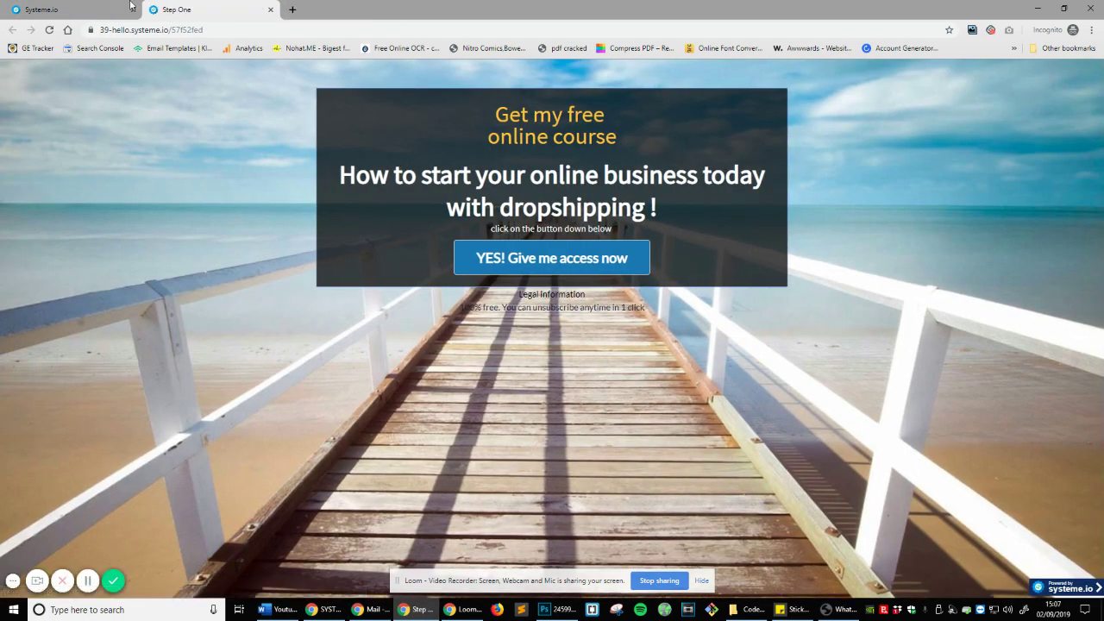
{"action": "left_click", "coordinate": [69, 10]}
{"action": "left_click", "coordinate": [215, 9]}
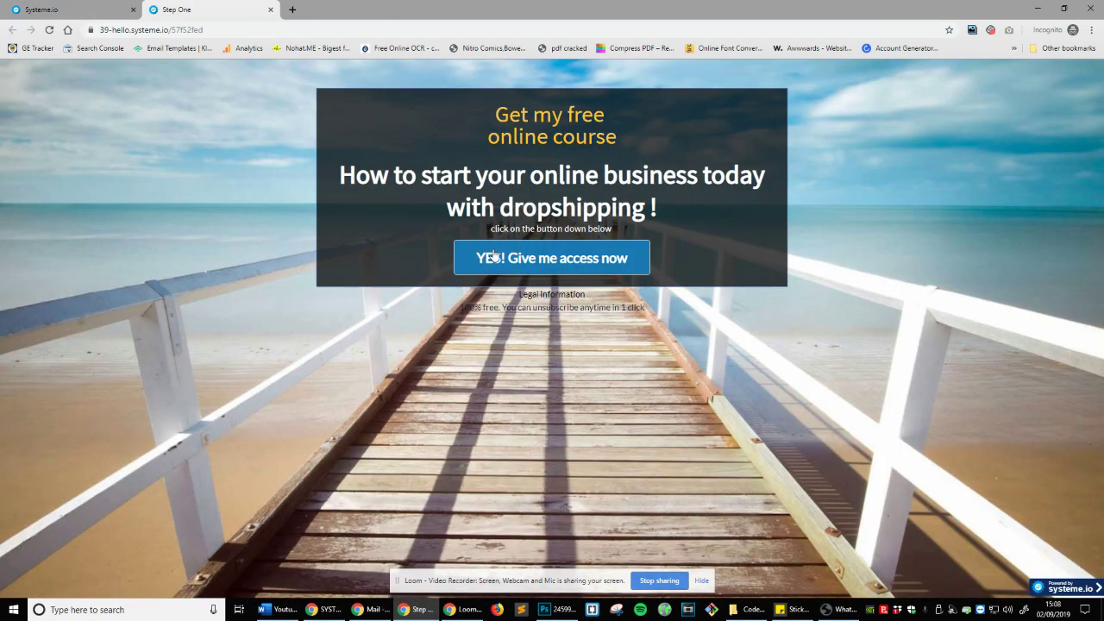
{"action": "left_click", "coordinate": [496, 257]}
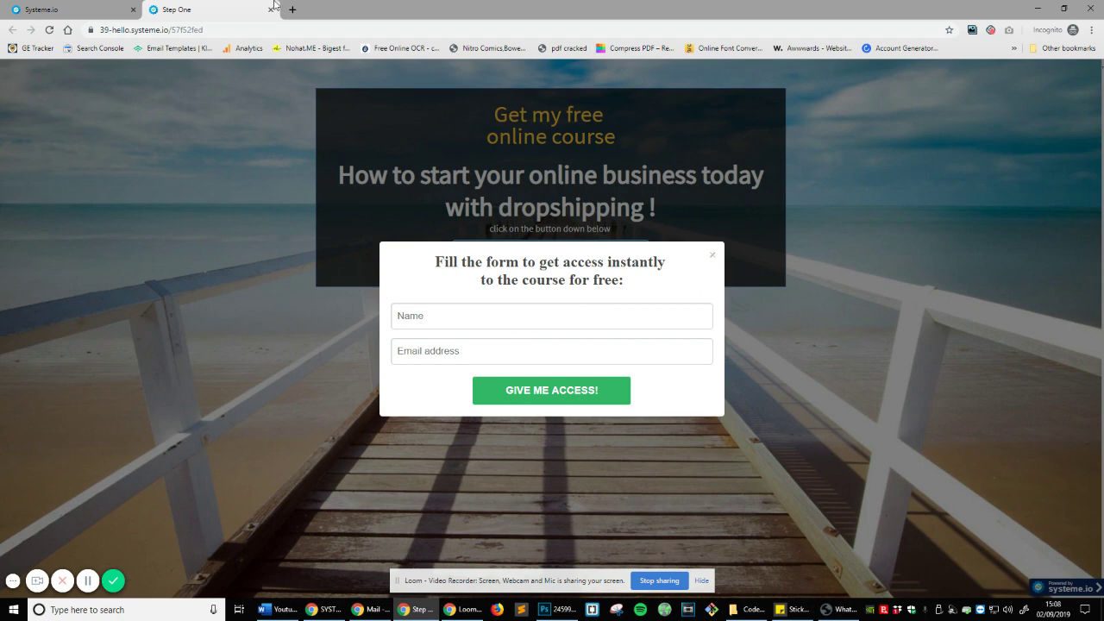
{"action": "left_click", "coordinate": [115, 6]}
Add a funnel step named 'Thank You' with type Opt-in thank you page.
{"action": "left_click", "coordinate": [154, 228]}
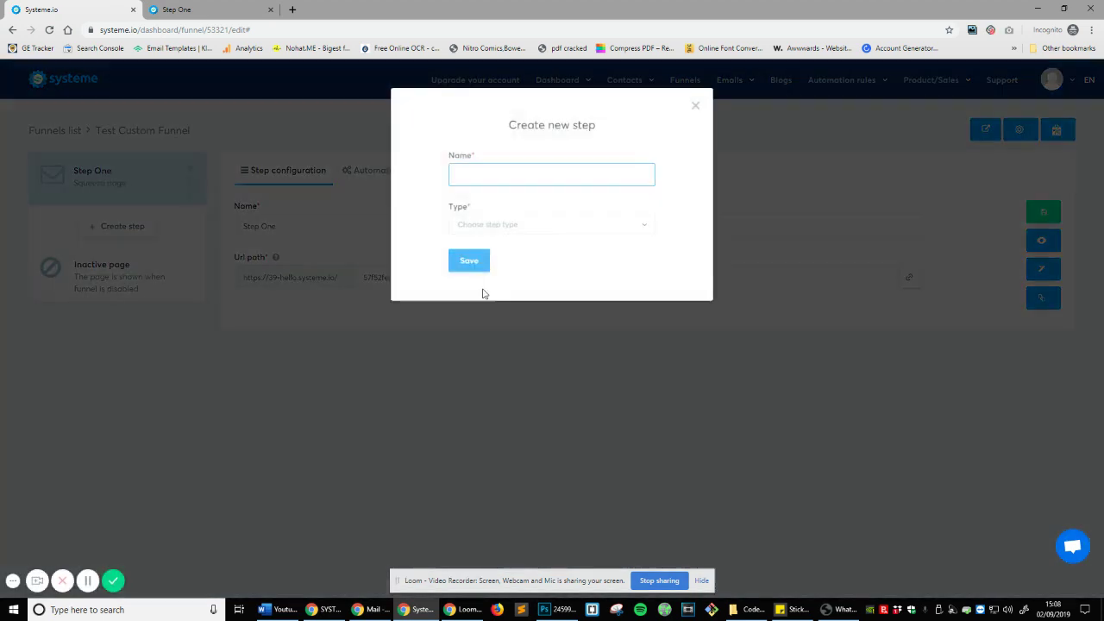
{"action": "type", "text": "Thank You"}
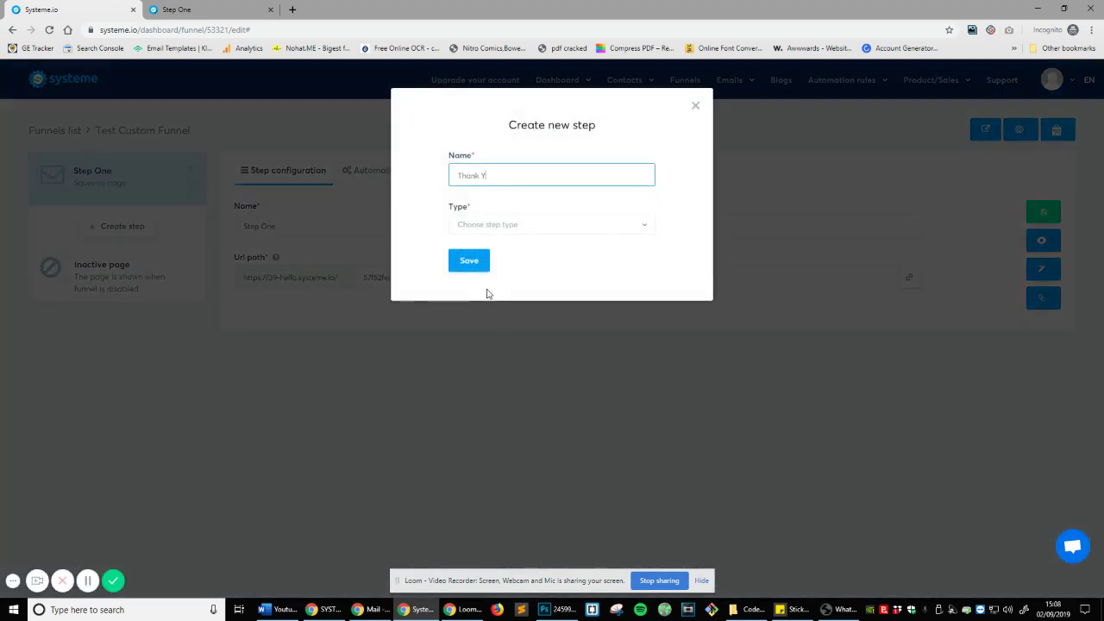
{"action": "left_click", "coordinate": [544, 227]}
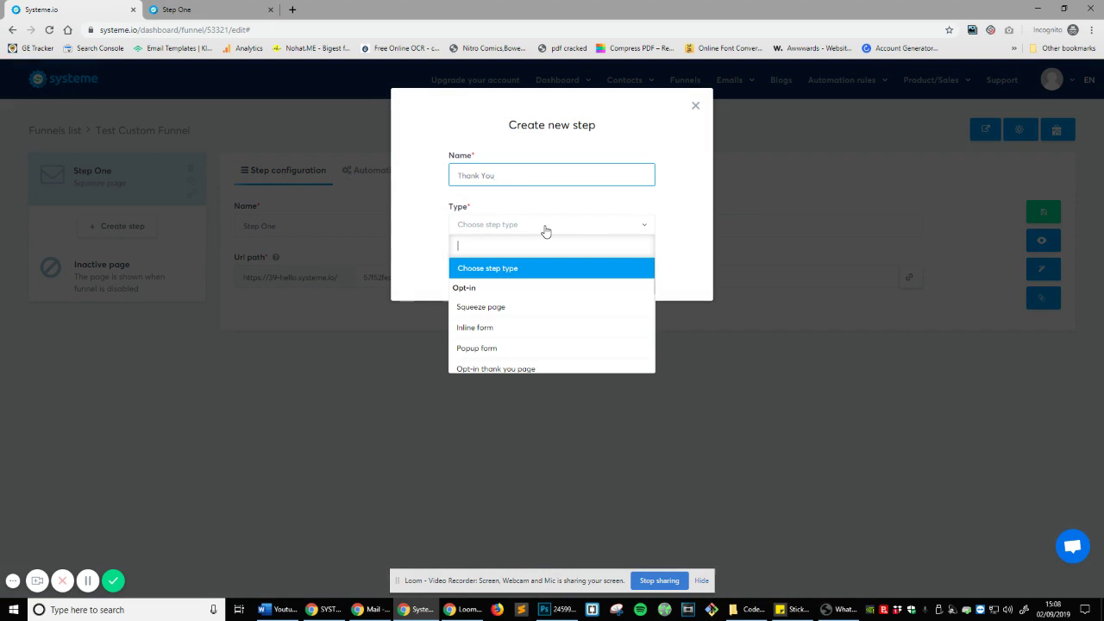
{"action": "scroll", "coordinate": [550, 319], "scroll_direction": "down", "scroll_amount": 1}
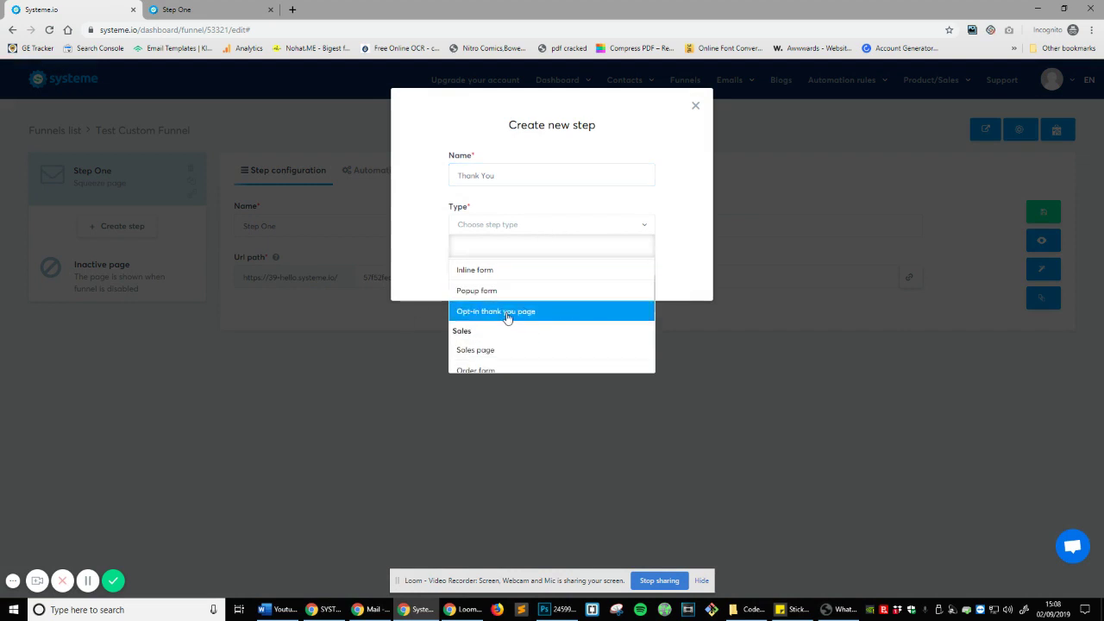
{"action": "left_click", "coordinate": [547, 318]}
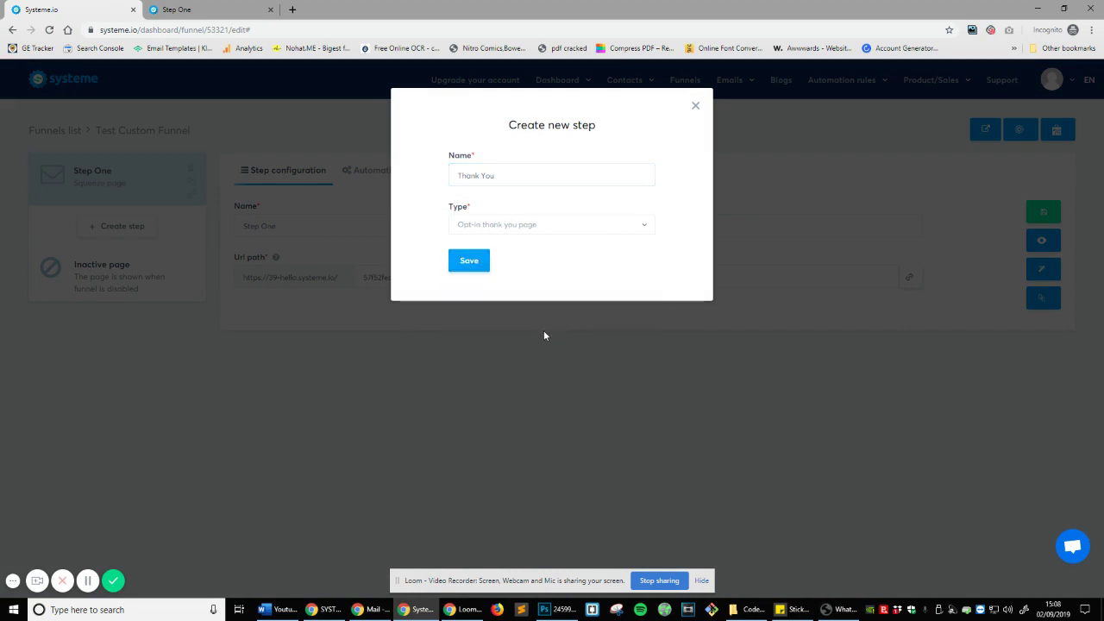
{"action": "left_click", "coordinate": [476, 270]}
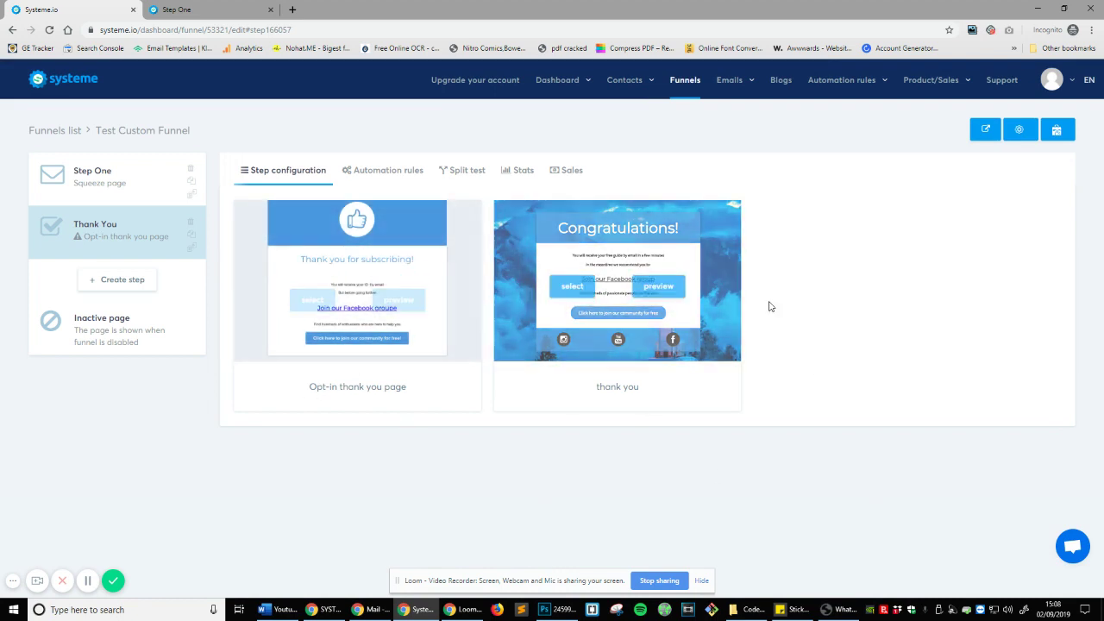
Preview the blue thumbs-up Opt-in thank you page template, then select it for the step.
{"action": "mouse_move", "coordinate": [705, 358]}
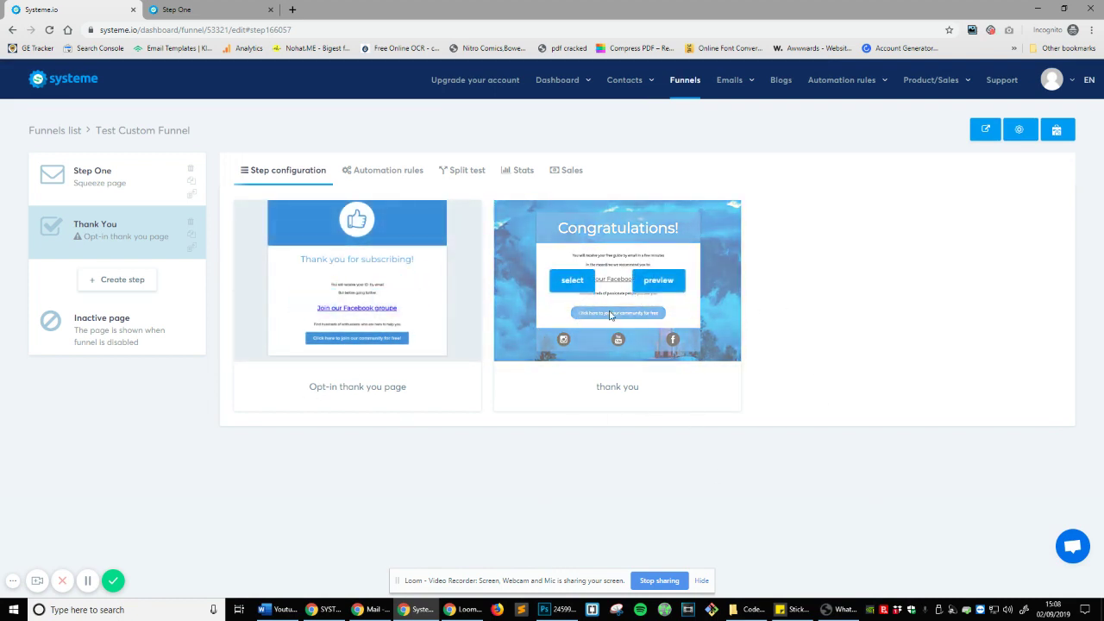
{"action": "mouse_move", "coordinate": [399, 285]}
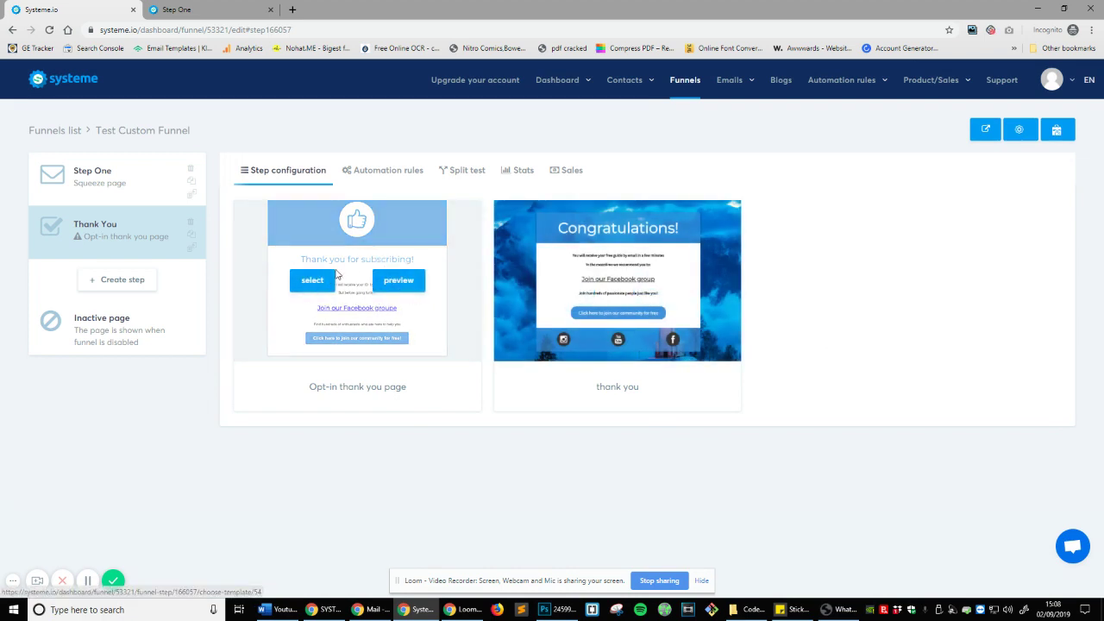
{"action": "left_click", "coordinate": [402, 281]}
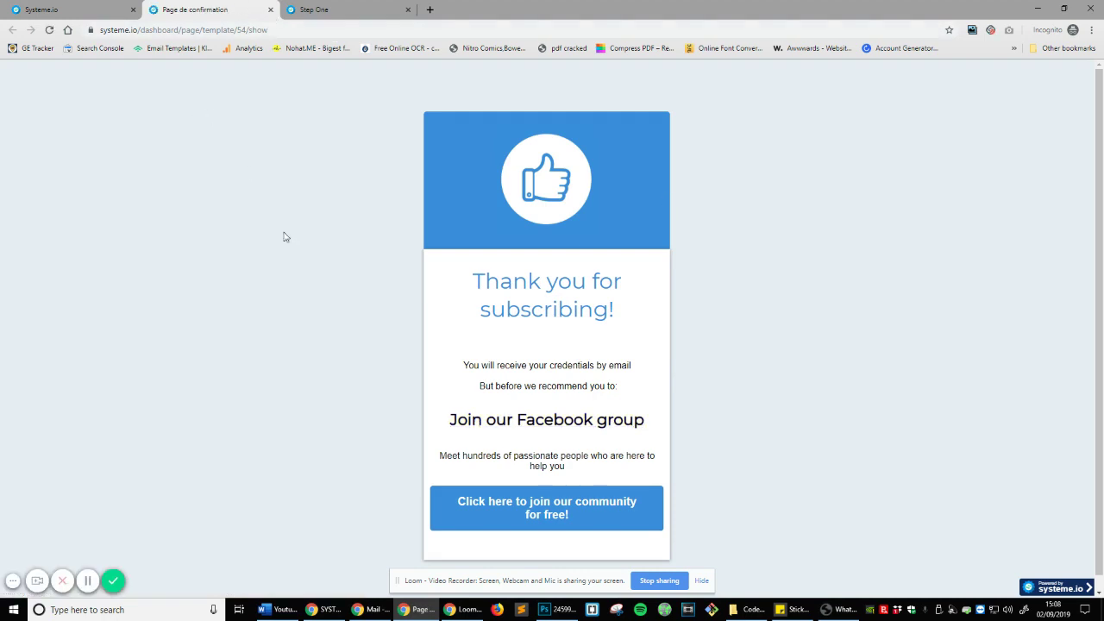
{"action": "scroll", "coordinate": [594, 362], "scroll_direction": "down", "scroll_amount": 1}
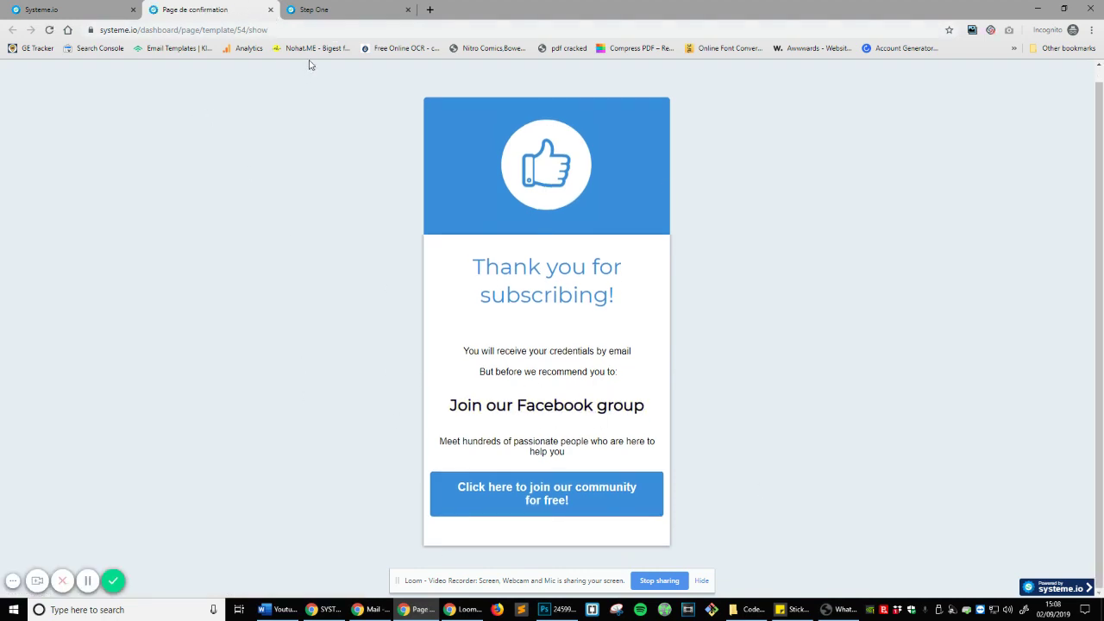
{"action": "left_click", "coordinate": [270, 9]}
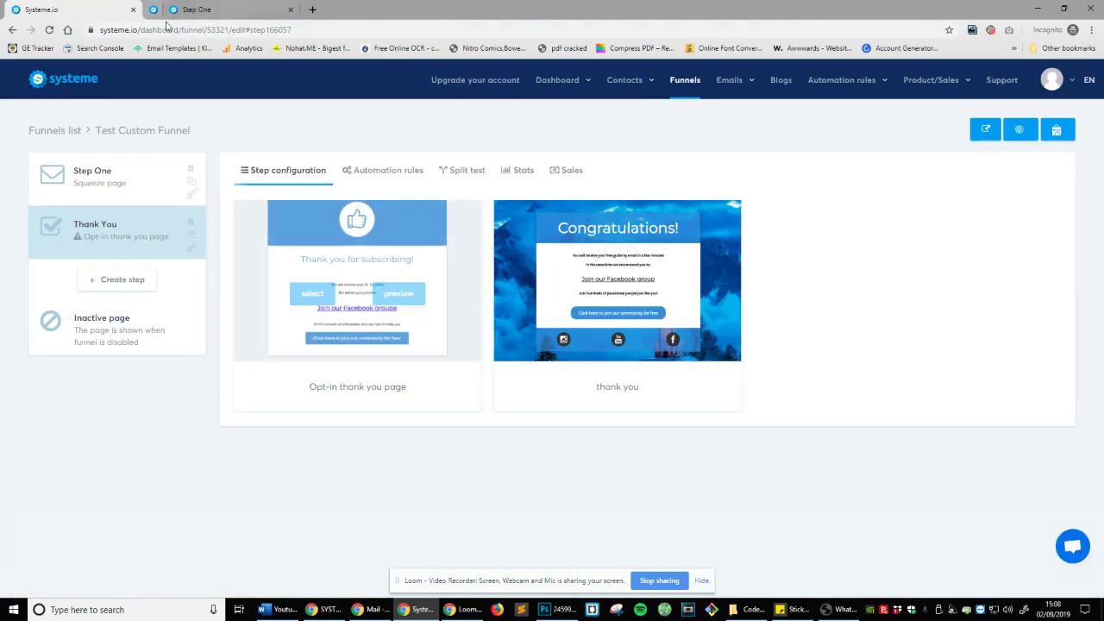
{"action": "left_click", "coordinate": [312, 293]}
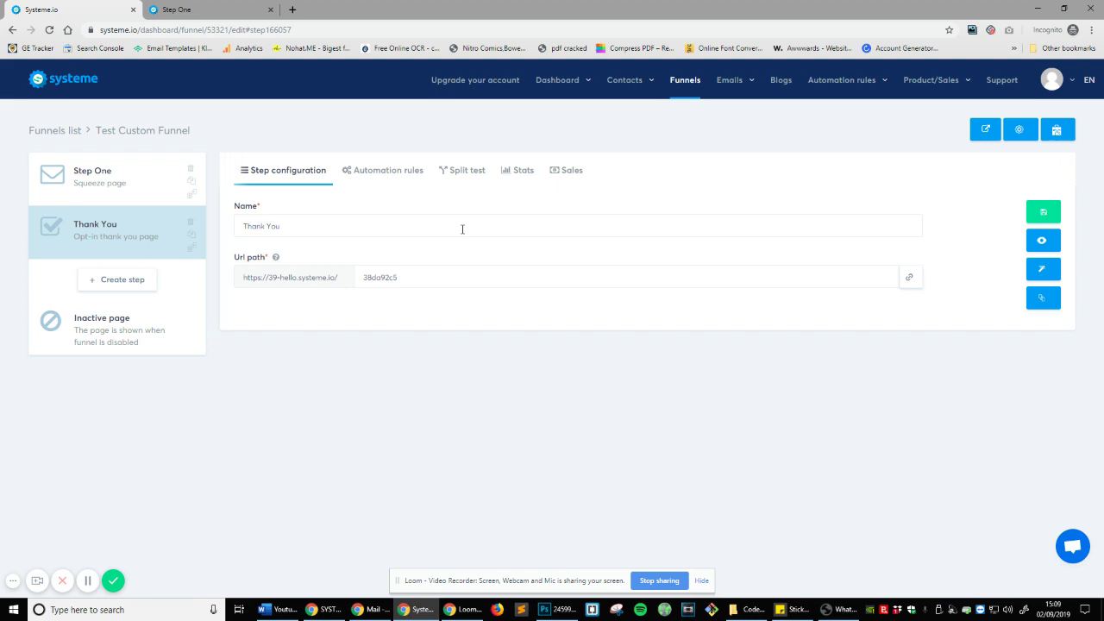
Save the Thank You step and review its live 'Thank you for subscribing!' page and Facebook link.
{"action": "left_click", "coordinate": [1029, 217]}
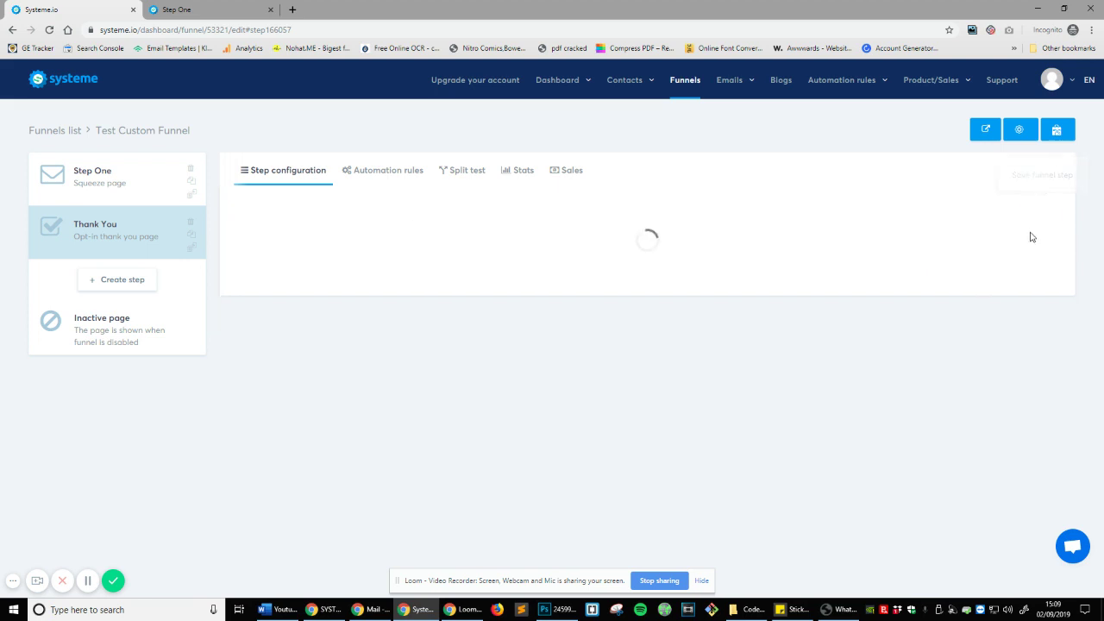
{"action": "left_click", "coordinate": [1039, 245]}
{"action": "left_click", "coordinate": [357, 7]}
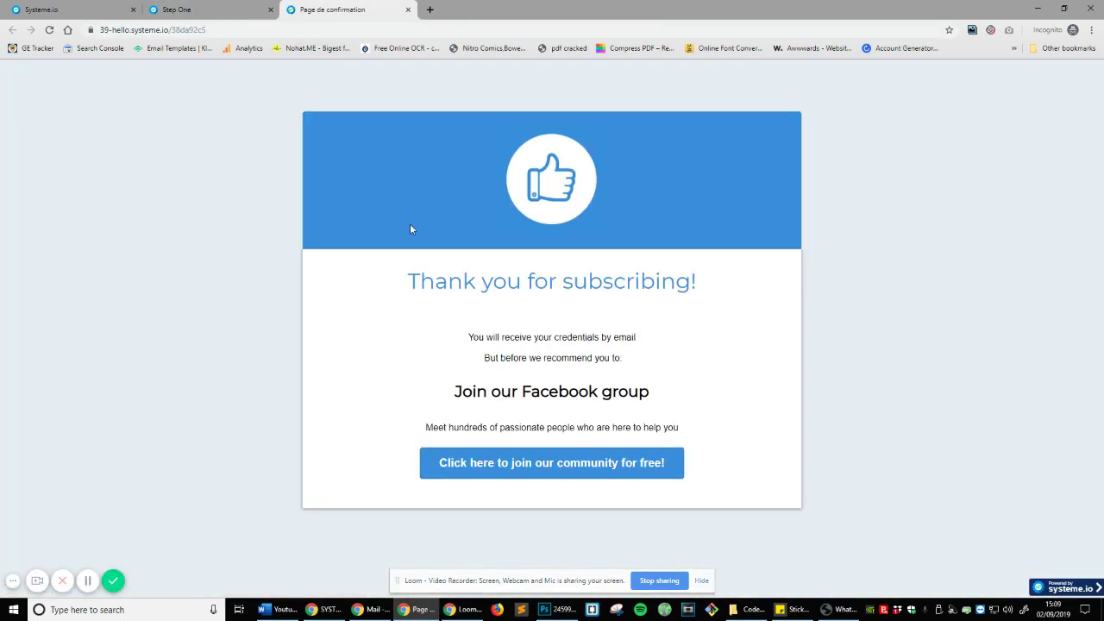
{"action": "left_click_drag", "start_coordinate": [439, 292], "coordinate": [786, 305]}
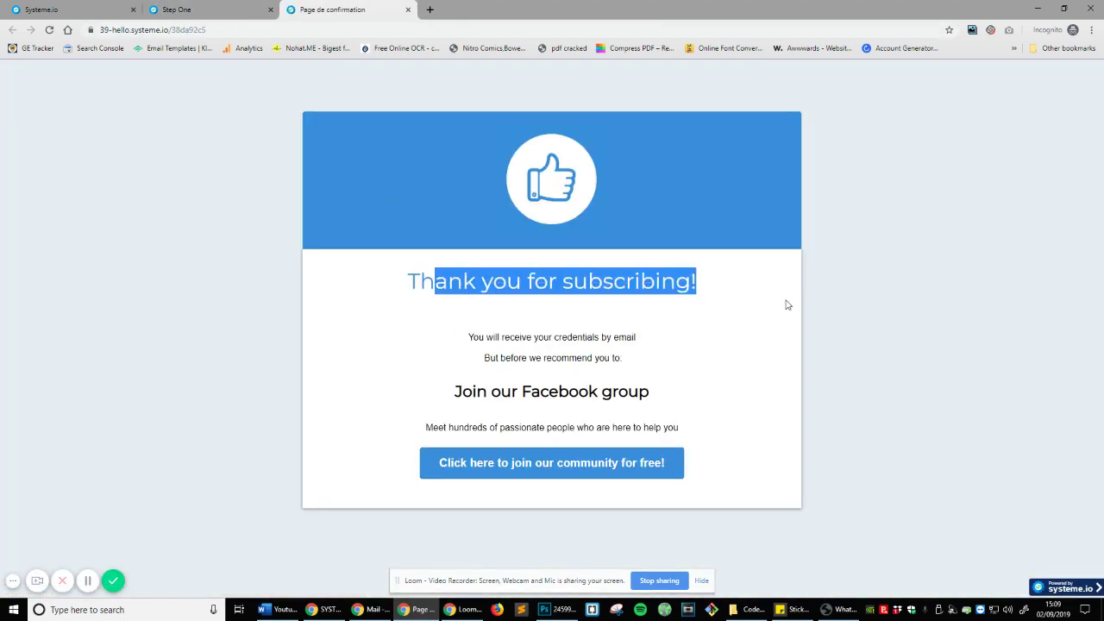
{"action": "left_click_drag", "start_coordinate": [536, 357], "coordinate": [715, 367]}
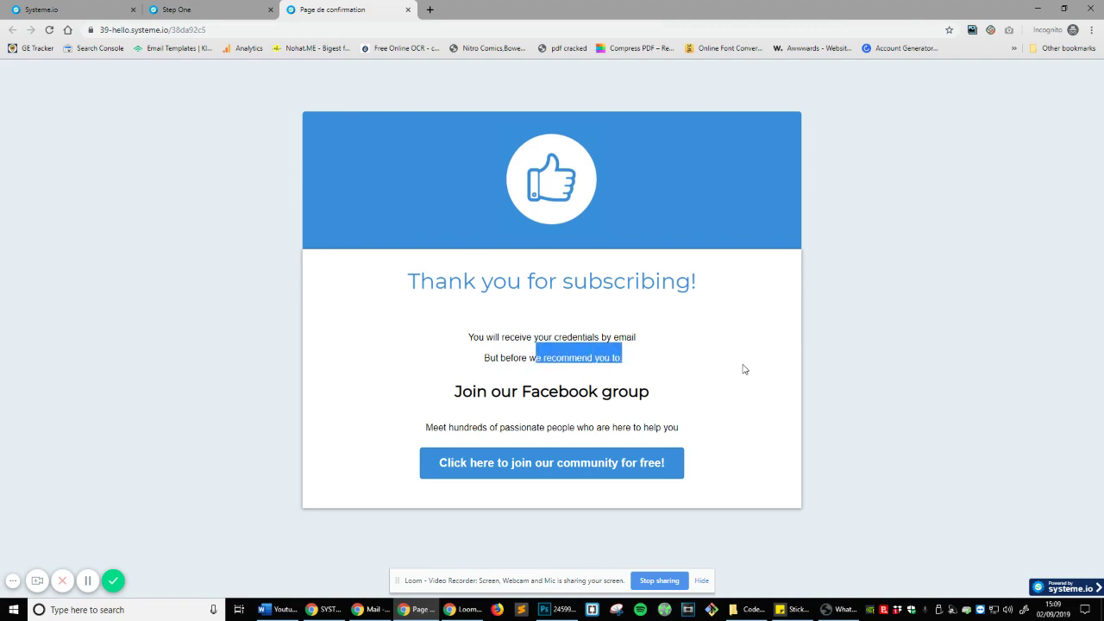
{"action": "left_click", "coordinate": [471, 365]}
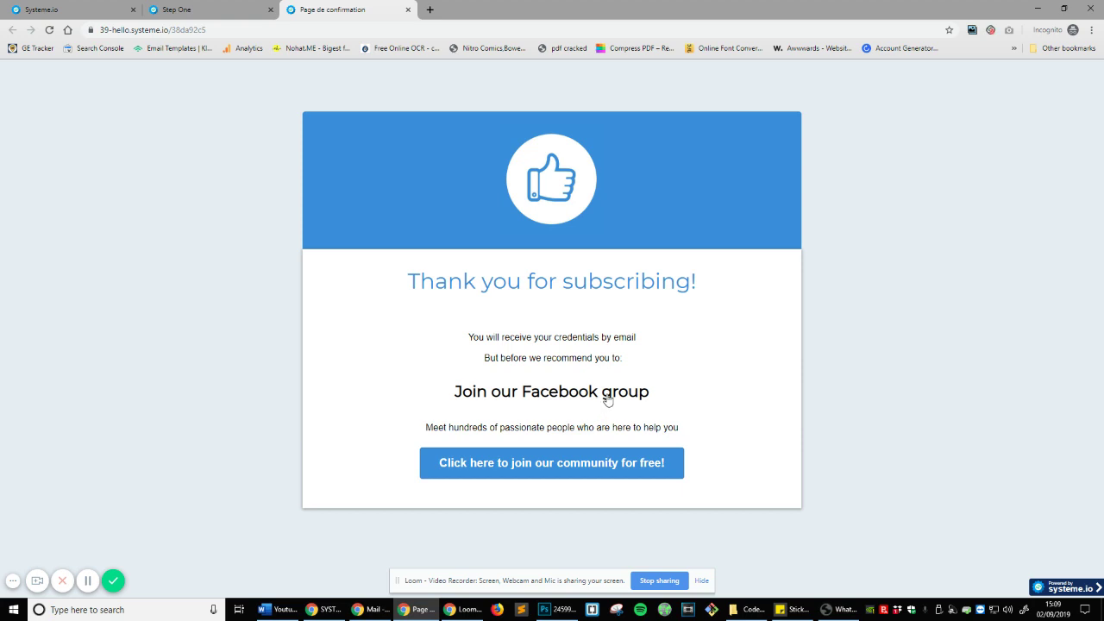
{"action": "left_click", "coordinate": [509, 399]}
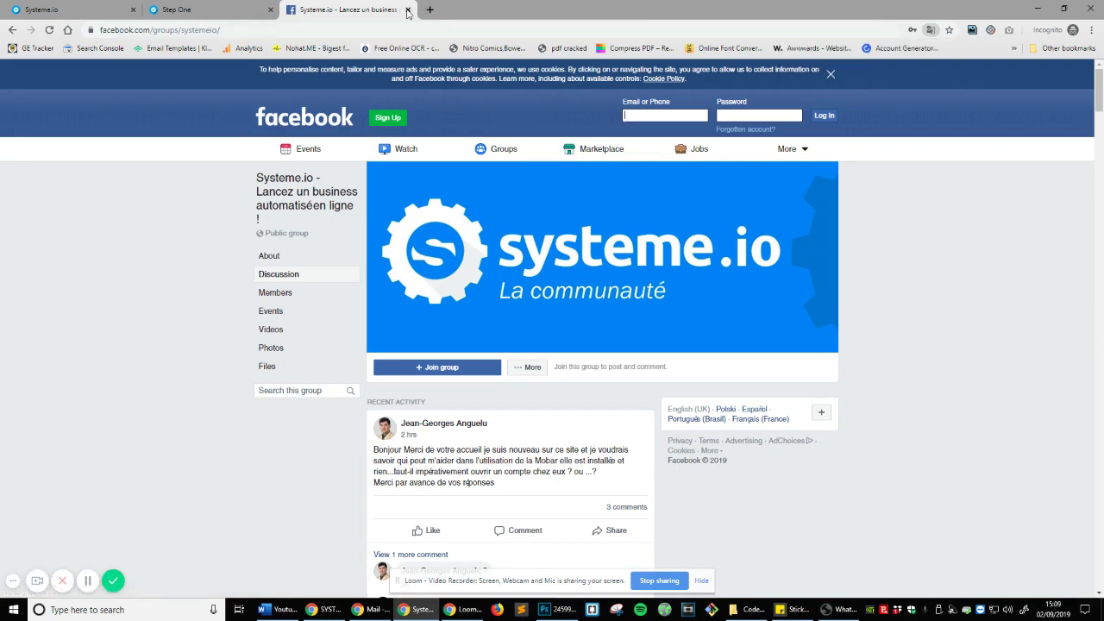
{"action": "left_click", "coordinate": [408, 9]}
{"action": "left_click", "coordinate": [77, 7]}
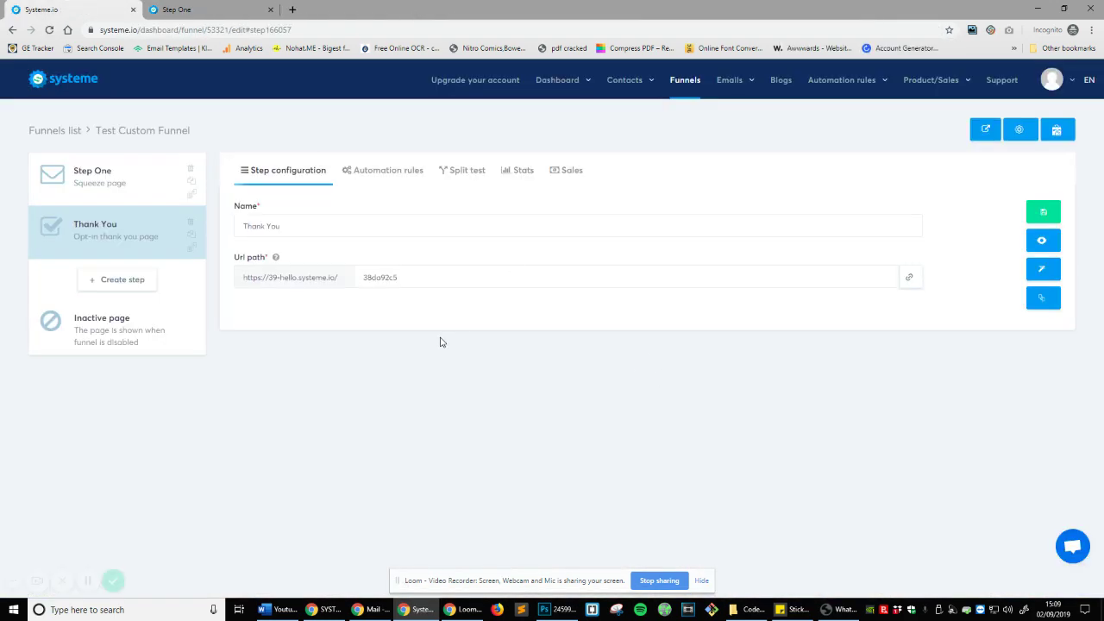
Preview again, dismiss the opt-in popup, and check the confirmation page before returning.
{"action": "left_click", "coordinate": [1042, 245]}
{"action": "left_click", "coordinate": [313, 10]}
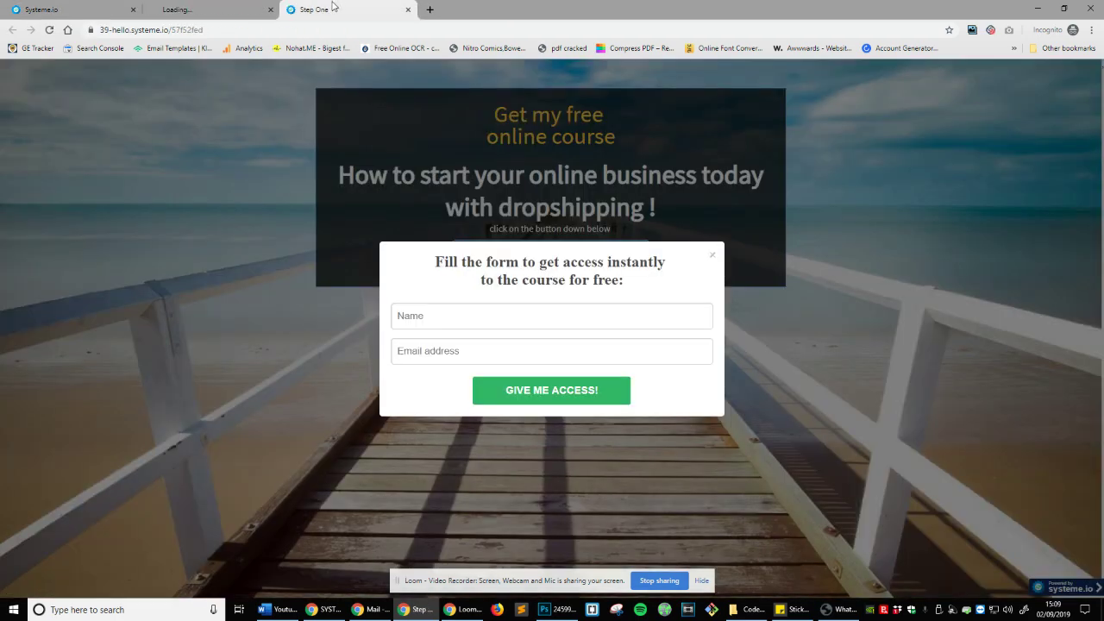
{"action": "left_click", "coordinate": [715, 256]}
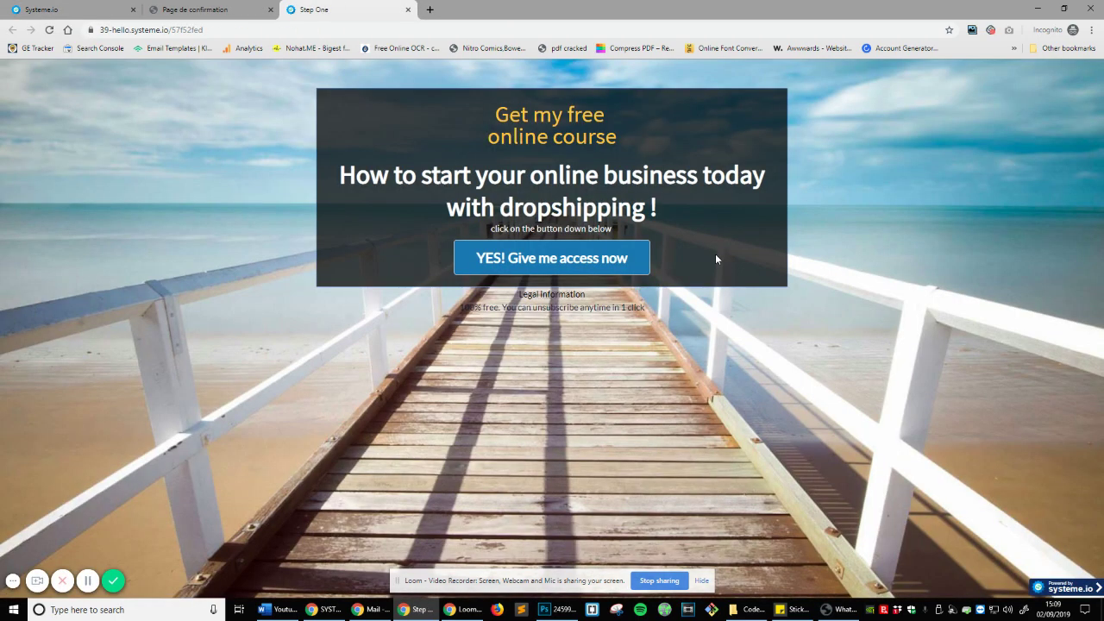
{"action": "left_click", "coordinate": [241, 10]}
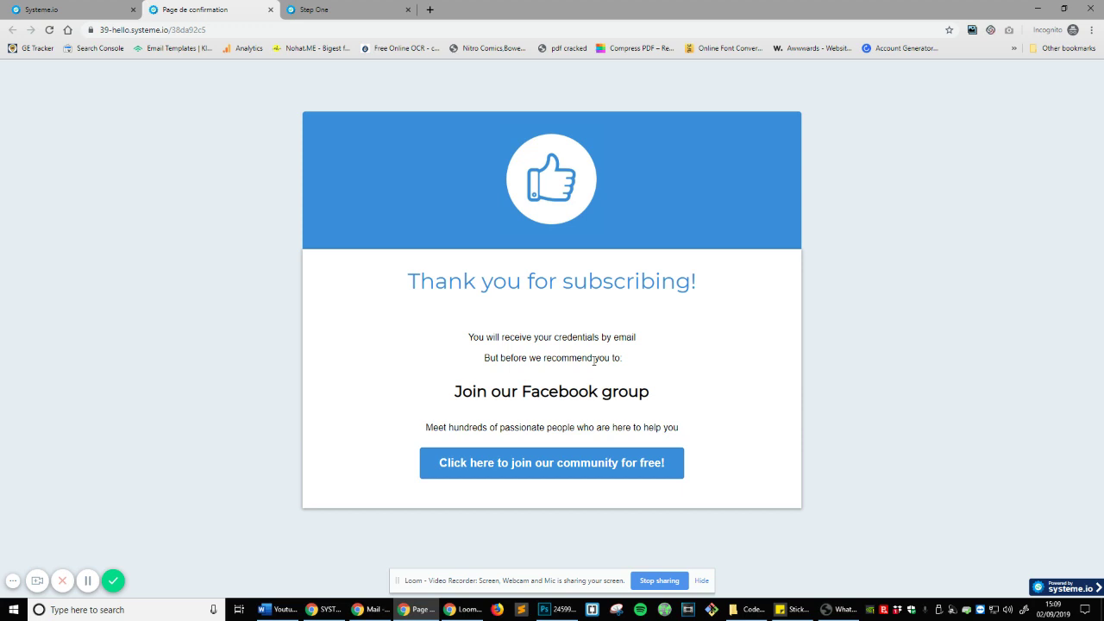
{"action": "left_click", "coordinate": [84, 8]}
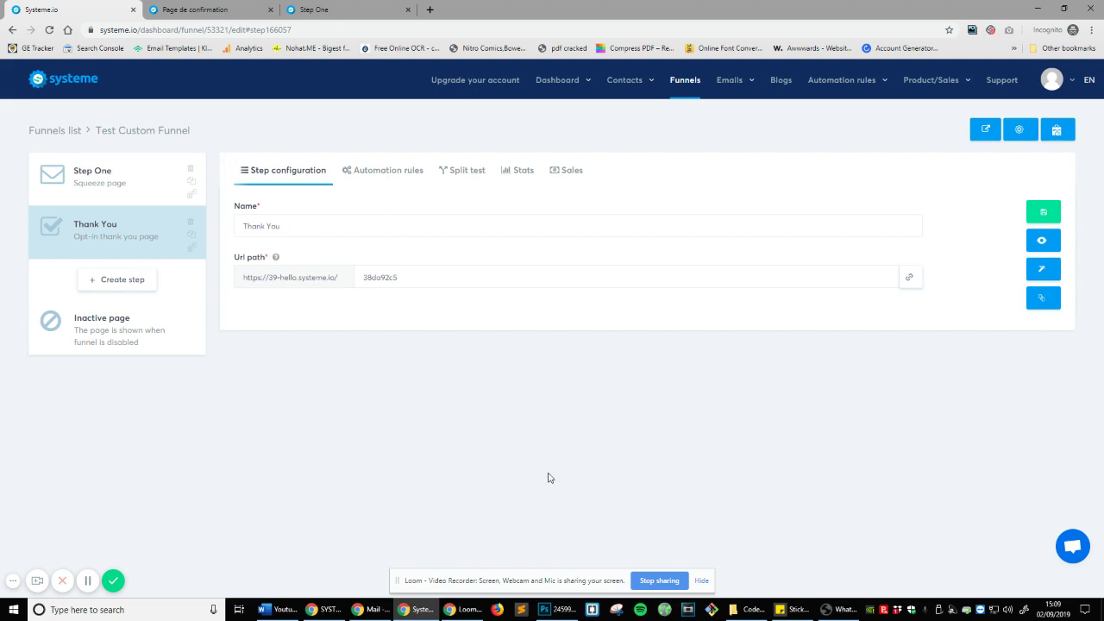
Select Step One in the funnel steps and open its squeeze page in the editor.
{"action": "left_click", "coordinate": [131, 183]}
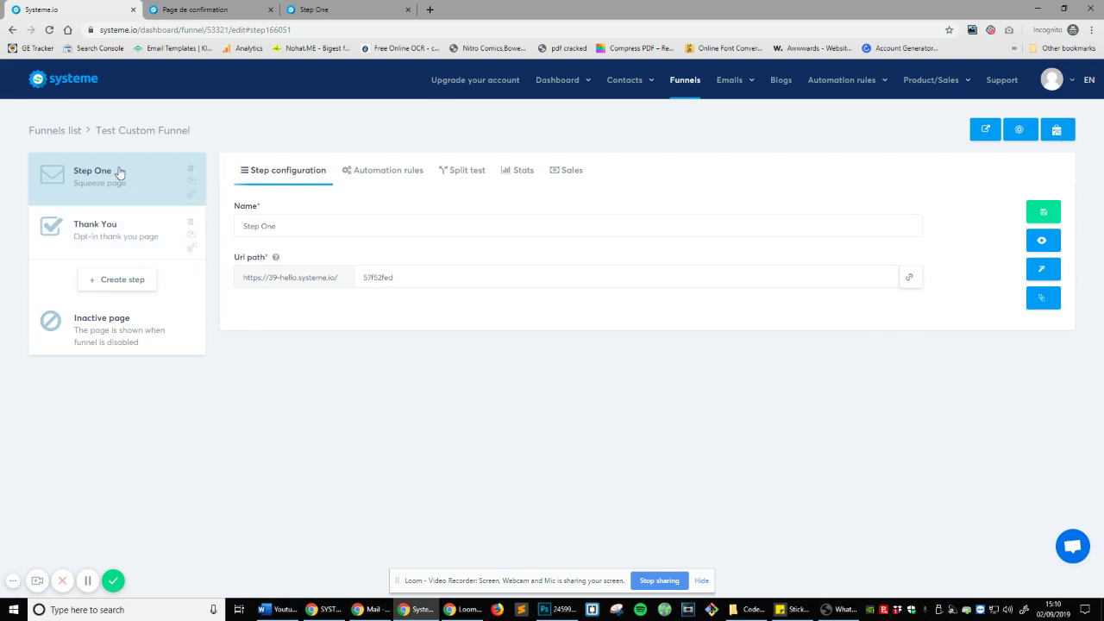
{"action": "mouse_move", "coordinate": [114, 172]}
{"action": "left_mouse_down"}
{"action": "mouse_move", "coordinate": [111, 241]}
{"action": "mouse_move", "coordinate": [117, 175]}
{"action": "mouse_move", "coordinate": [131, 248]}
{"action": "mouse_move", "coordinate": [132, 174]}
{"action": "left_mouse_up"}
{"action": "left_click", "coordinate": [1047, 274]}
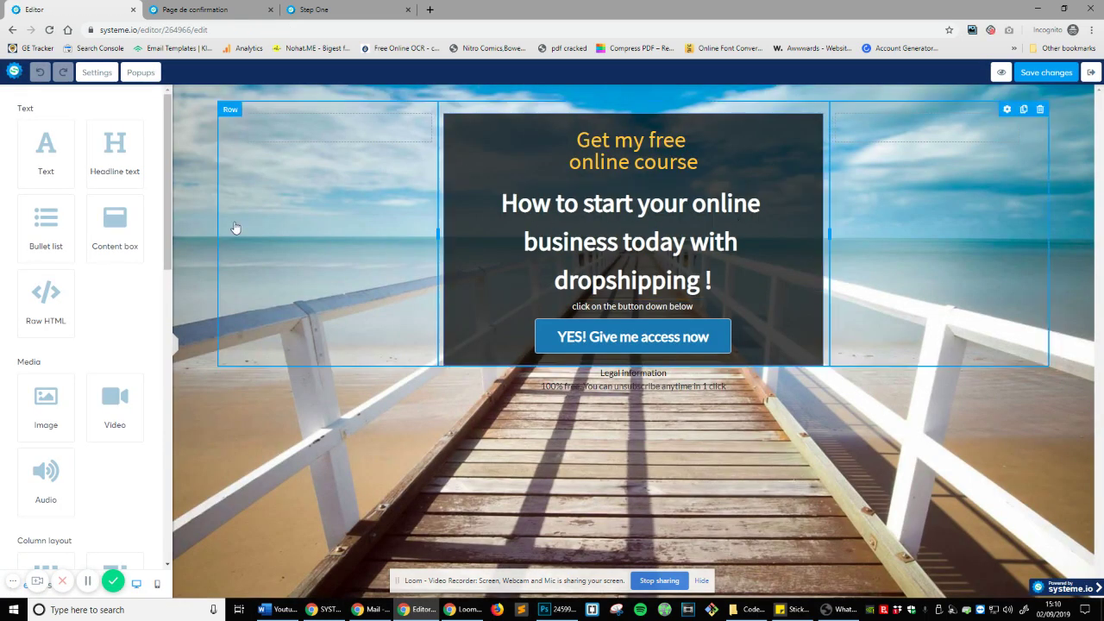
Inspect the headline row's settings, then the whole section's settings on the Step One page.
{"action": "scroll", "coordinate": [128, 365], "scroll_direction": "down", "scroll_amount": 4}
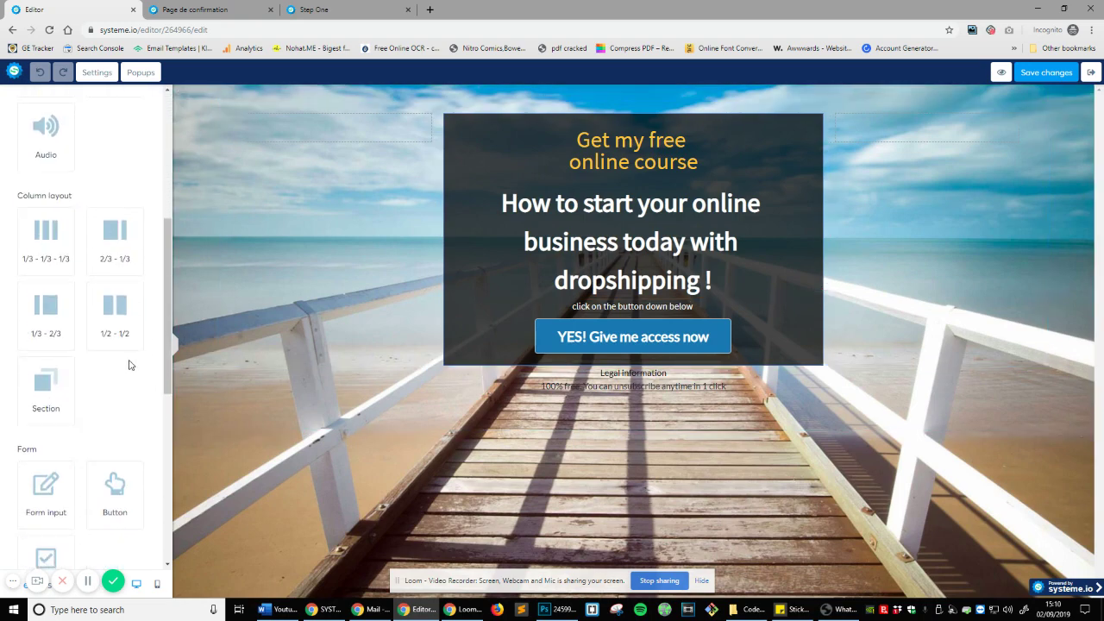
{"action": "scroll", "coordinate": [128, 365], "scroll_direction": "up", "scroll_amount": 1}
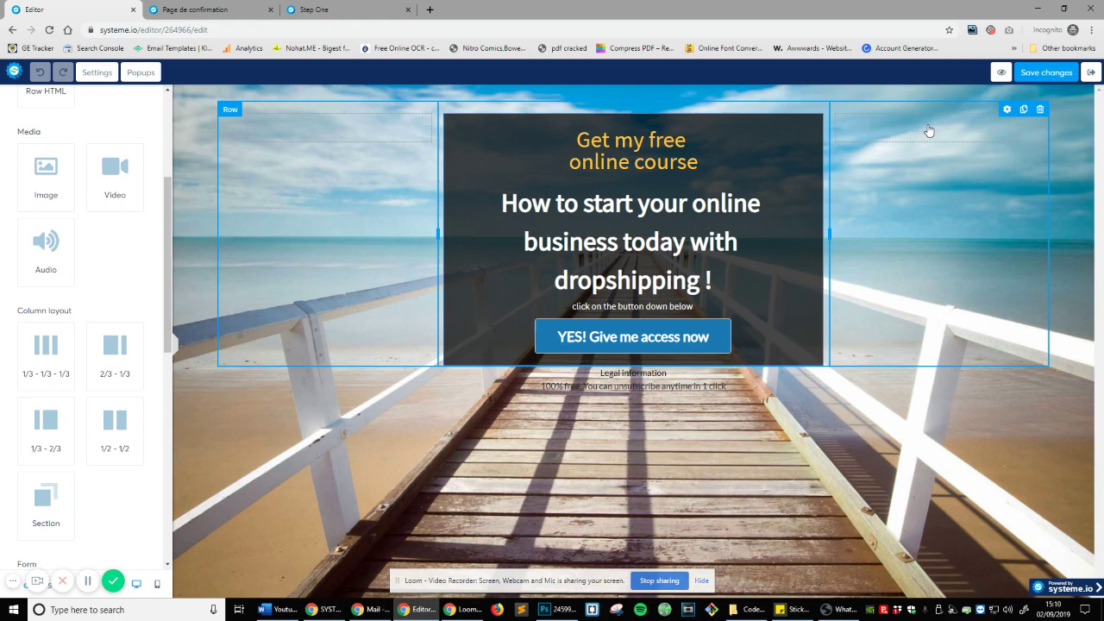
{"action": "left_click", "coordinate": [1007, 109]}
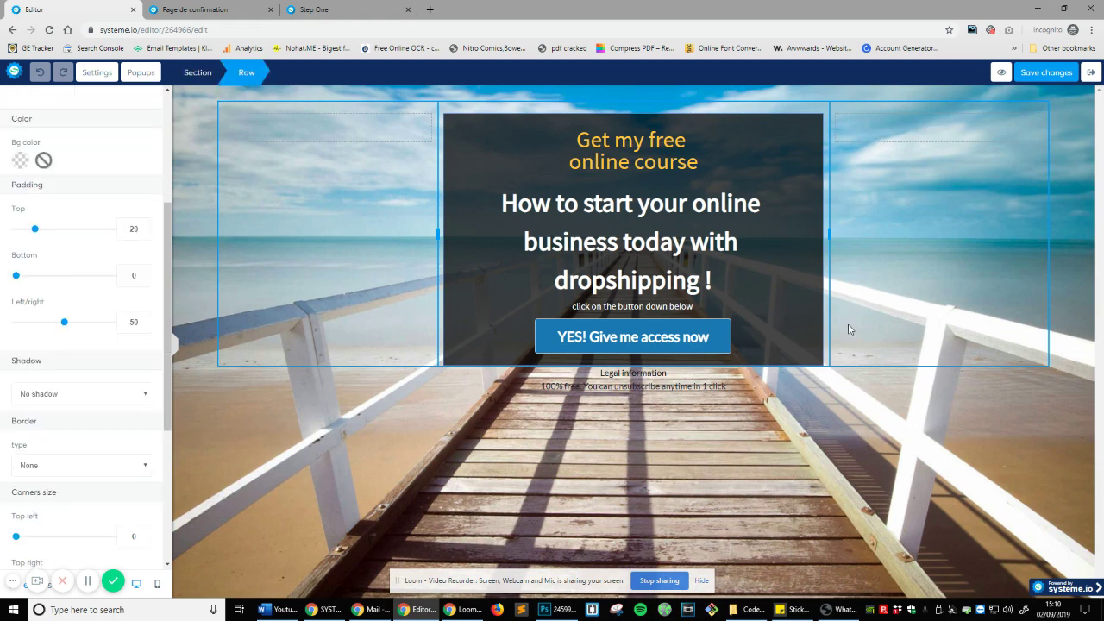
{"action": "scroll", "coordinate": [90, 218], "scroll_direction": "up", "scroll_amount": 3}
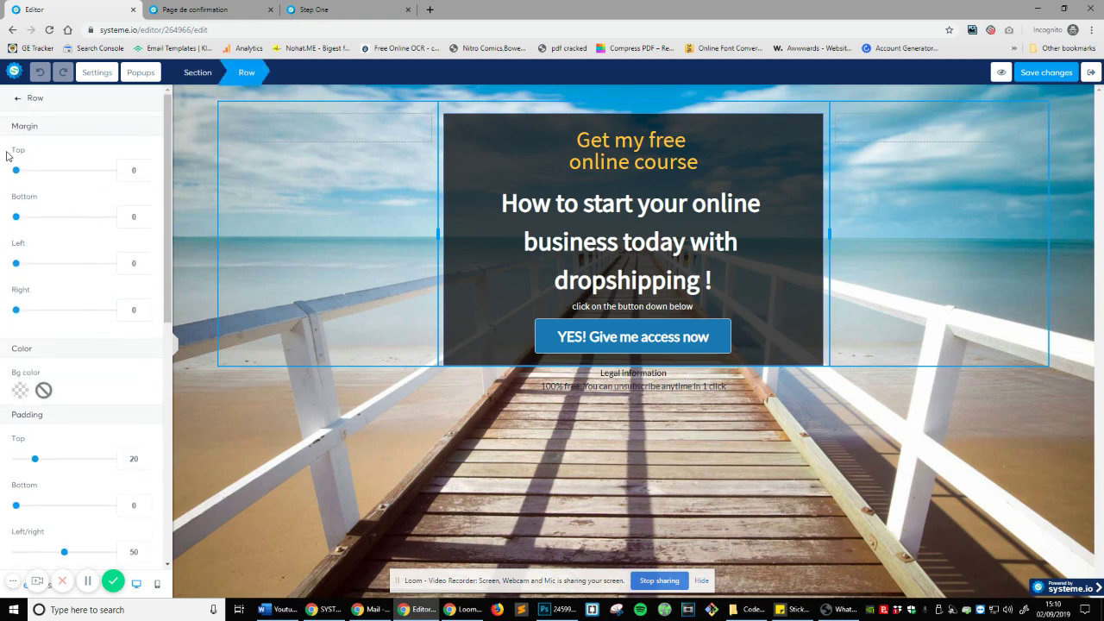
{"action": "scroll", "coordinate": [74, 283], "scroll_direction": "down", "scroll_amount": 5}
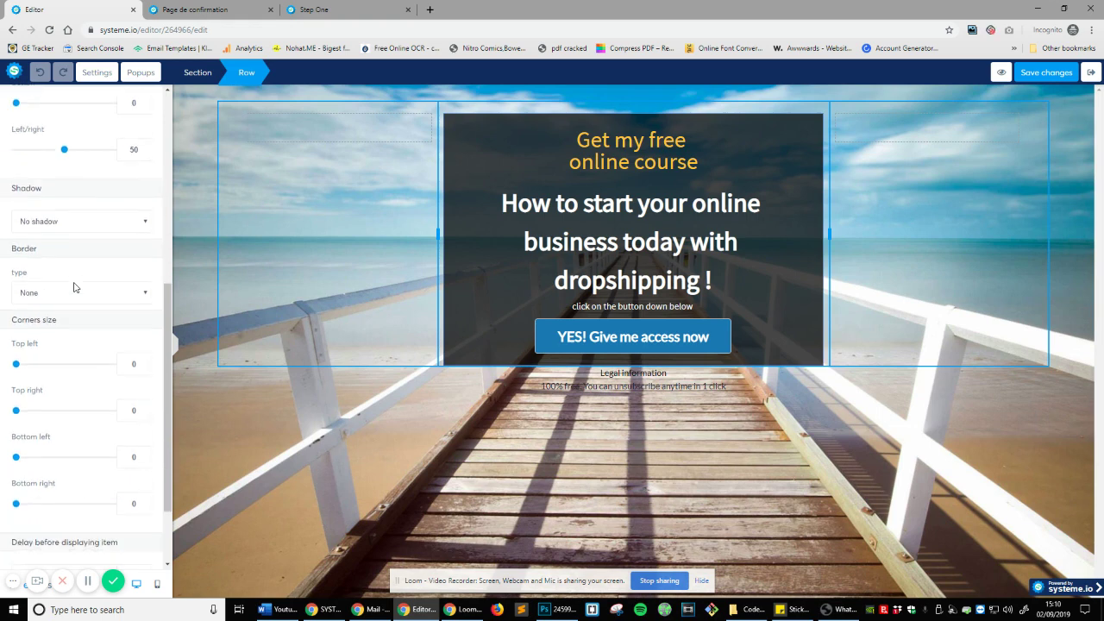
{"action": "scroll", "coordinate": [74, 287], "scroll_direction": "down", "scroll_amount": 1}
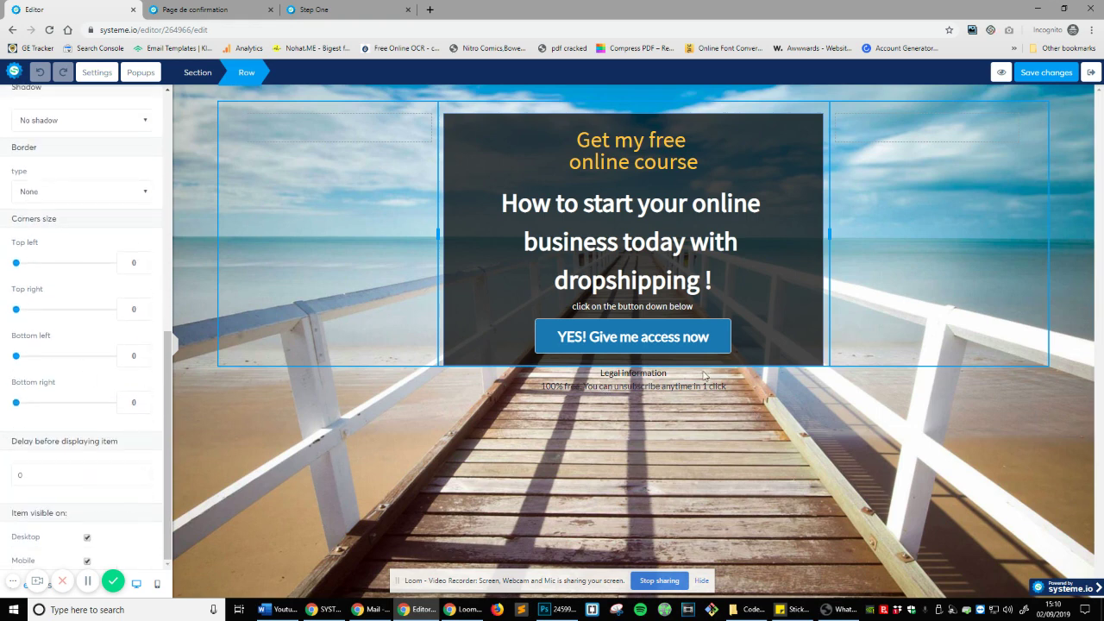
{"action": "left_click", "coordinate": [258, 99]}
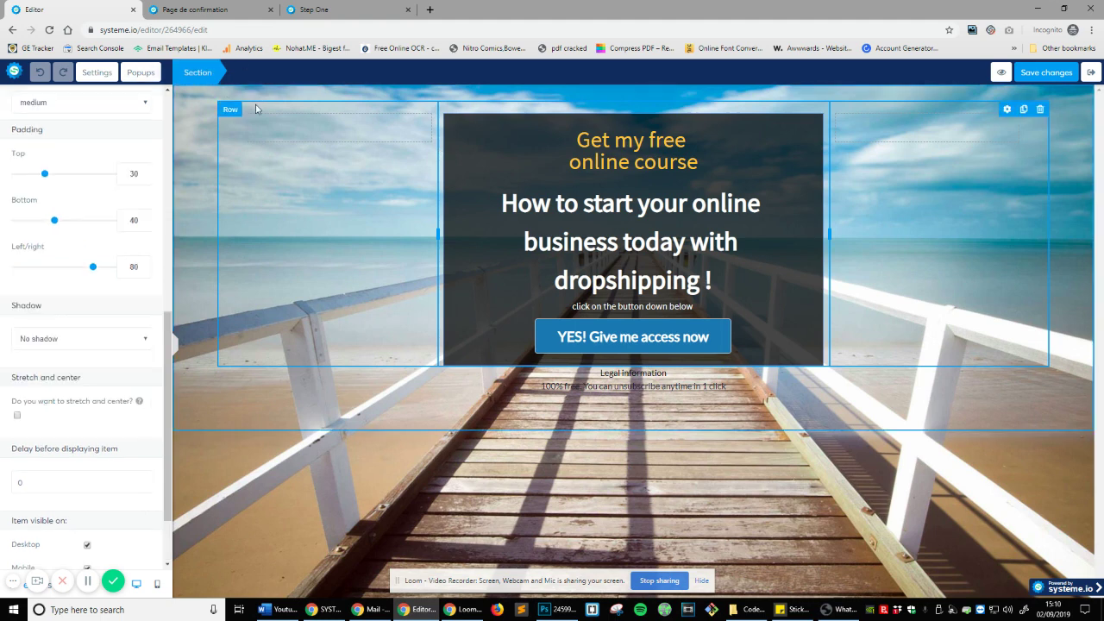
Select the headline's enclosing row, content box and outer row, then clear the selection.
{"action": "left_click", "coordinate": [625, 204]}
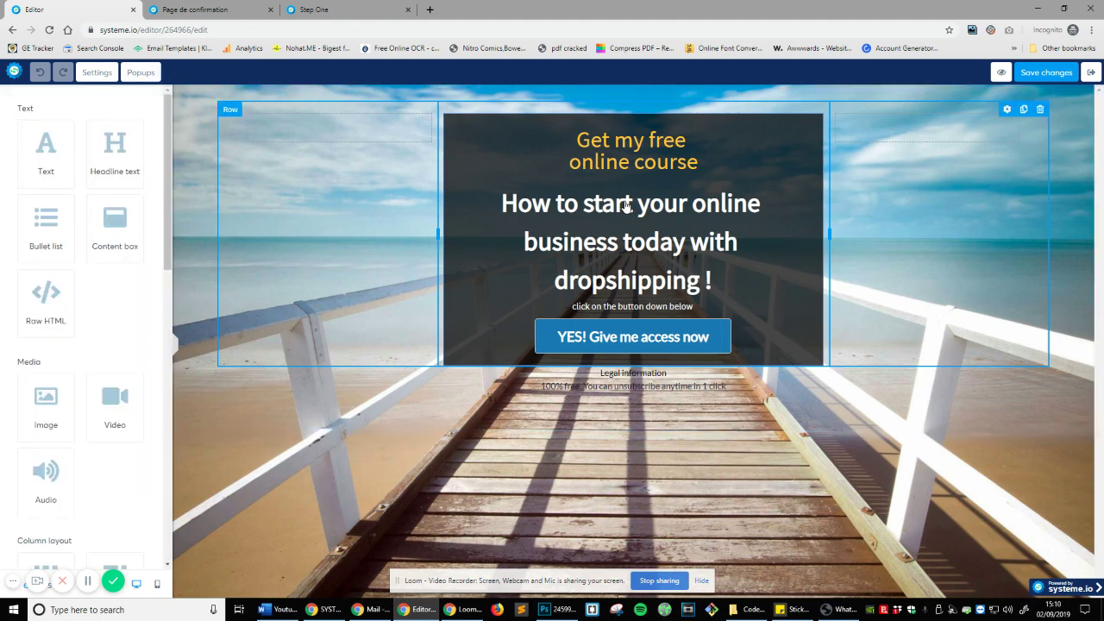
{"action": "left_click", "coordinate": [644, 219]}
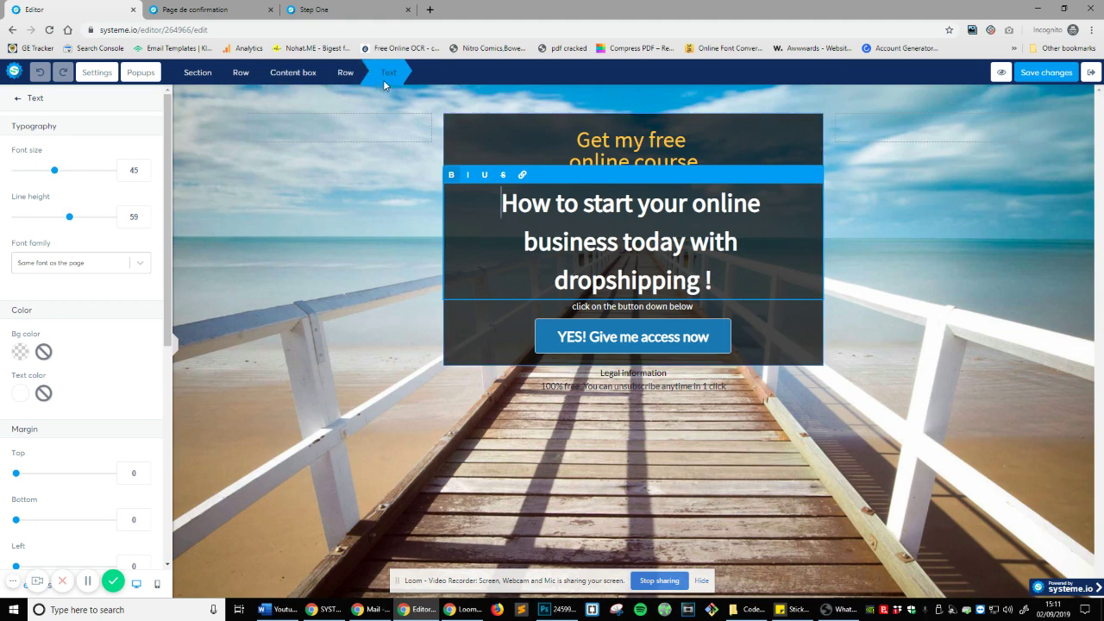
{"action": "left_click", "coordinate": [345, 73]}
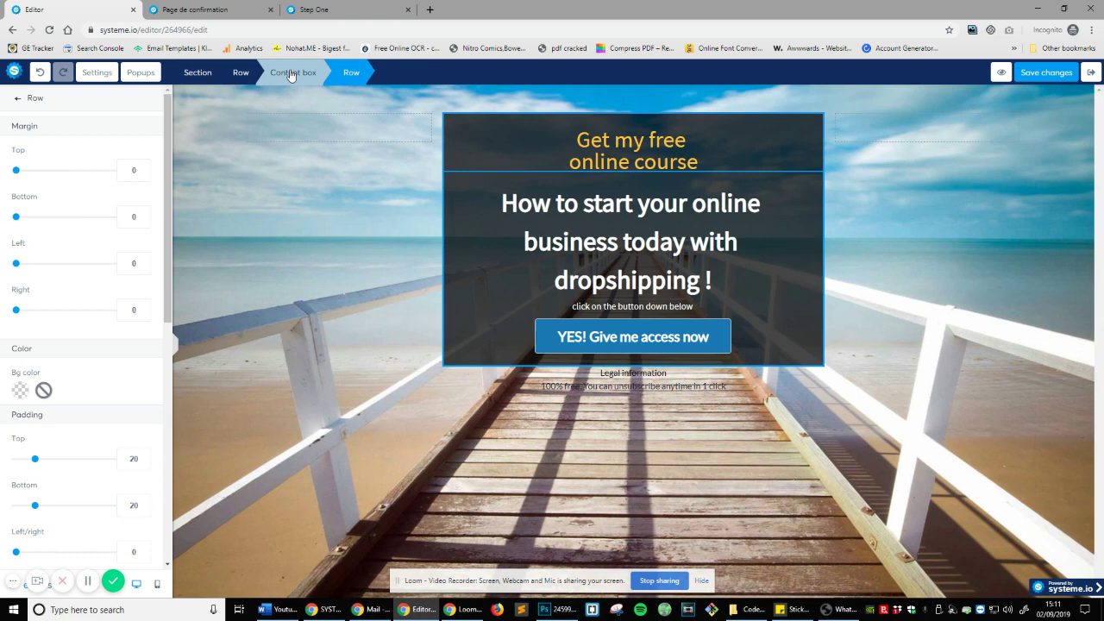
{"action": "left_click", "coordinate": [293, 72]}
{"action": "left_click", "coordinate": [241, 73]}
{"action": "key", "text": "Escape"}
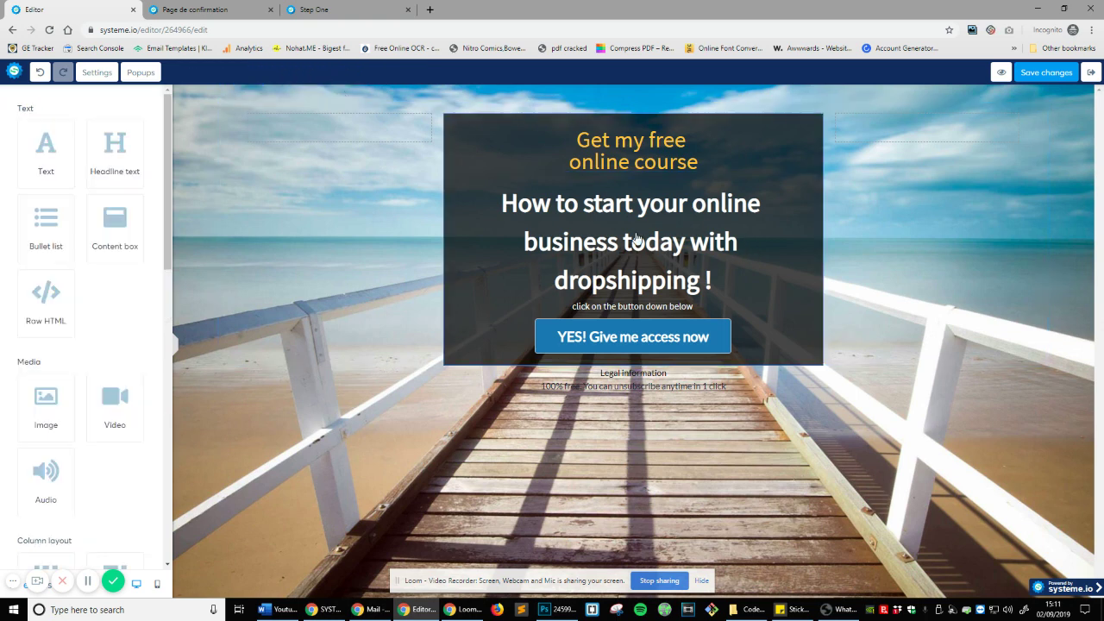
Replace the headline text with 'How To Sky Rocket Your Website Rankings In 7 Days!'.
{"action": "left_click", "coordinate": [737, 244]}
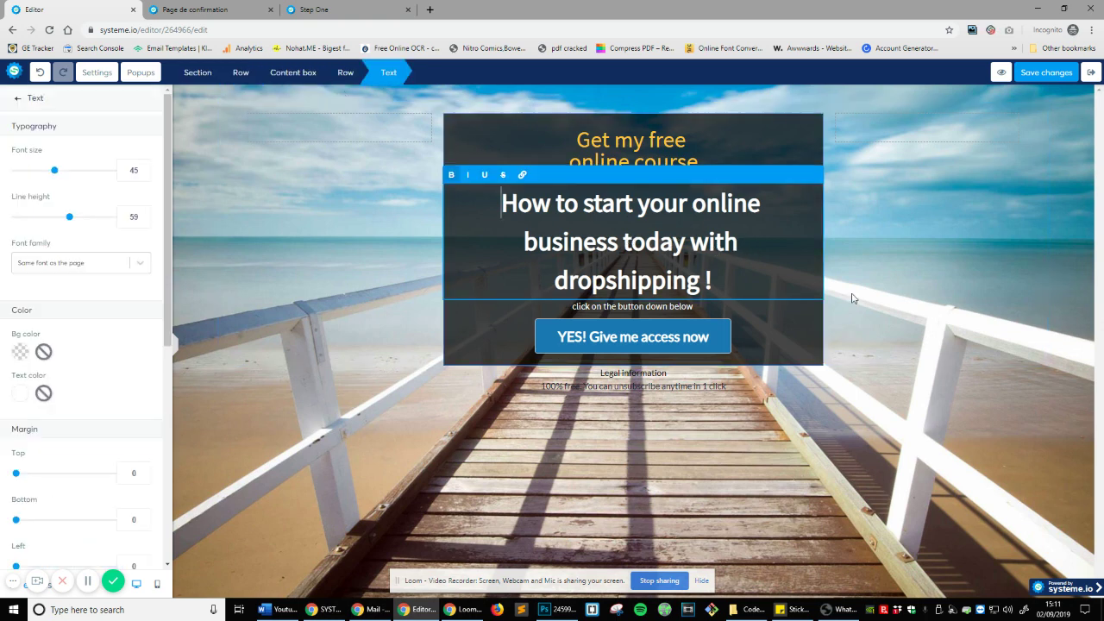
{"action": "triple_click", "coordinate": [601, 227]}
{"action": "left_click", "coordinate": [617, 245]}
{"action": "triple_click", "coordinate": [643, 215]}
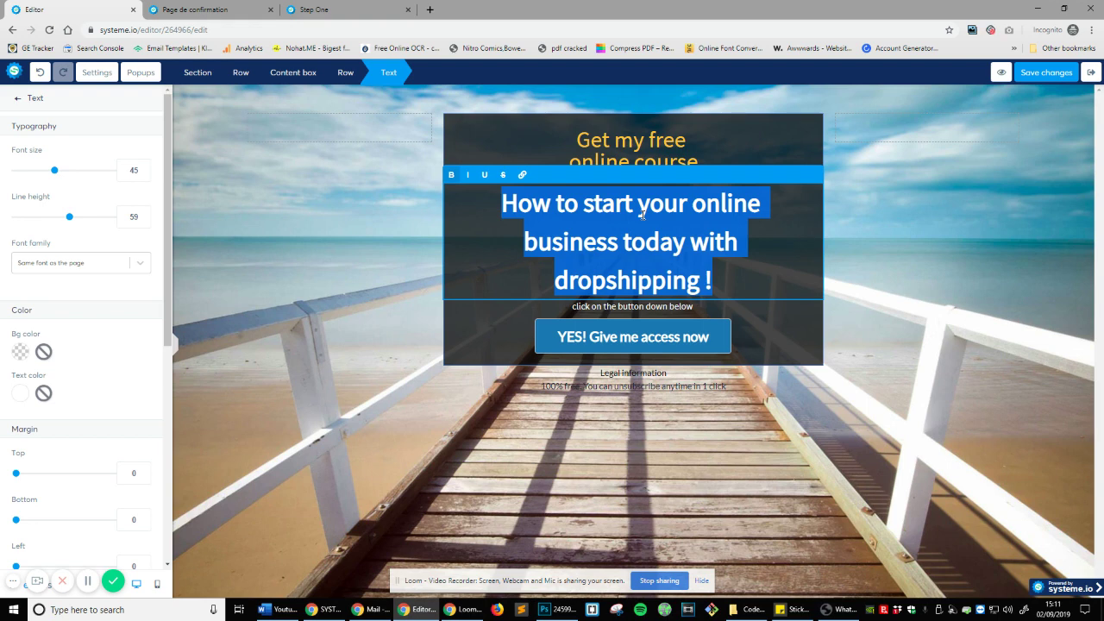
{"action": "type", "text": "HOW"}
{"action": "key", "text": "BackSpace"}
{"action": "key", "text": "BackSpace"}
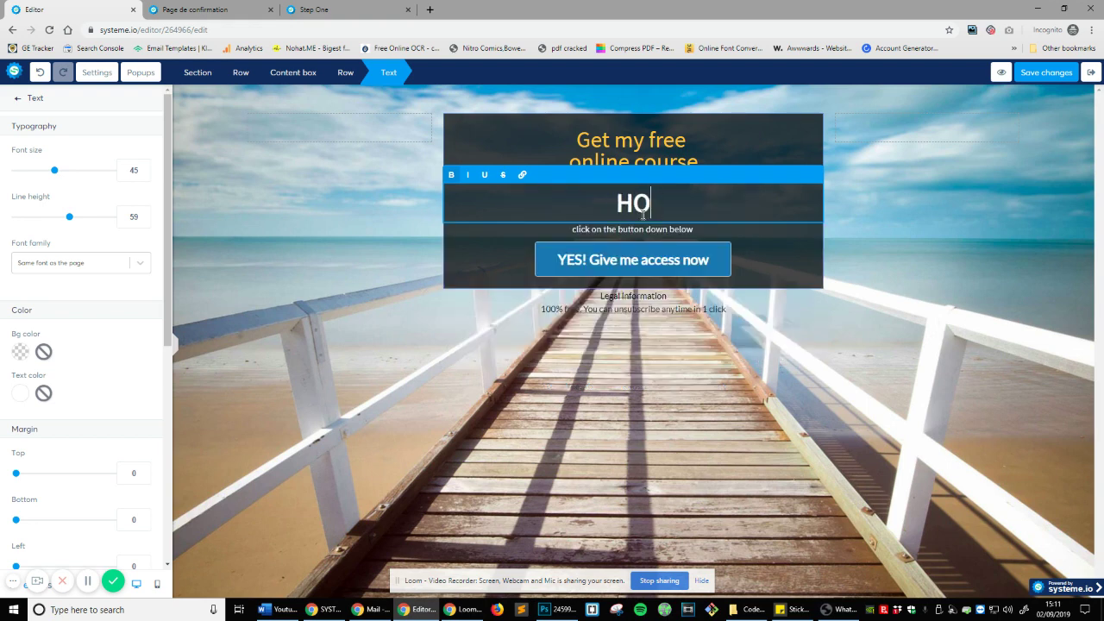
{"action": "type", "text": "ow To Sky"}
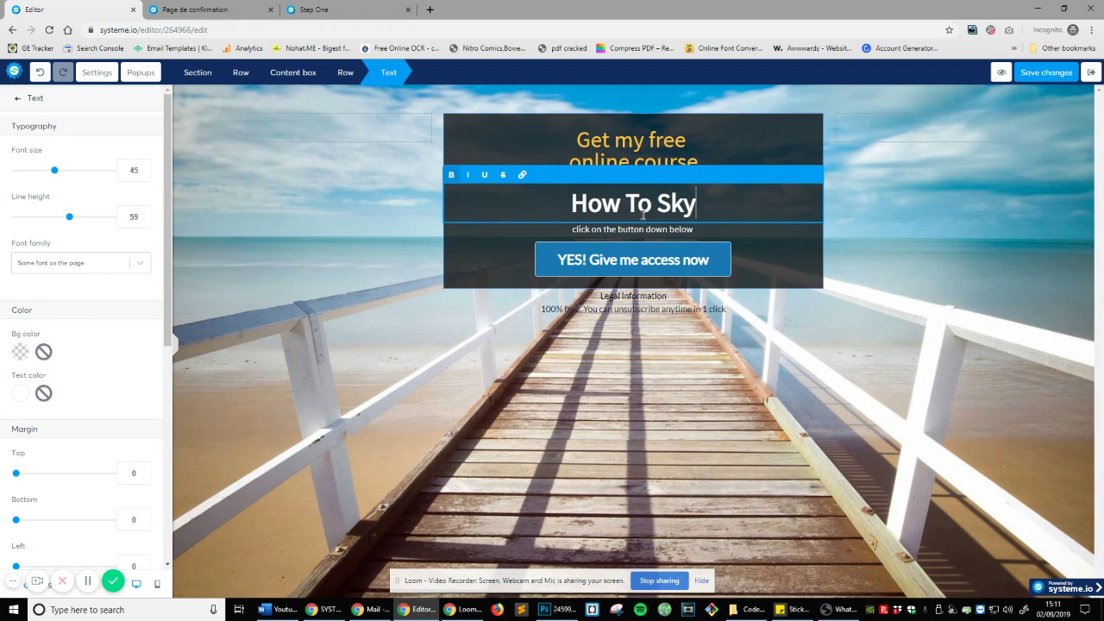
{"action": "type", "text": " Rocket Your"}
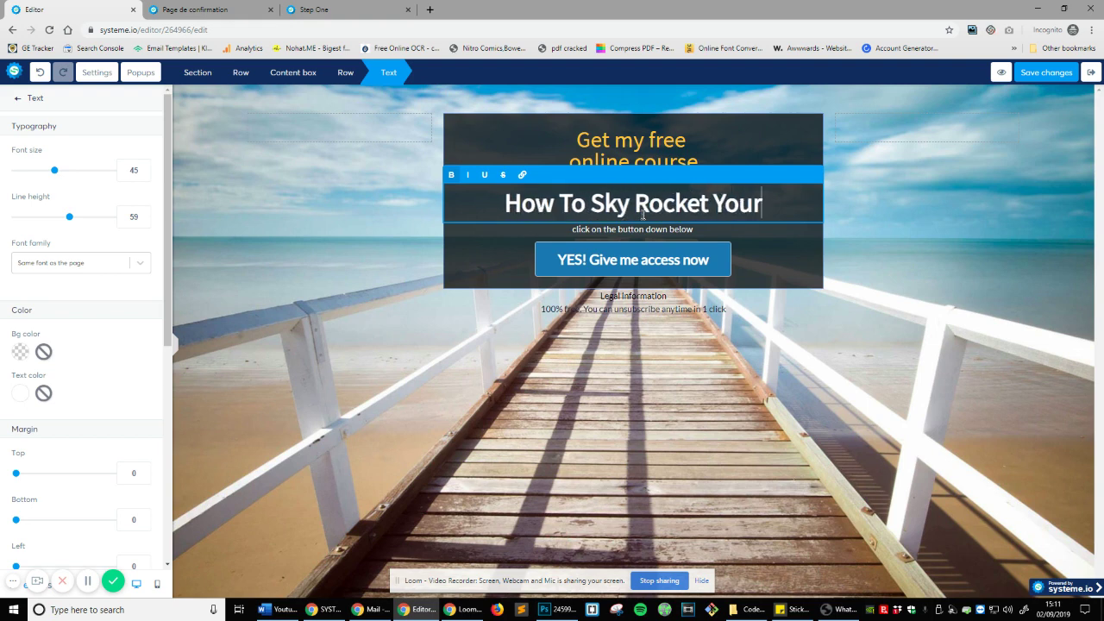
{"action": "type", "text": " Website "}
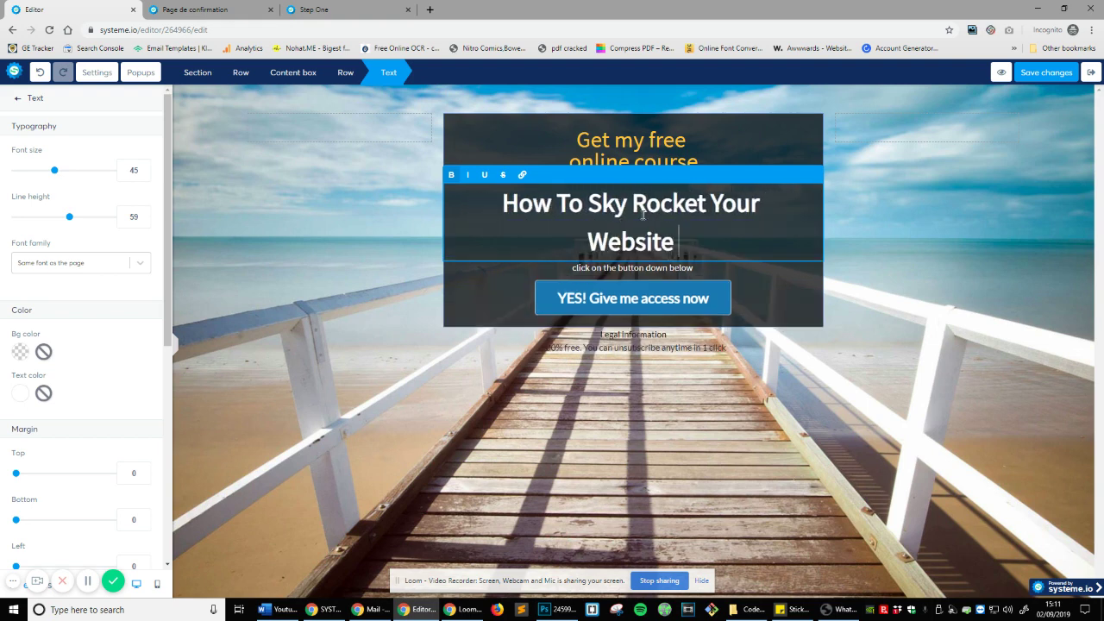
{"action": "type", "text": "Rankings IN"}
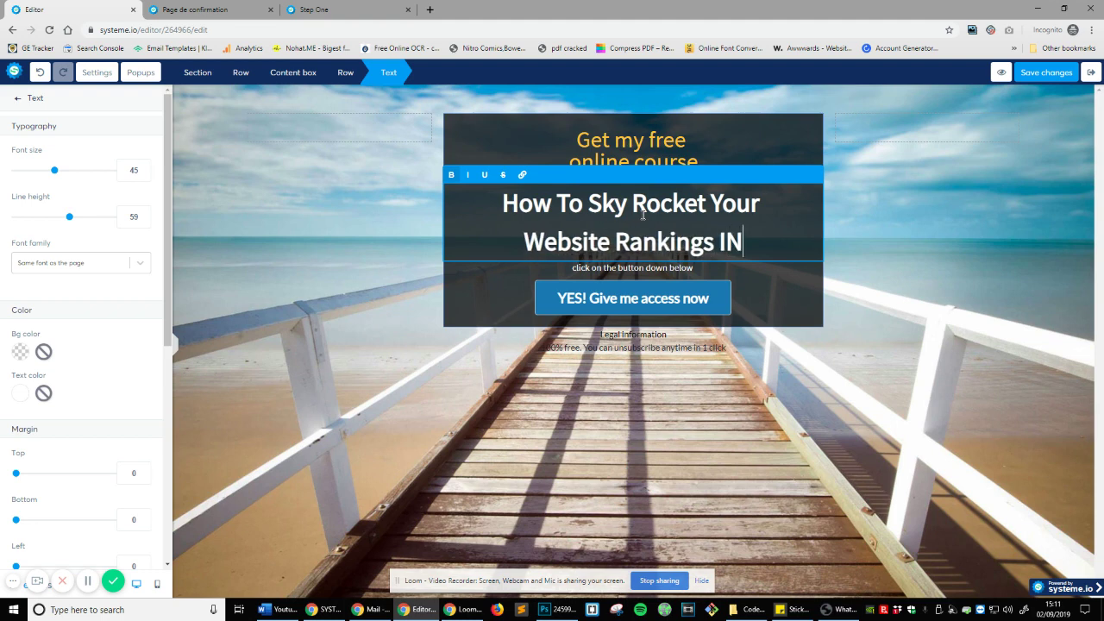
{"action": "key", "text": "BackSpace"}
{"action": "type", "text": "n "}
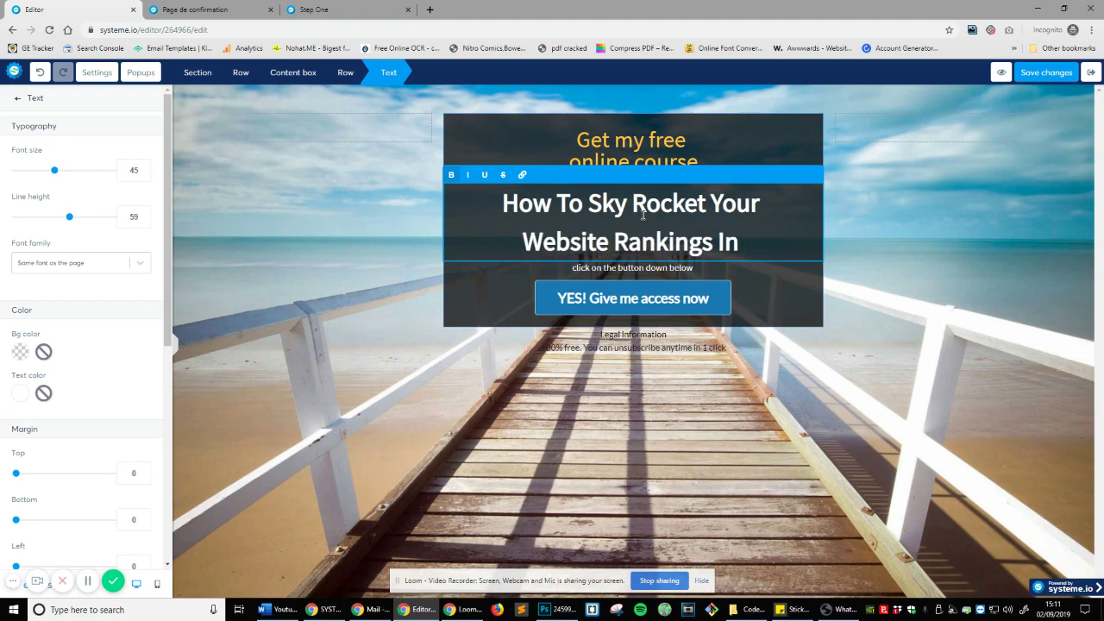
{"action": "type", "text": "7 Days!"}
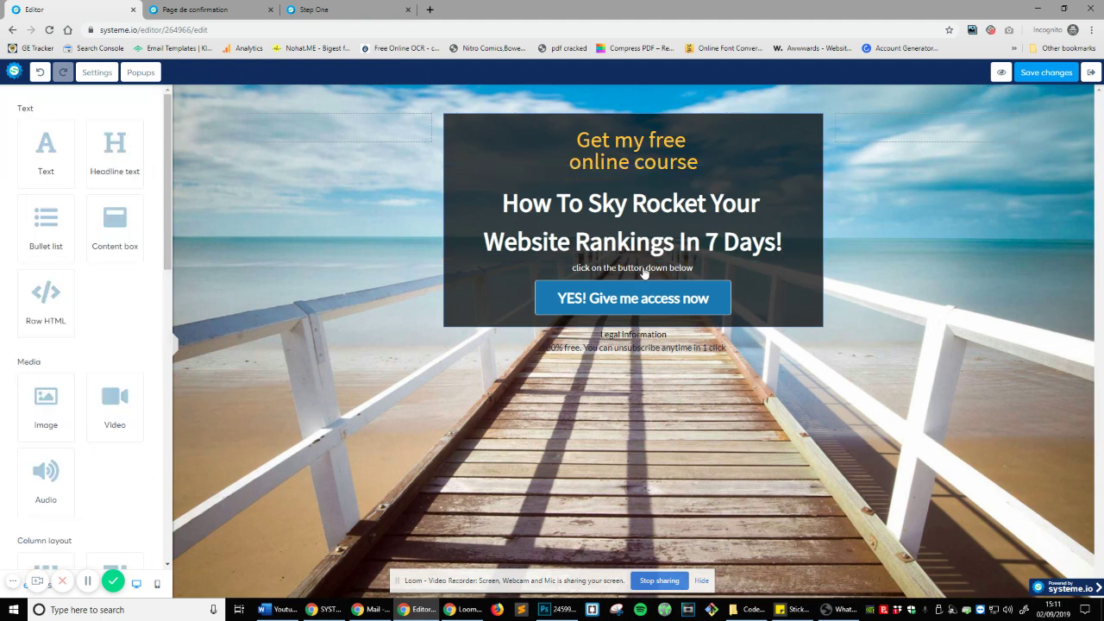
Replace the subtitle with 'Click the button below to download the free course.'.
{"action": "key", "text": "Escape"}
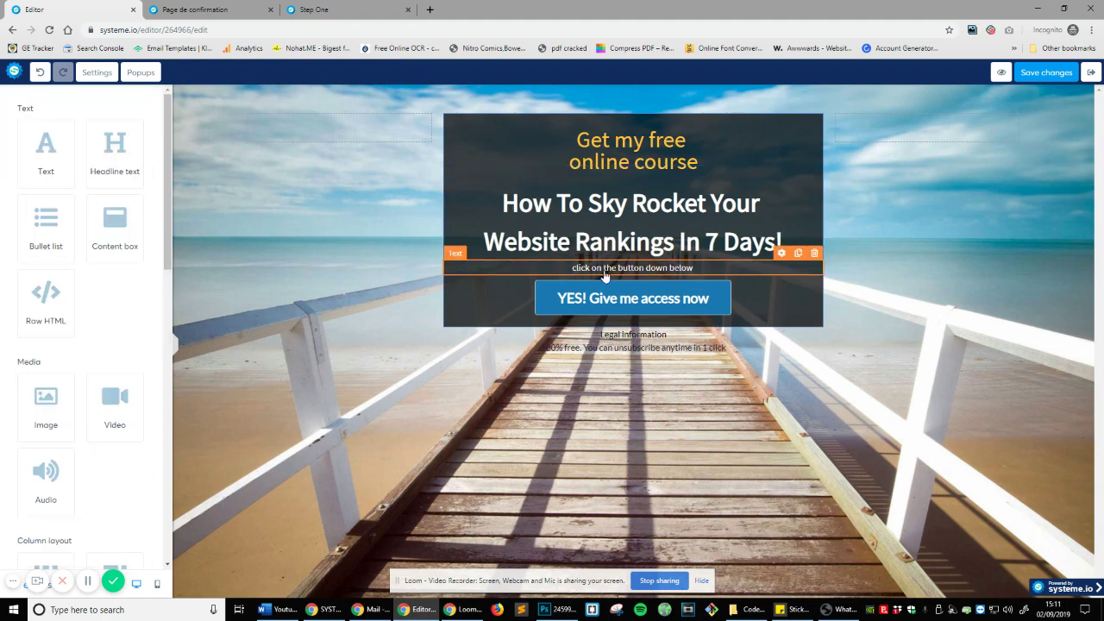
{"action": "left_click", "coordinate": [614, 269]}
{"action": "triple_click", "coordinate": [614, 269]}
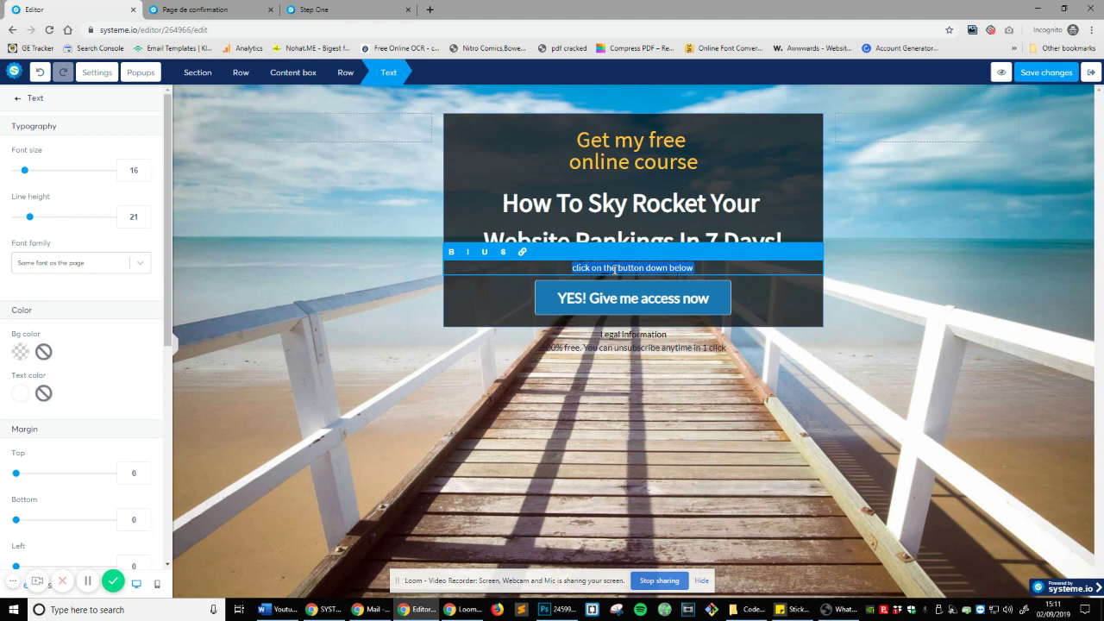
{"action": "type", "text": "Click the but"}
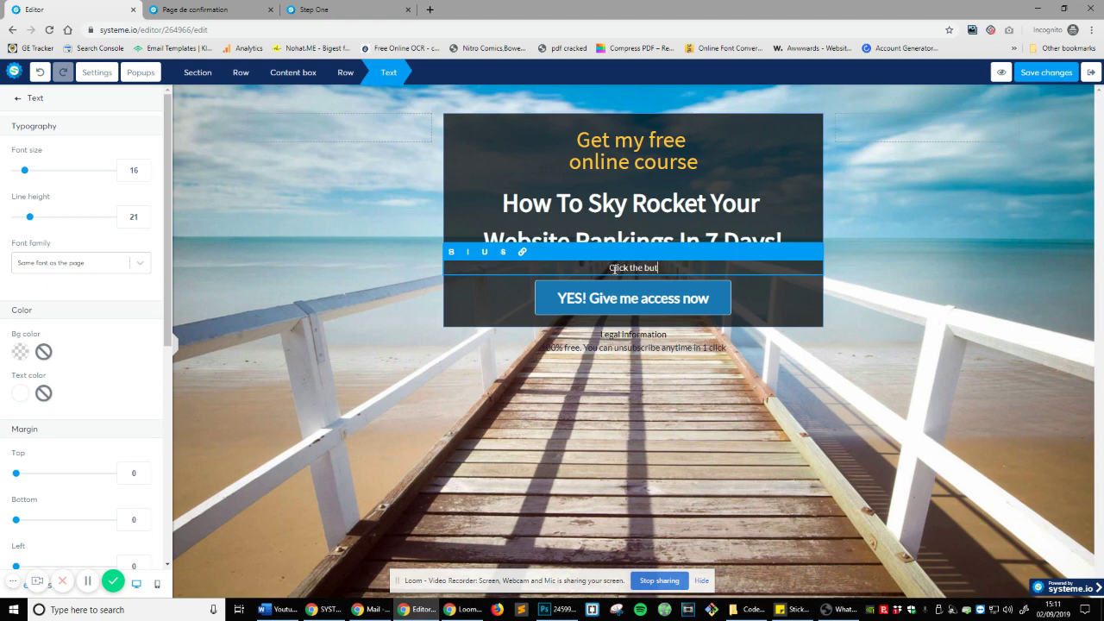
{"action": "type", "text": "ton below to download the"}
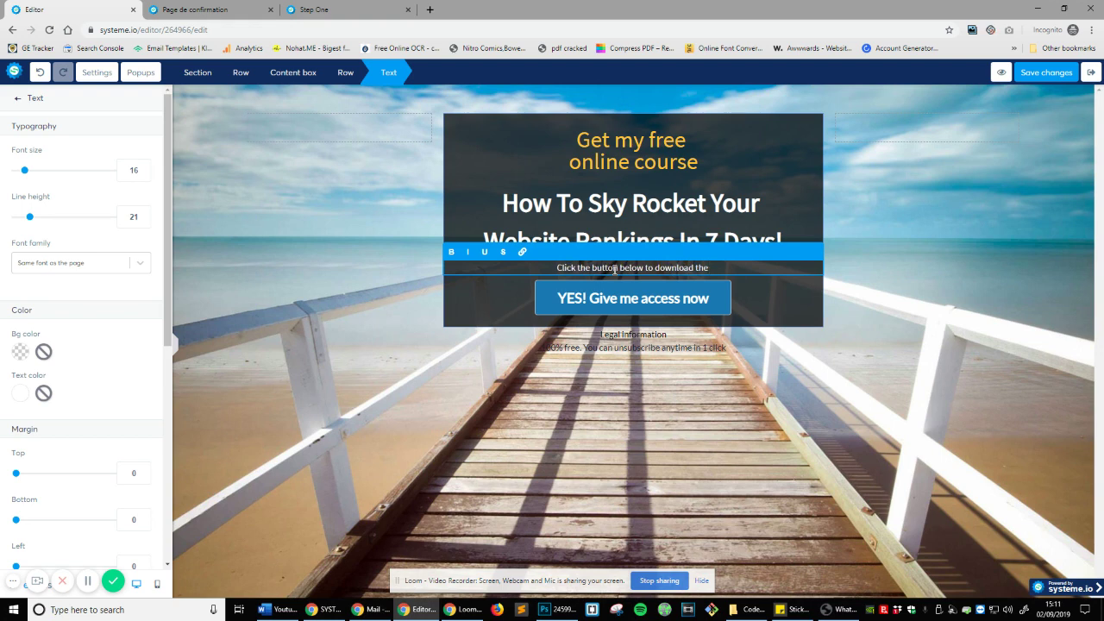
{"action": "type", "text": " free cour"}
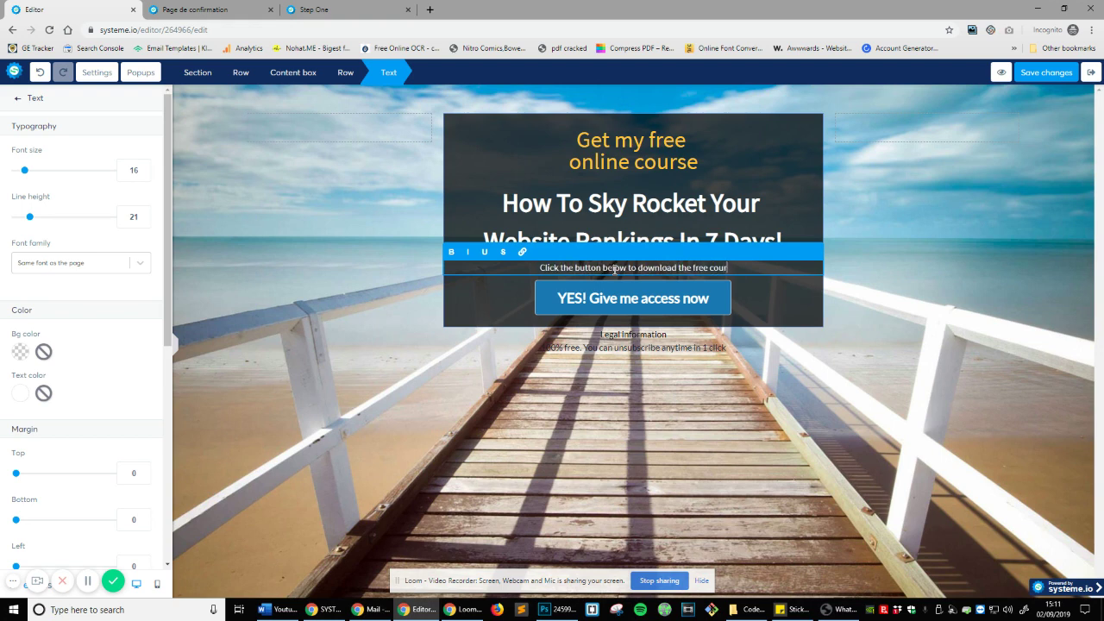
{"action": "type", "text": "se."}
{"action": "left_click", "coordinate": [645, 145]}
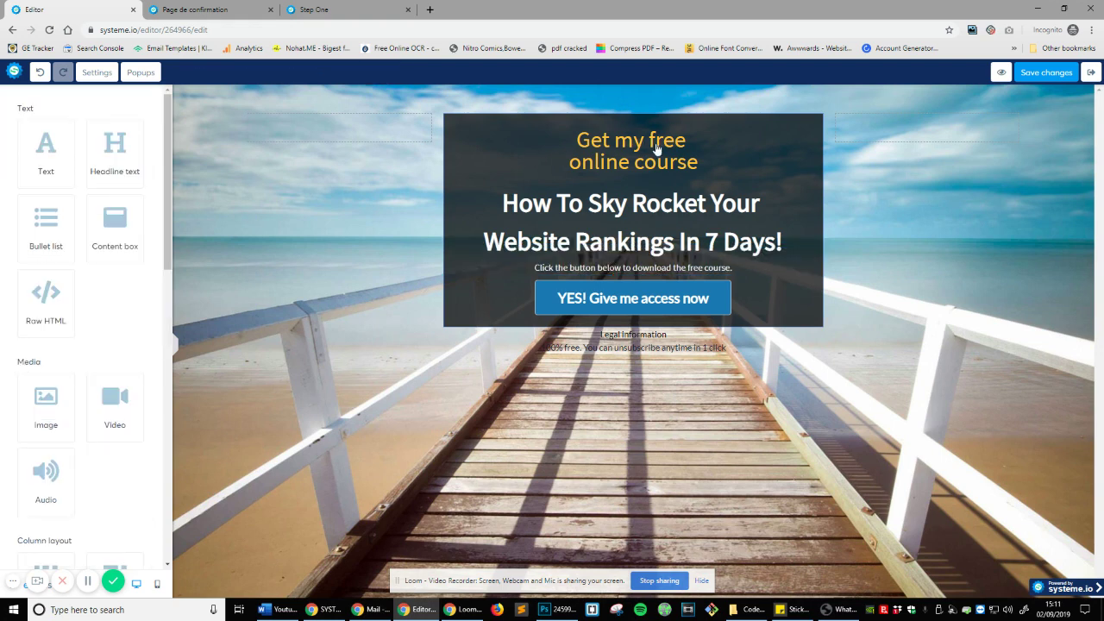
Join the orange headline onto one line and capitalise it as 'Get My Free Online Course'.
{"action": "left_click", "coordinate": [645, 145]}
{"action": "left_click", "coordinate": [566, 157]}
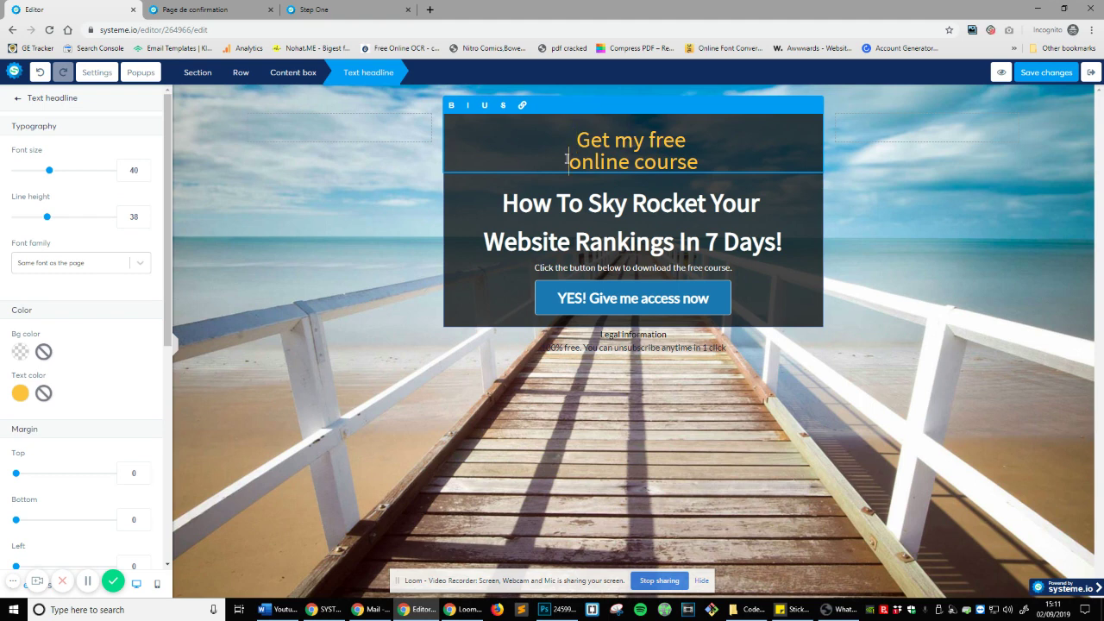
{"action": "key", "text": "BackSpace"}
{"action": "triple_click", "coordinate": [631, 135]}
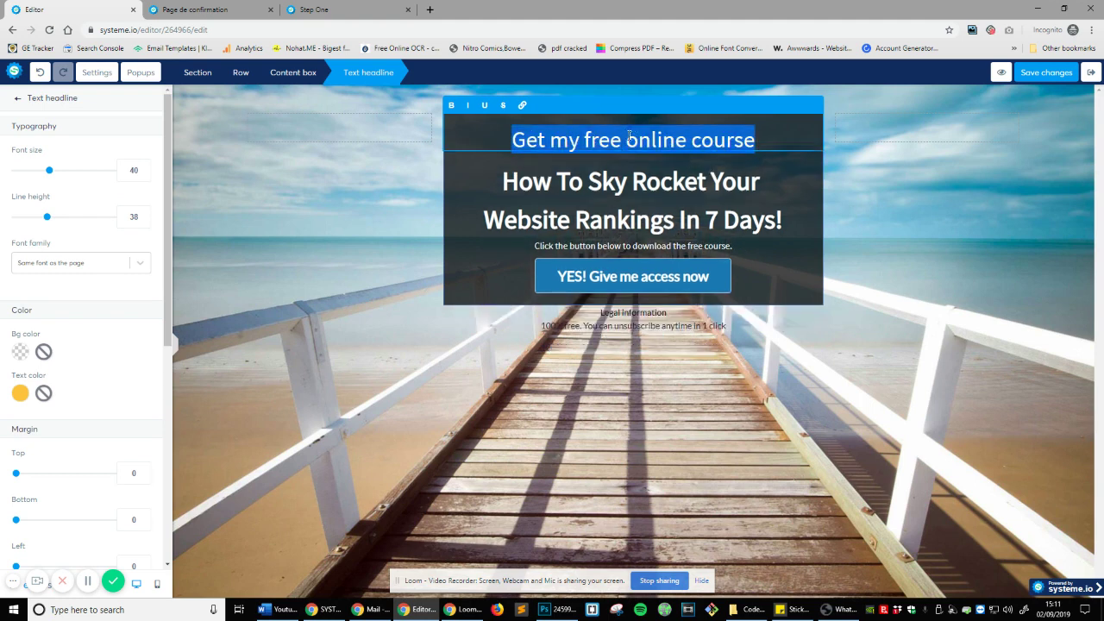
{"action": "left_click", "coordinate": [563, 140]}
{"action": "key", "text": "BackSpace"}
{"action": "type", "text": "M"}
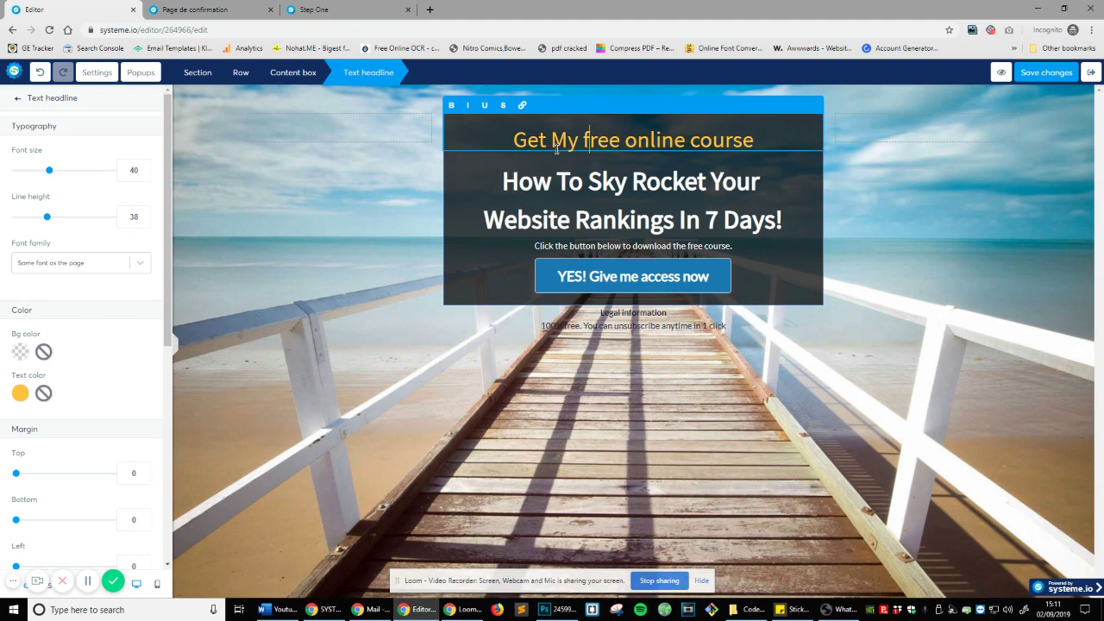
{"action": "key", "text": "BackSpace"}
{"action": "type", "text": "F"}
{"action": "key", "text": "BackSpace"}
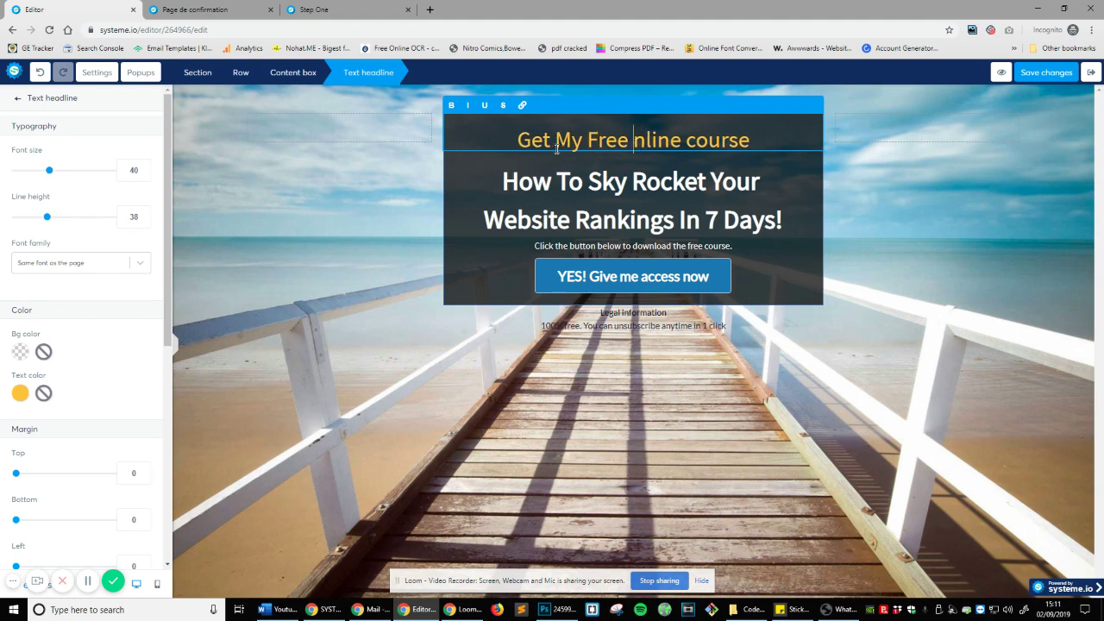
{"action": "type", "text": "O"}
{"action": "key", "text": "Right"}
{"action": "type", "text": "C"}
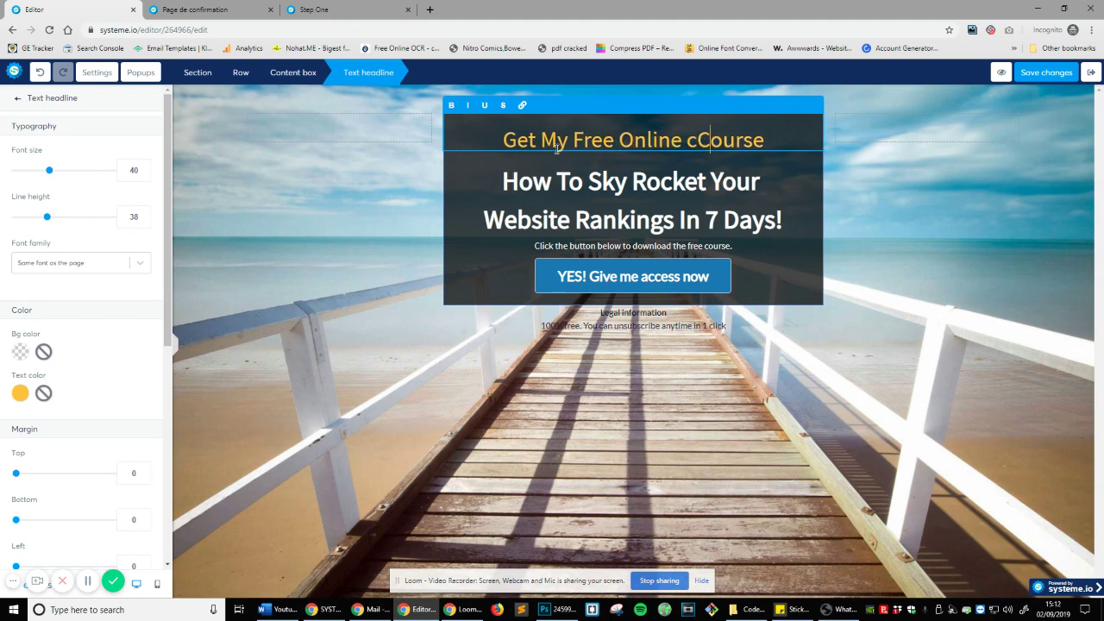
{"action": "key", "text": "Left"}
{"action": "key", "text": "BackSpace"}
Enlarge the headline font size from 40 to 50.
{"action": "left_click", "coordinate": [590, 142]}
{"action": "triple_click", "coordinate": [591, 144]}
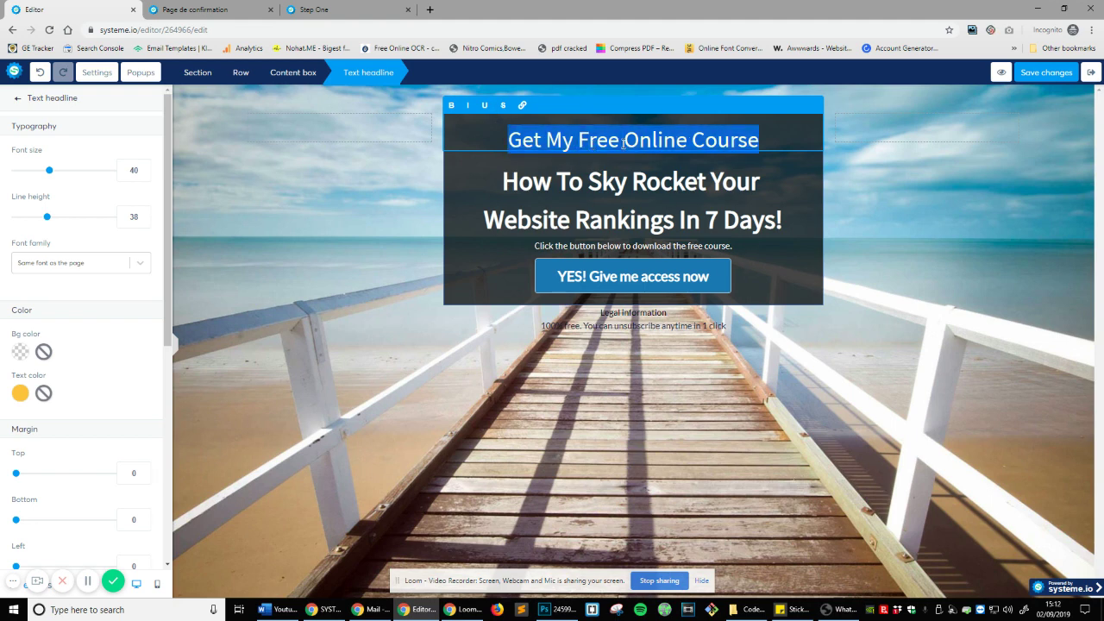
{"action": "left_click_drag", "start_coordinate": [51, 176], "coordinate": [60, 176]}
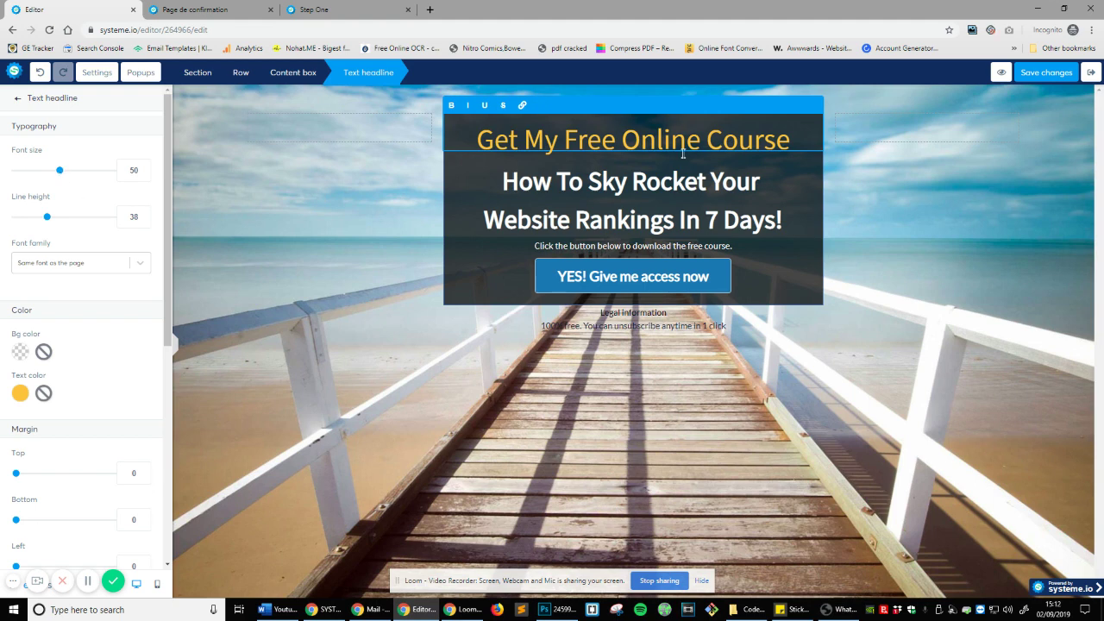
{"action": "triple_click", "coordinate": [547, 143]}
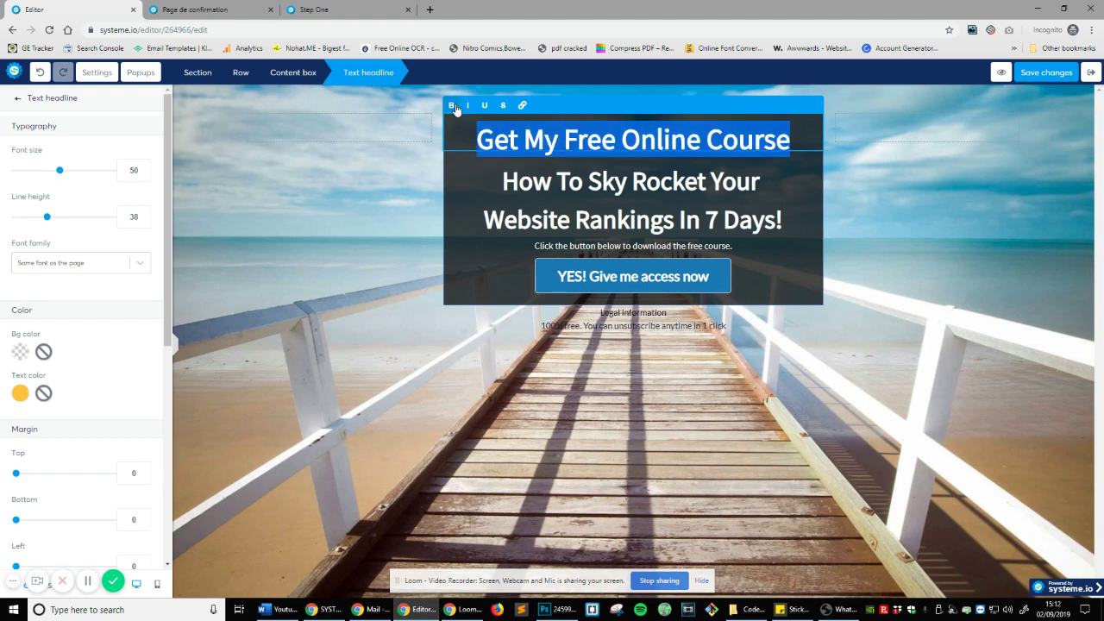
{"action": "key", "text": "Escape"}
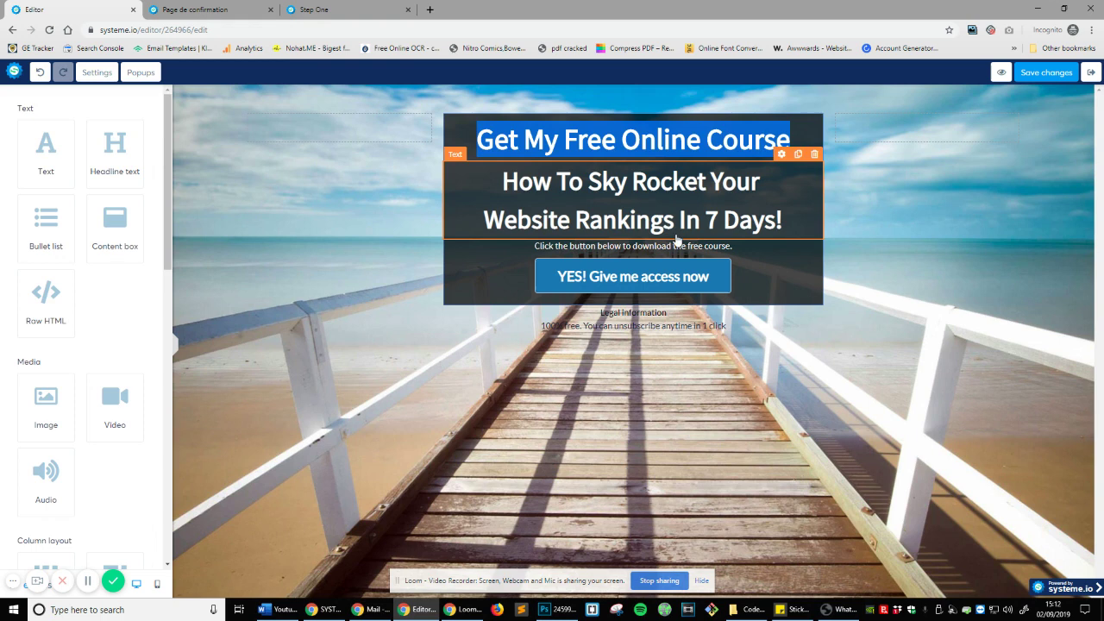
Set the access button's action to Show popup with Popup №1 and margins Top 29, Bottom 11.
{"action": "left_click", "coordinate": [719, 284]}
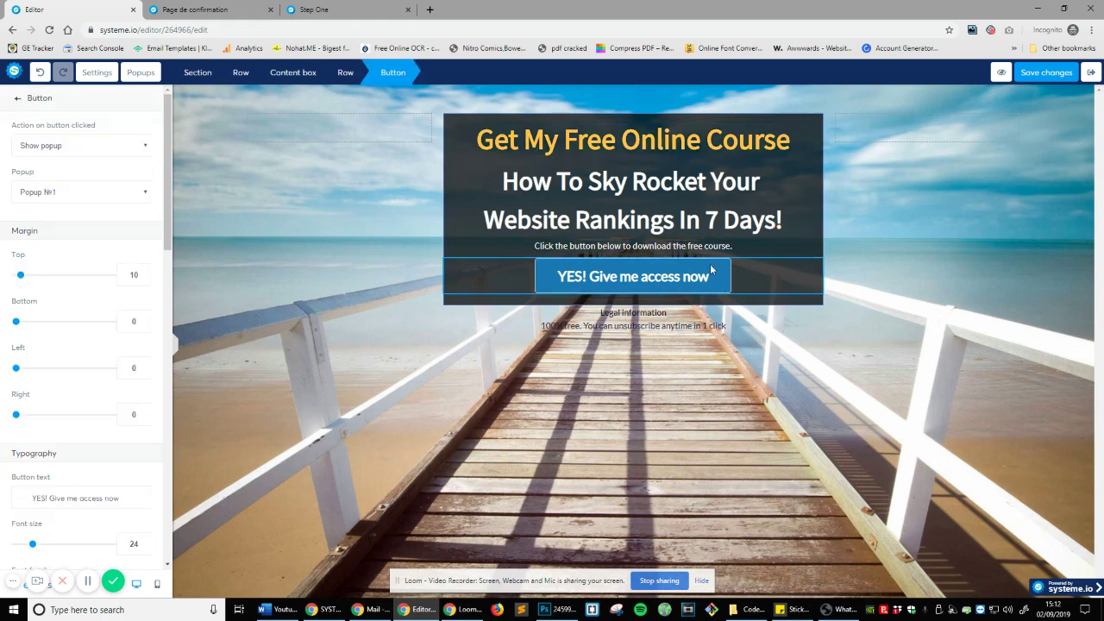
{"action": "key", "text": "Escape"}
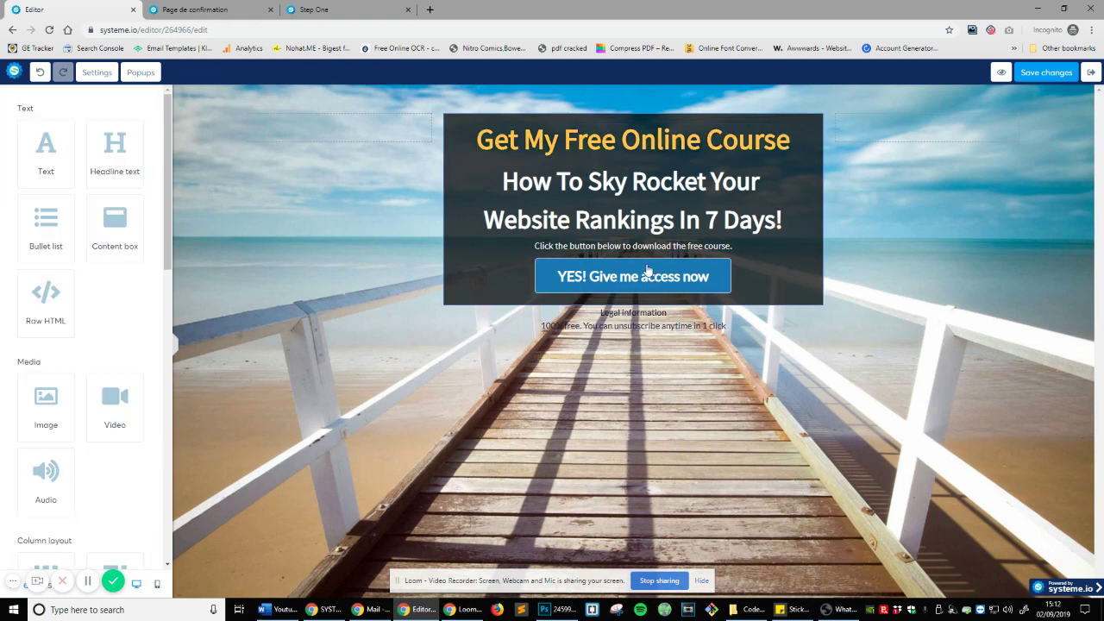
{"action": "left_click", "coordinate": [459, 271]}
{"action": "left_click", "coordinate": [103, 152]}
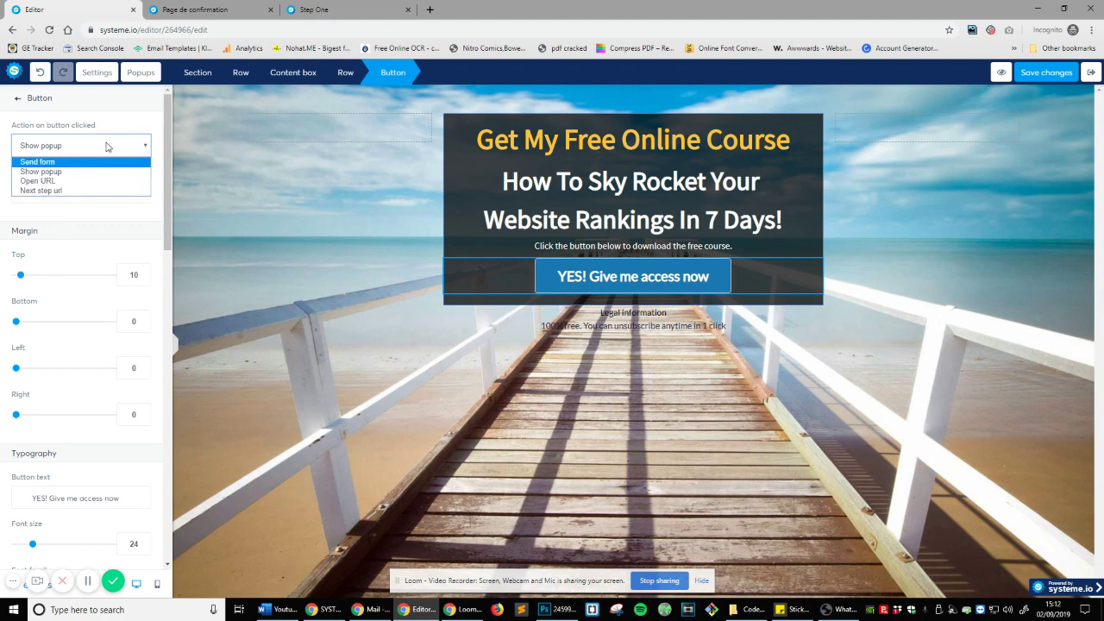
{"action": "left_click", "coordinate": [56, 173]}
{"action": "left_click", "coordinate": [70, 192]}
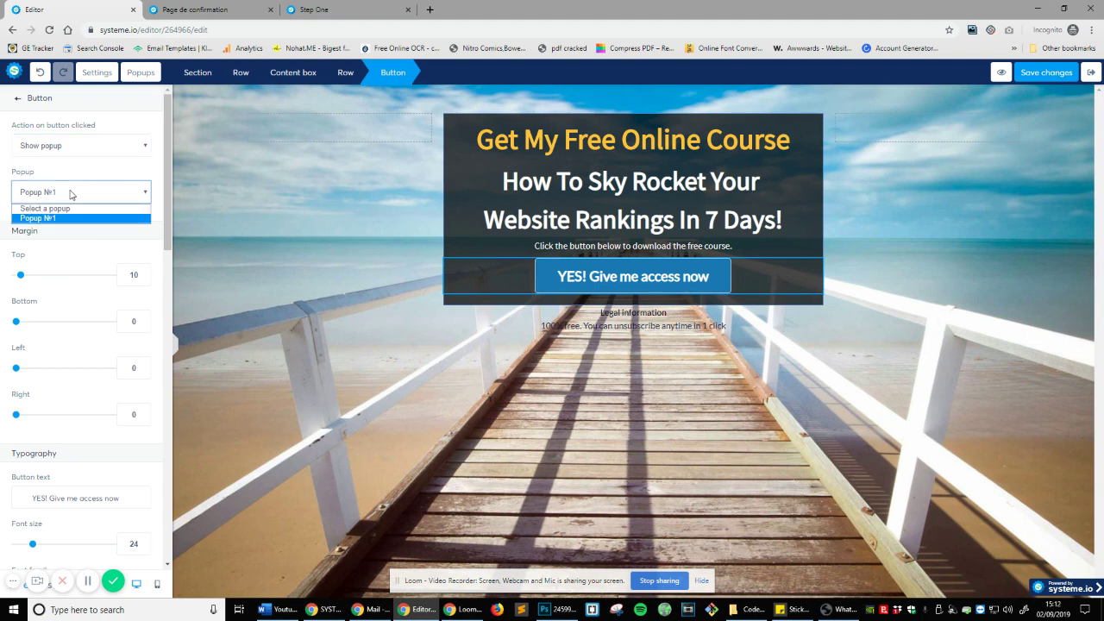
{"action": "left_click", "coordinate": [73, 193]}
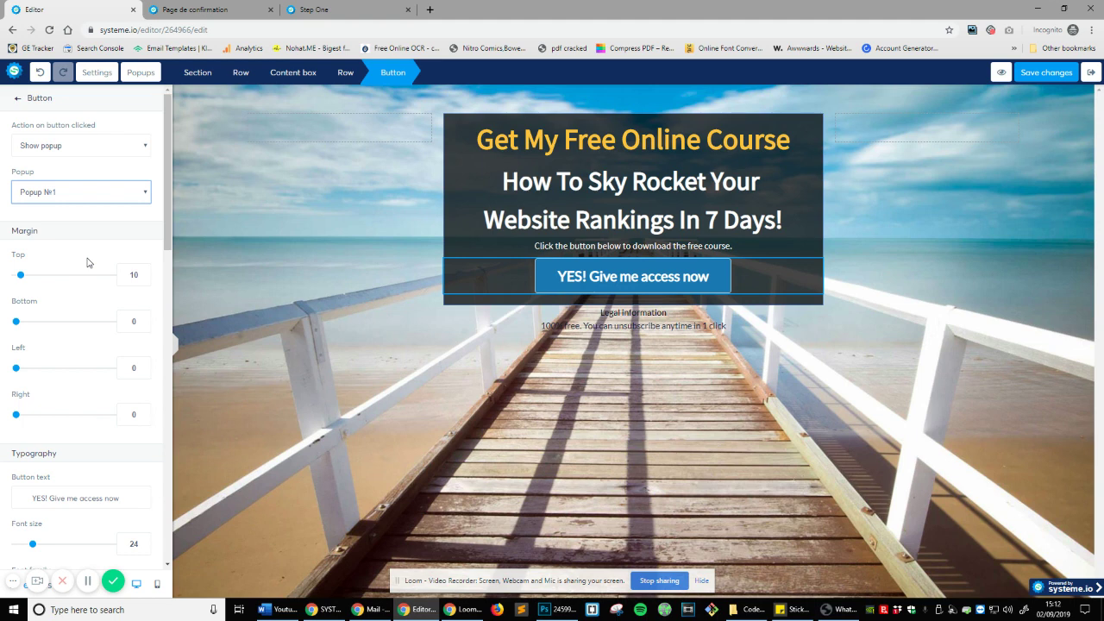
{"action": "mouse_move", "coordinate": [20, 275]}
{"action": "left_mouse_down"}
{"action": "mouse_move", "coordinate": [46, 277]}
{"action": "mouse_move", "coordinate": [30, 276]}
{"action": "left_mouse_up"}
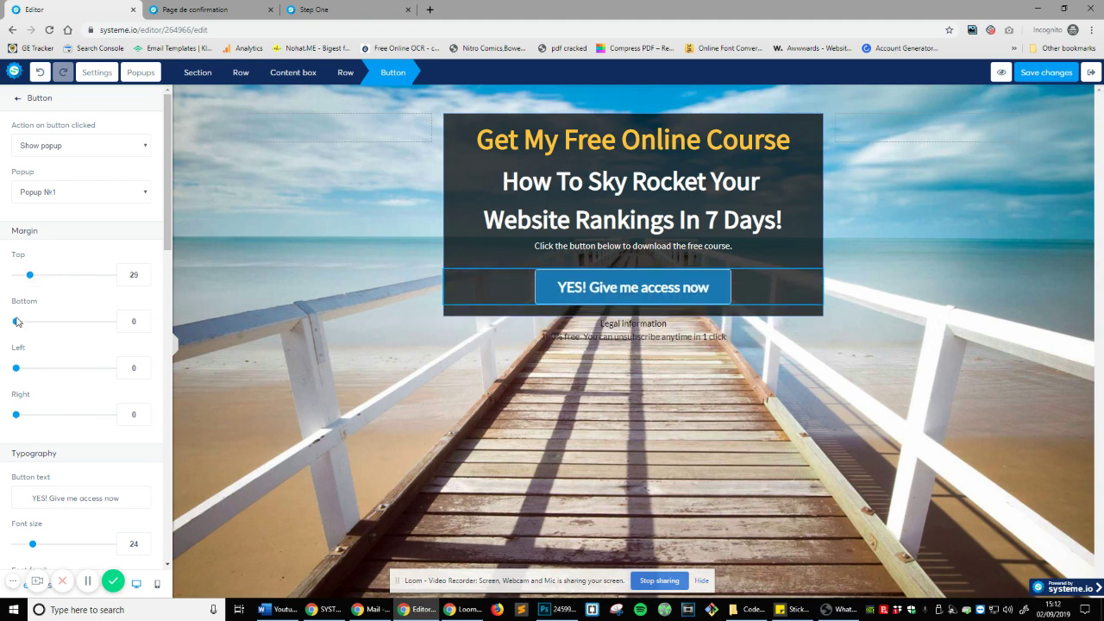
{"action": "left_click_drag", "start_coordinate": [16, 321], "coordinate": [22, 322]}
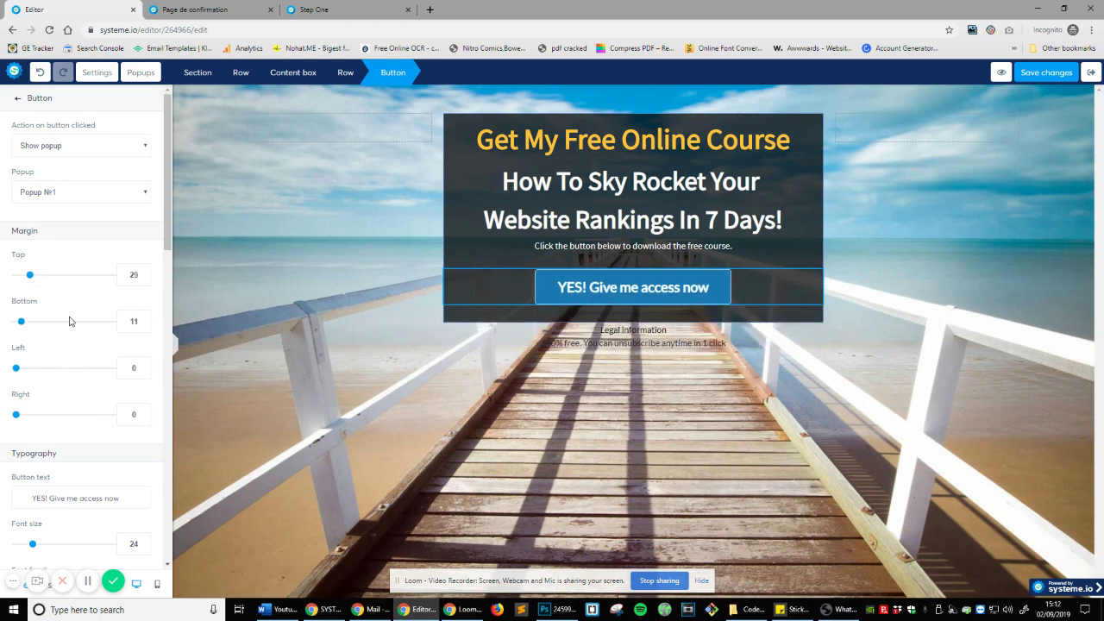
Retype the final 'w' of the 'YES! Give me access now' button label.
{"action": "scroll", "coordinate": [70, 321], "scroll_direction": "down", "scroll_amount": 1}
{"action": "scroll", "coordinate": [70, 321], "scroll_direction": "down", "scroll_amount": 2}
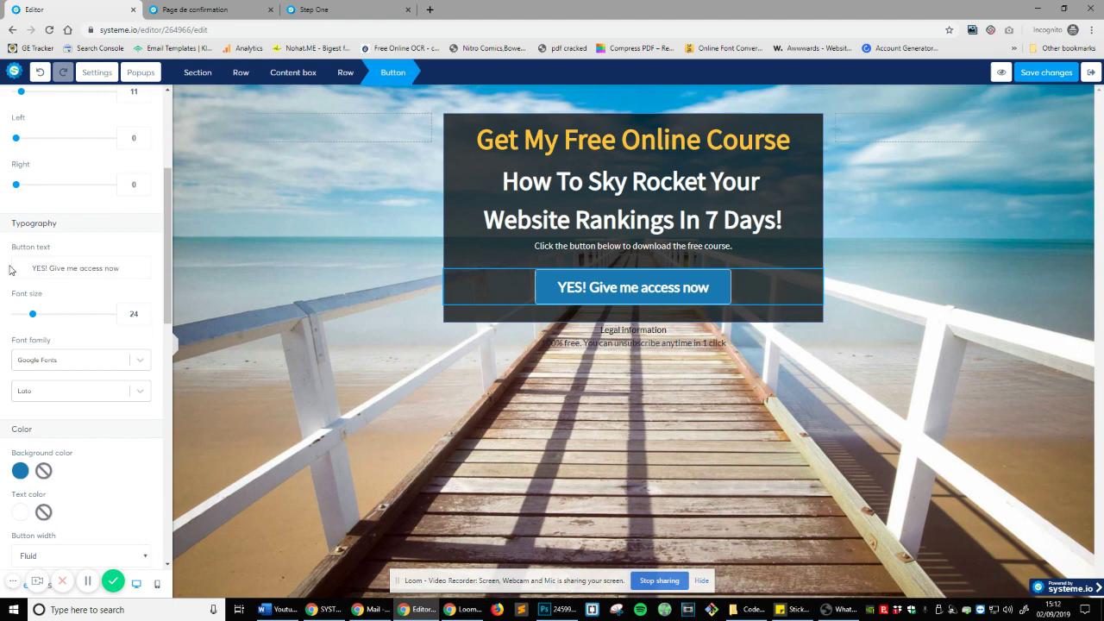
{"action": "triple_click", "coordinate": [66, 266]}
{"action": "left_click", "coordinate": [57, 267]}
{"action": "left_click", "coordinate": [132, 270]}
{"action": "key", "text": "BackSpace"}
{"action": "type", "text": "w"}
Switch the button width between spanning the content box and fitting its text.
{"action": "scroll", "coordinate": [72, 331], "scroll_direction": "down", "scroll_amount": 2}
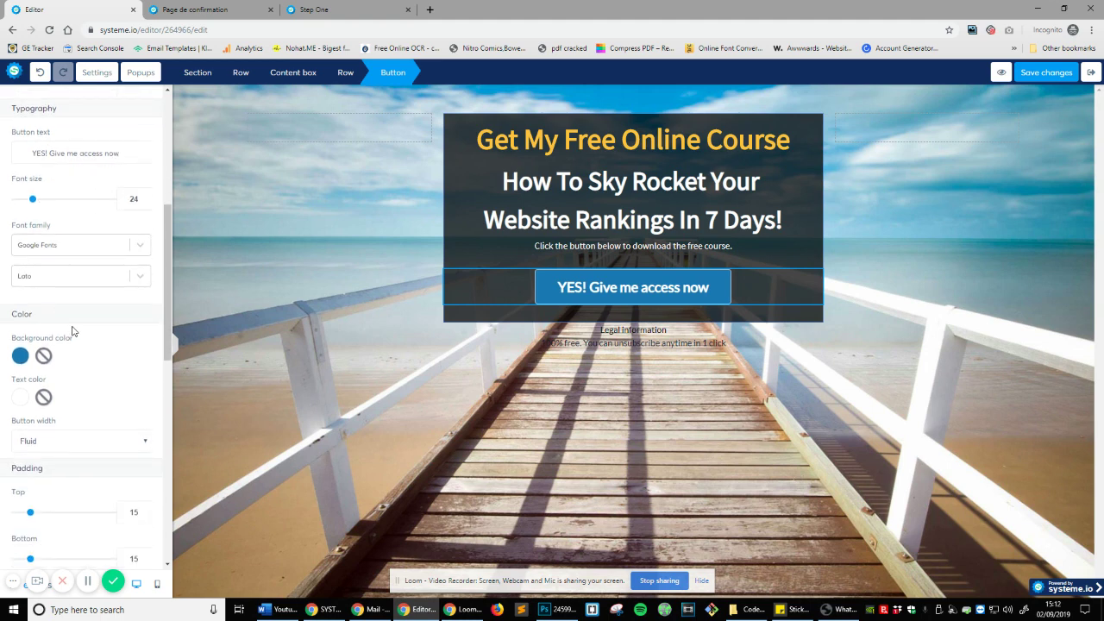
{"action": "scroll", "coordinate": [73, 331], "scroll_direction": "down", "scroll_amount": 2}
{"action": "left_click", "coordinate": [72, 326]}
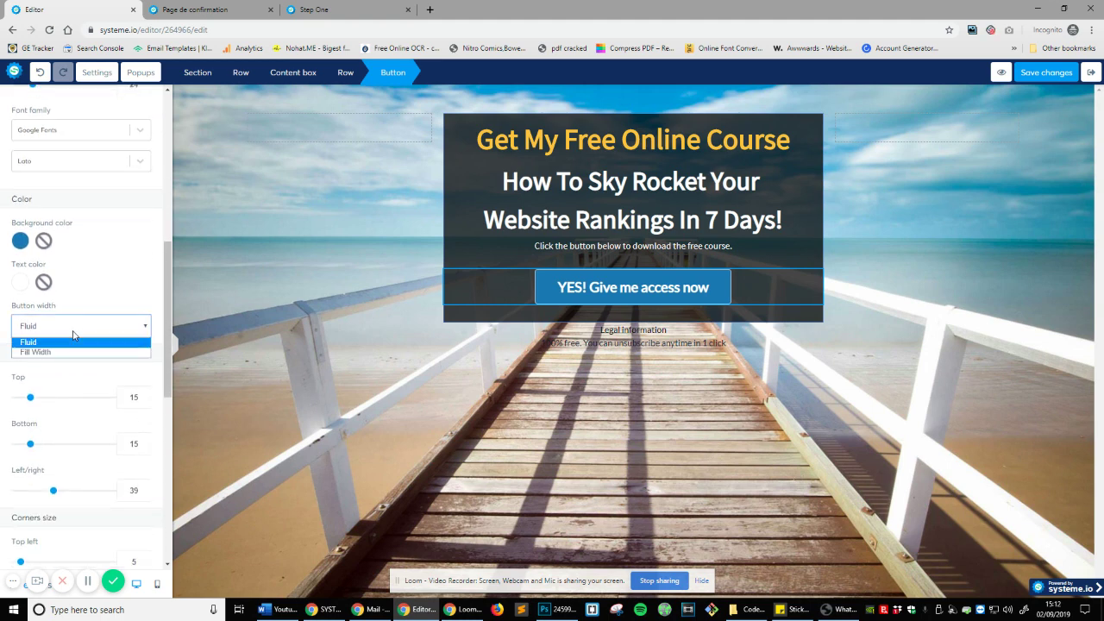
{"action": "left_click", "coordinate": [63, 351]}
{"action": "left_click", "coordinate": [75, 327]}
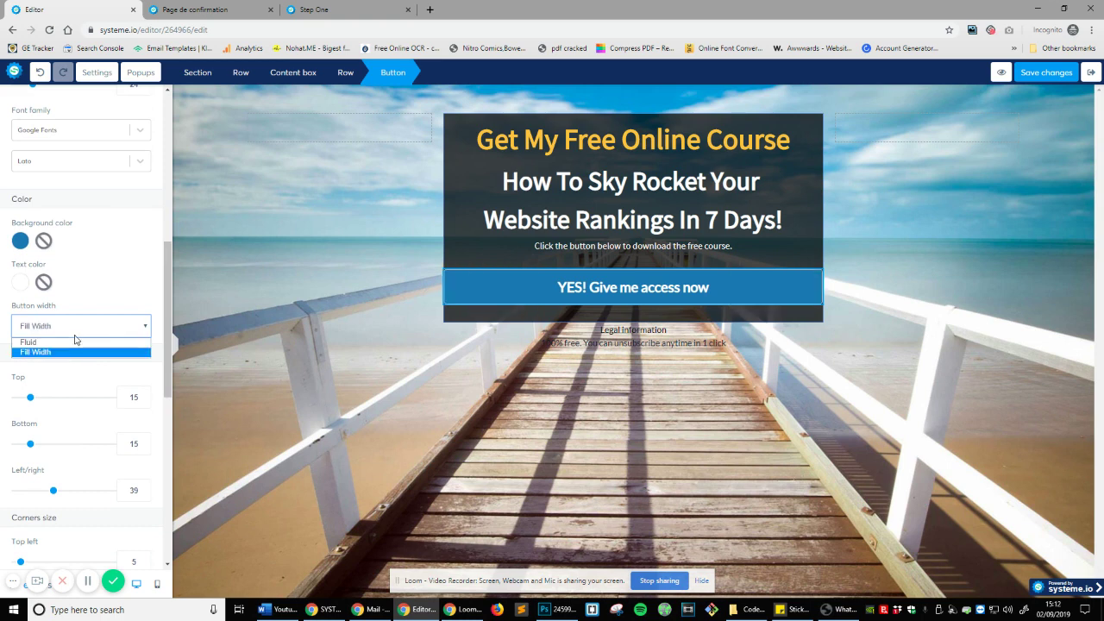
{"action": "left_click", "coordinate": [72, 343]}
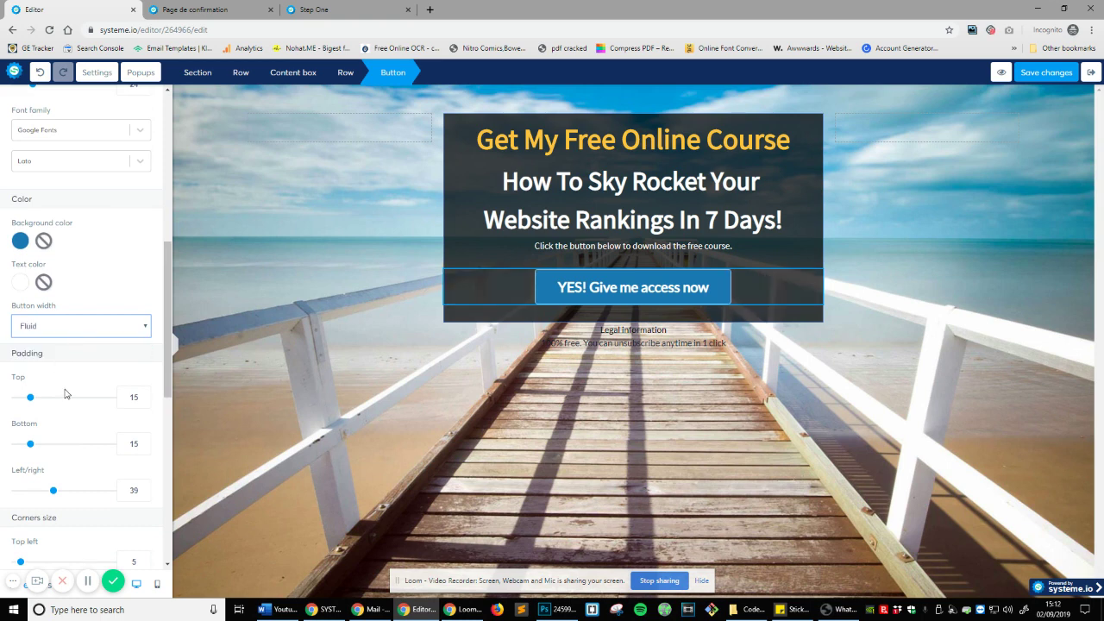
Round the button's corners to a radius of 5.
{"action": "scroll", "coordinate": [65, 394], "scroll_direction": "down", "scroll_amount": 2}
{"action": "scroll", "coordinate": [78, 335], "scroll_direction": "down", "scroll_amount": 3}
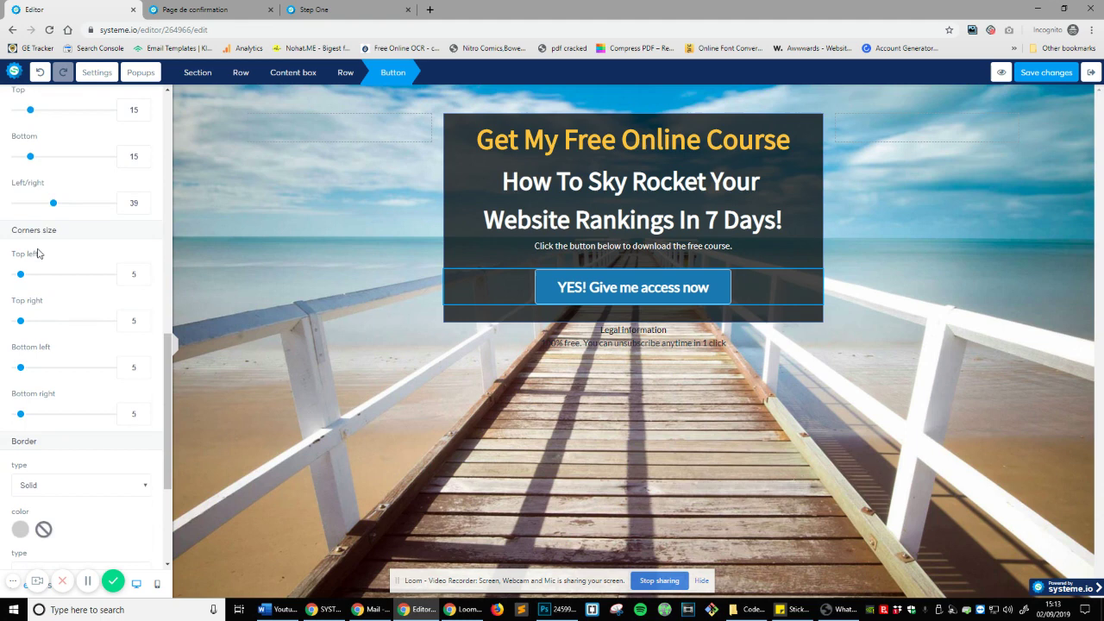
{"action": "scroll", "coordinate": [38, 253], "scroll_direction": "up", "scroll_amount": 2}
{"action": "scroll", "coordinate": [54, 288], "scroll_direction": "down", "scroll_amount": 3}
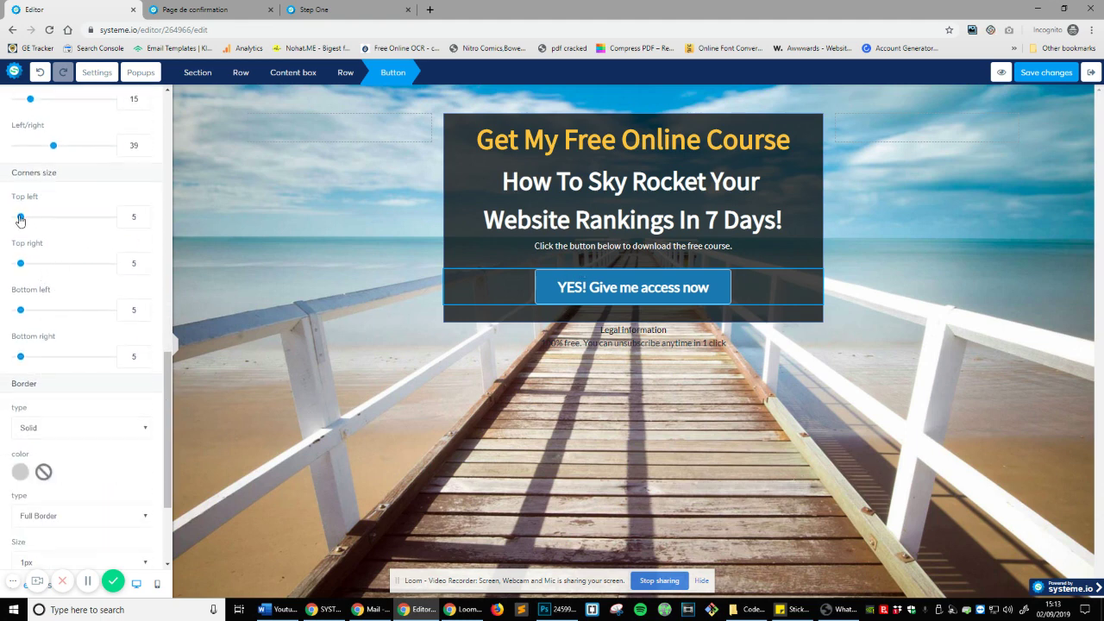
{"action": "mouse_move", "coordinate": [20, 216]}
{"action": "left_mouse_down"}
{"action": "mouse_move", "coordinate": [47, 222]}
{"action": "mouse_move", "coordinate": [36, 221]}
{"action": "left_mouse_up"}
{"action": "type", "text": "5"}
{"action": "scroll", "coordinate": [109, 274], "scroll_direction": "down", "scroll_amount": 1}
{"action": "scroll", "coordinate": [109, 274], "scroll_direction": "down", "scroll_amount": 2}
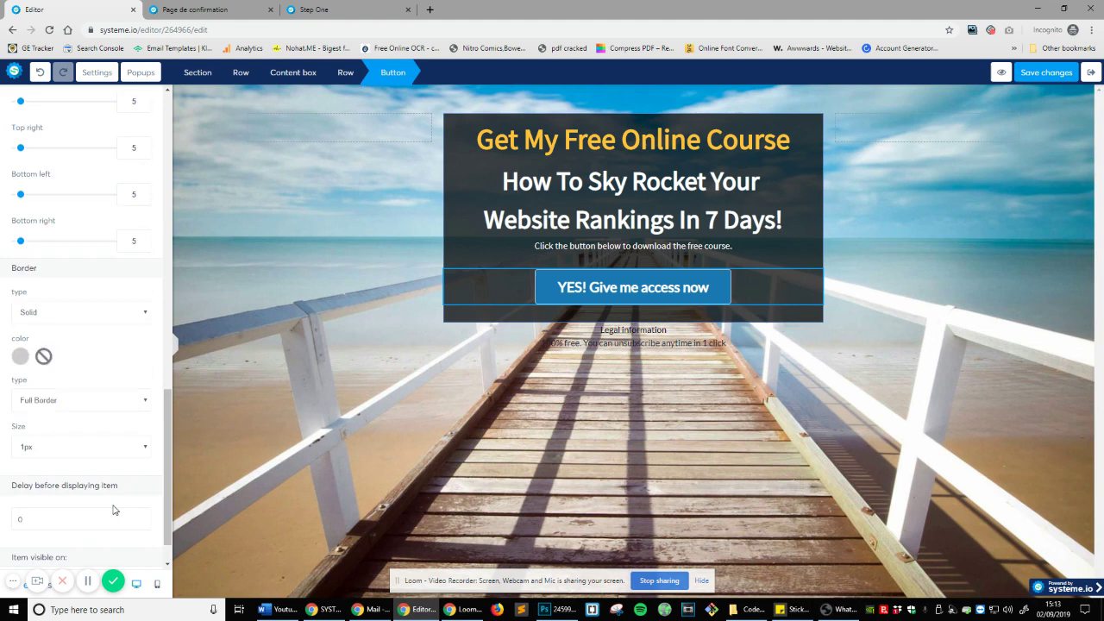
{"action": "scroll", "coordinate": [115, 509], "scroll_direction": "up", "scroll_amount": 6}
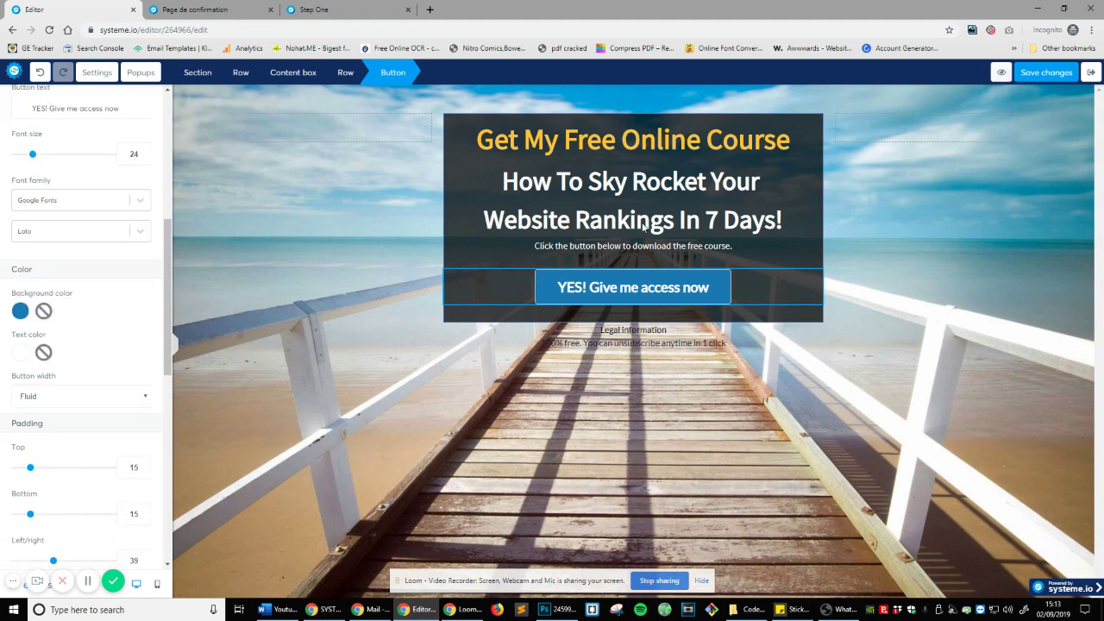
{"action": "left_click", "coordinate": [734, 378]}
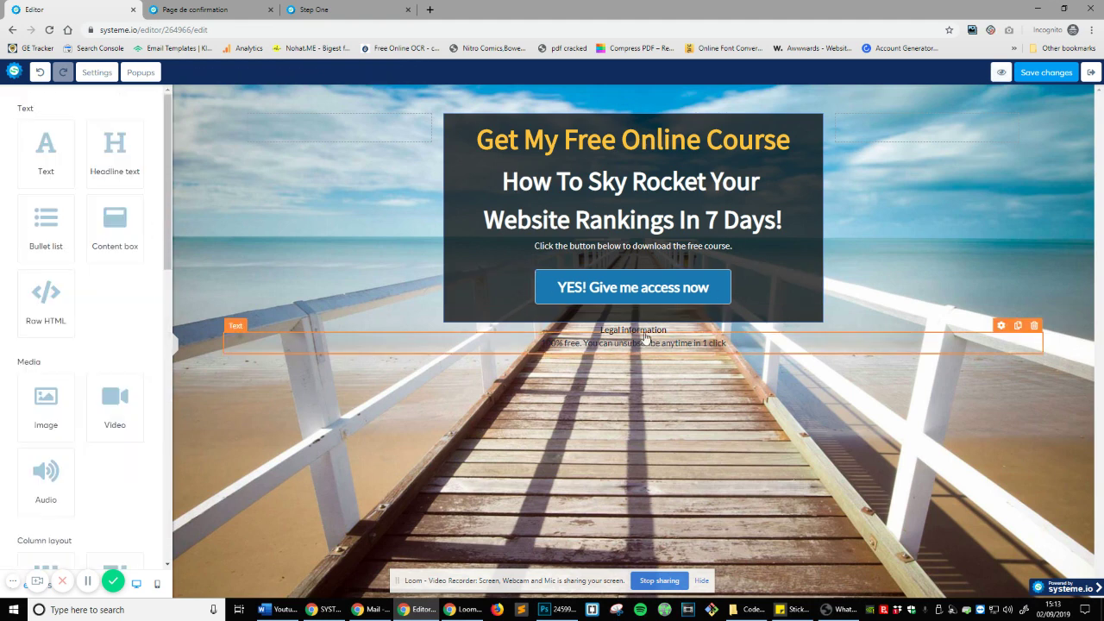
{"action": "left_click", "coordinate": [568, 339]}
{"action": "left_click", "coordinate": [315, 157]}
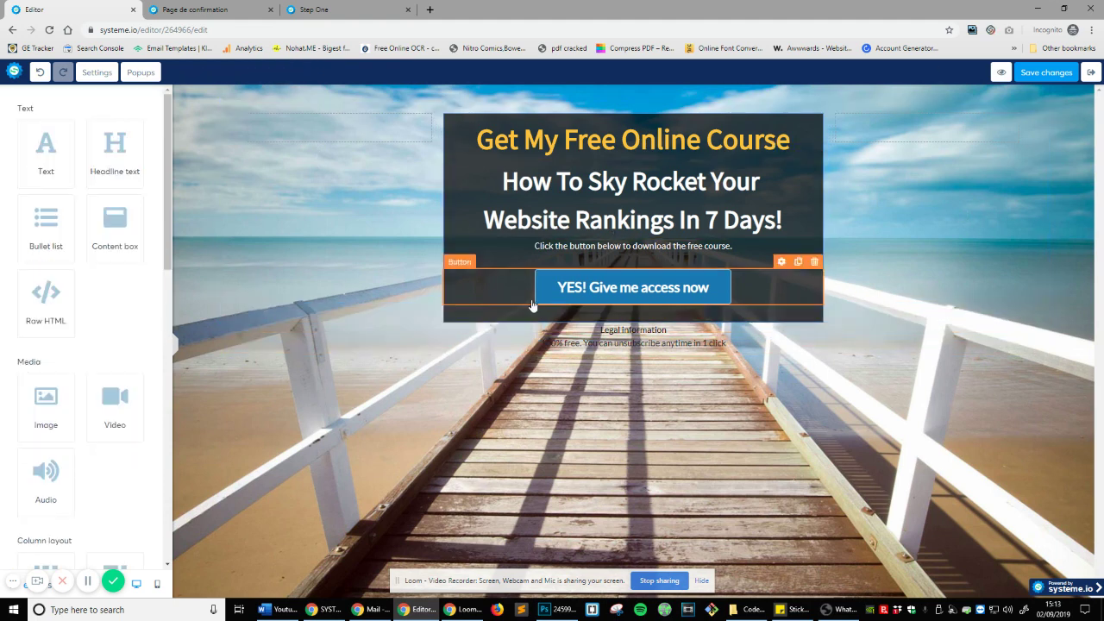
Remove the pier photo from the page background and set the background colour to white (FFFFFF).
{"action": "left_click", "coordinate": [97, 73]}
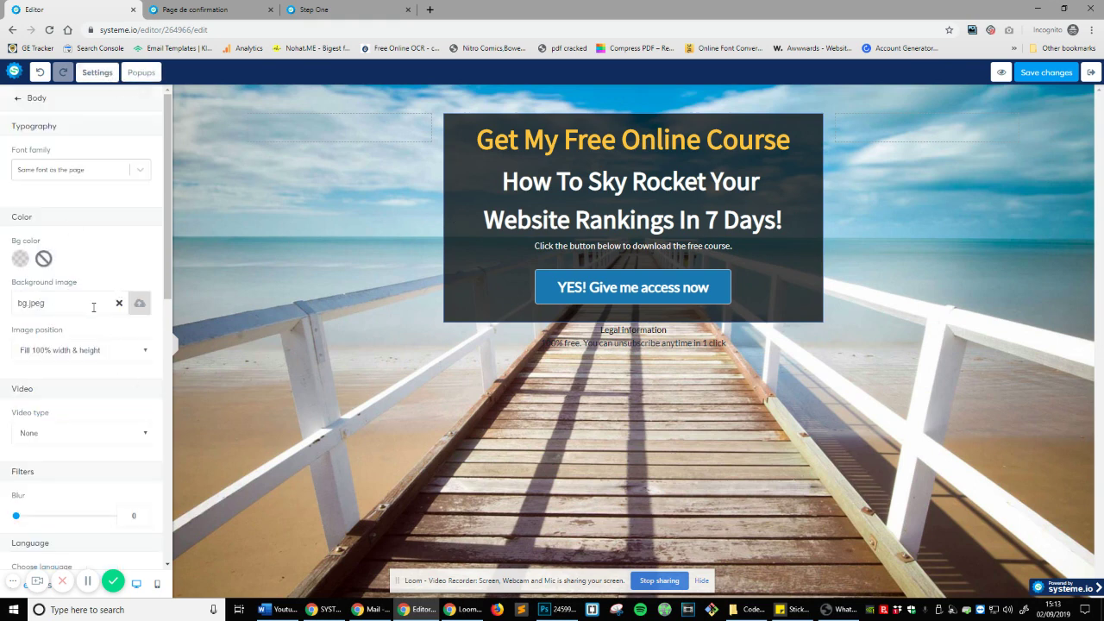
{"action": "left_click", "coordinate": [119, 303]}
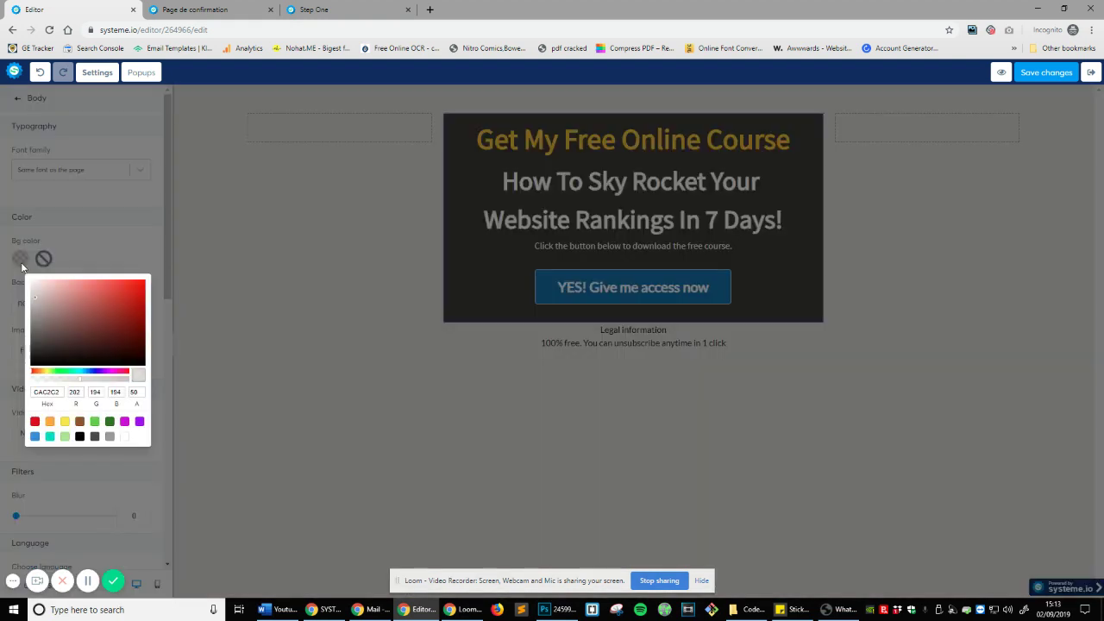
{"action": "left_click", "coordinate": [26, 261]}
{"action": "mouse_move", "coordinate": [68, 345]}
{"action": "left_mouse_down"}
{"action": "mouse_move", "coordinate": [53, 343]}
{"action": "mouse_move", "coordinate": [30, 279]}
{"action": "left_mouse_up"}
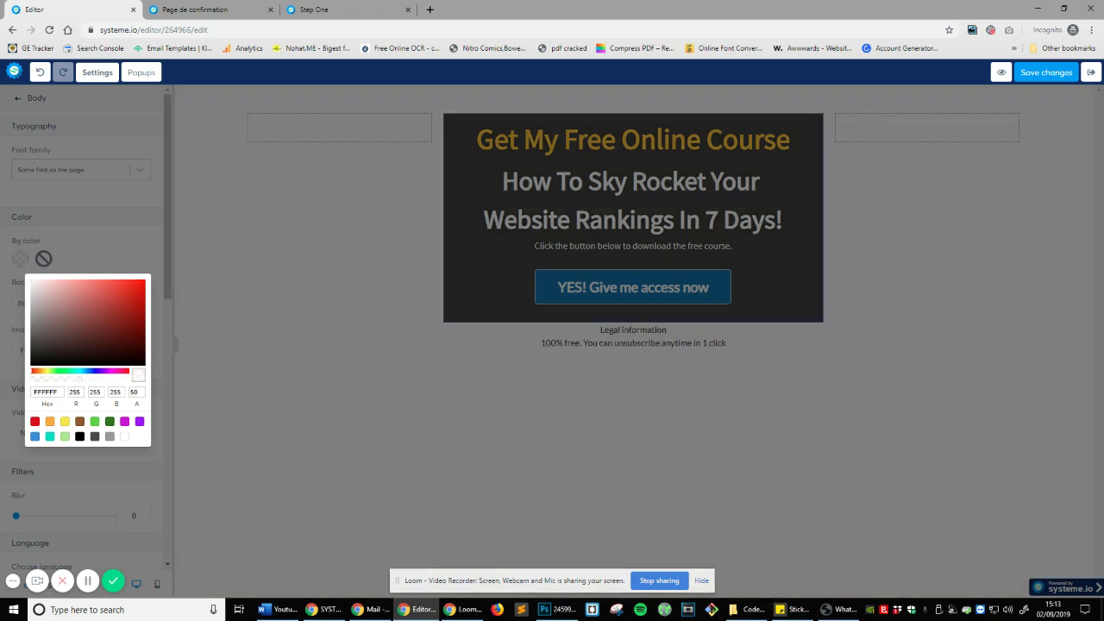
{"action": "left_click", "coordinate": [97, 247]}
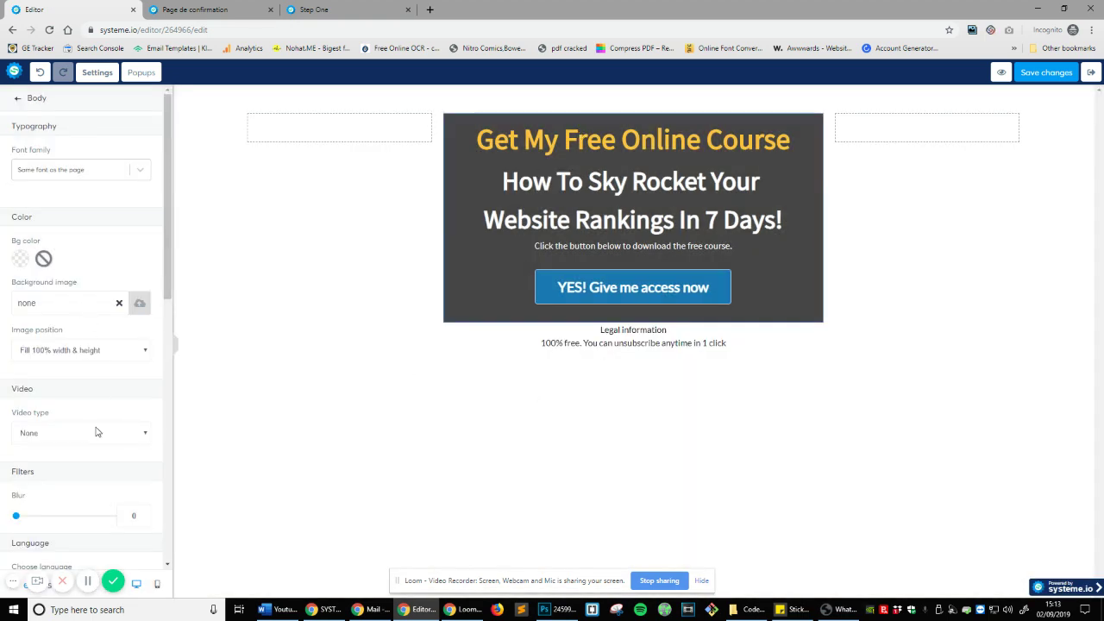
{"action": "left_click", "coordinate": [130, 432]}
{"action": "left_click", "coordinate": [131, 432]}
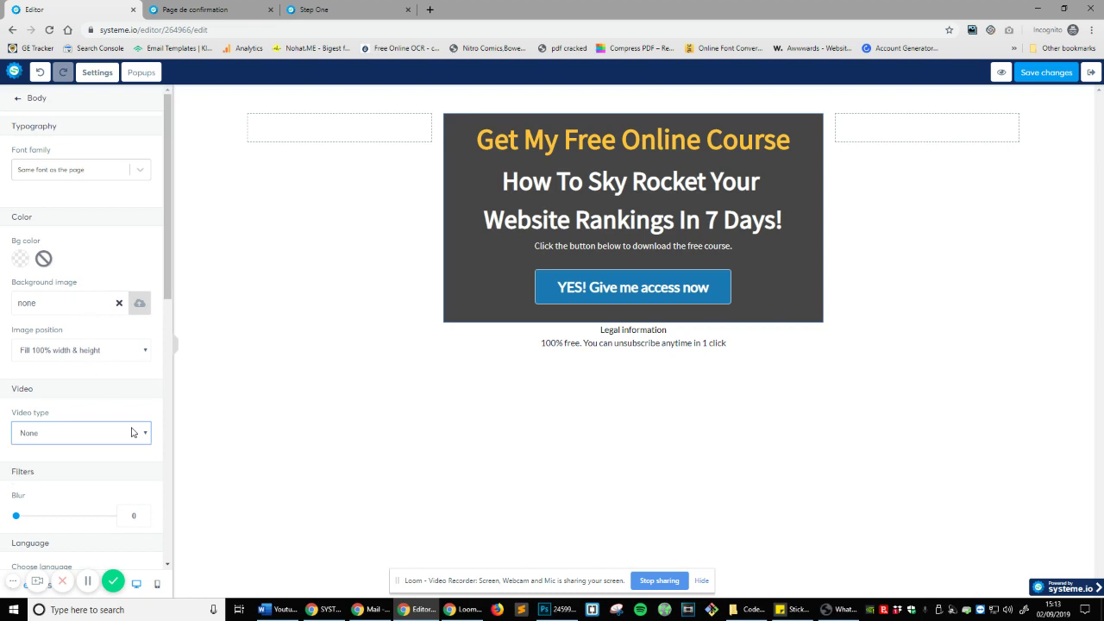
{"action": "scroll", "coordinate": [131, 430], "scroll_direction": "down", "scroll_amount": 1}
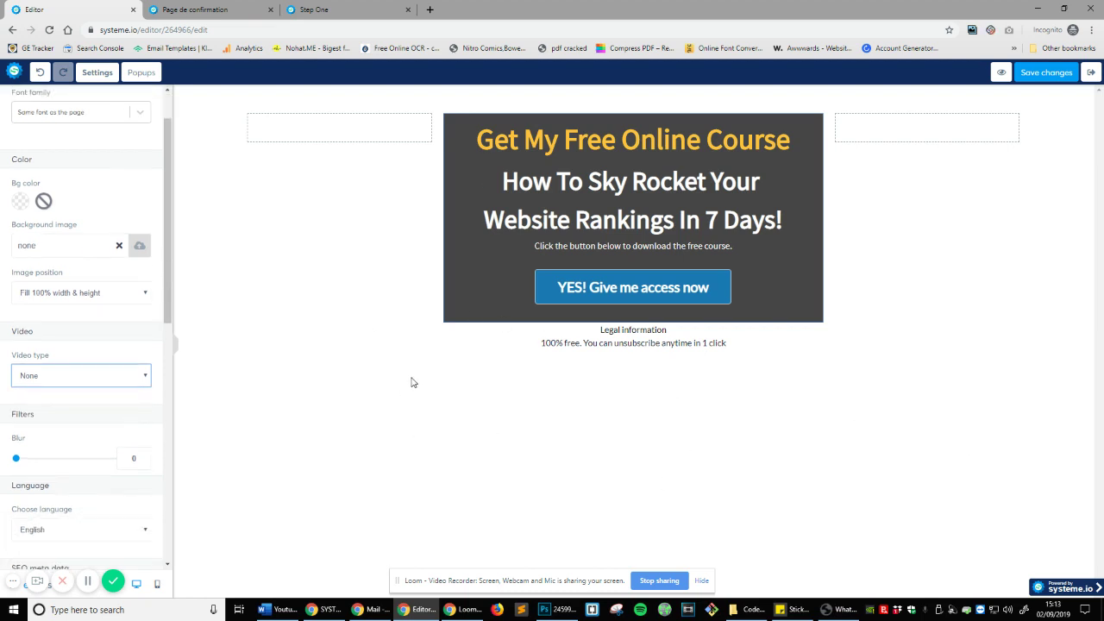
{"action": "scroll", "coordinate": [74, 476], "scroll_direction": "down", "scroll_amount": 3}
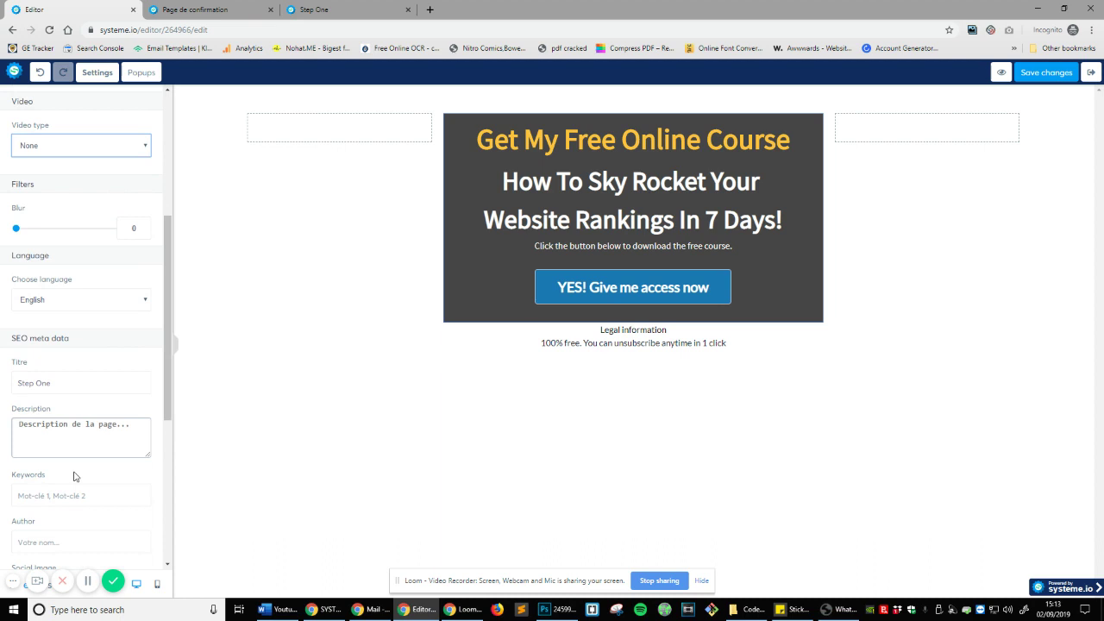
{"action": "left_click", "coordinate": [77, 301]}
{"action": "left_click", "coordinate": [60, 327]}
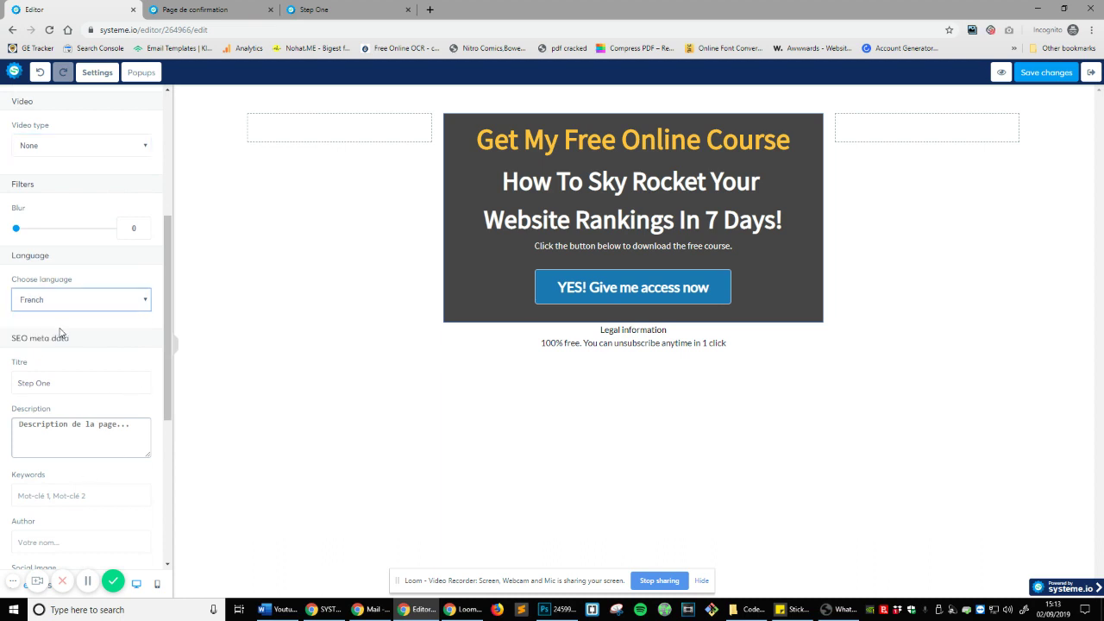
{"action": "left_click", "coordinate": [116, 299]}
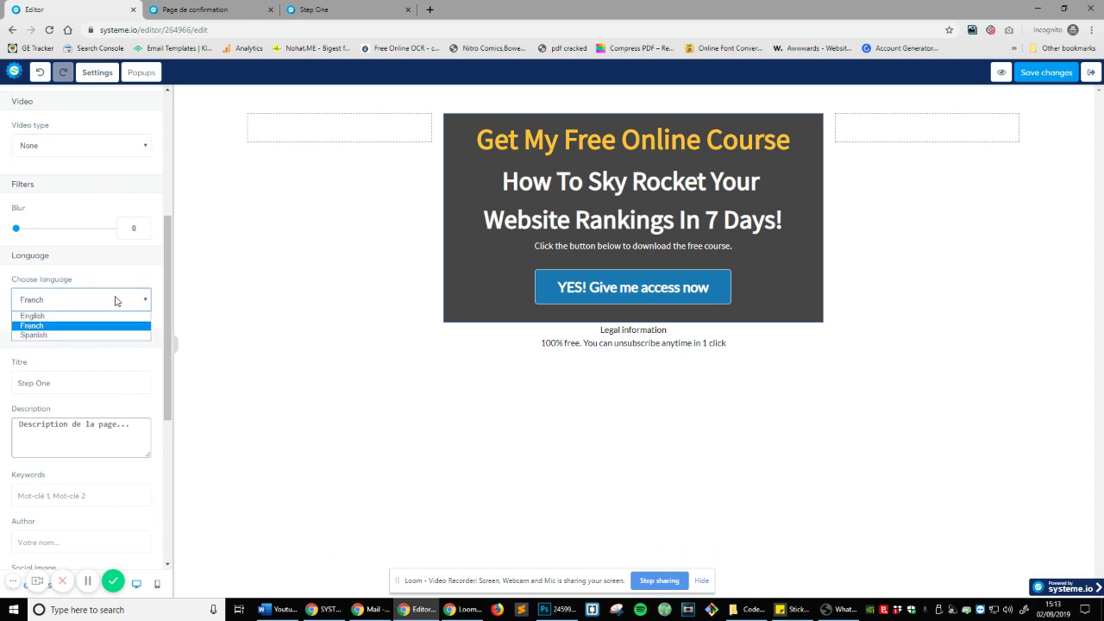
{"action": "left_click", "coordinate": [87, 316]}
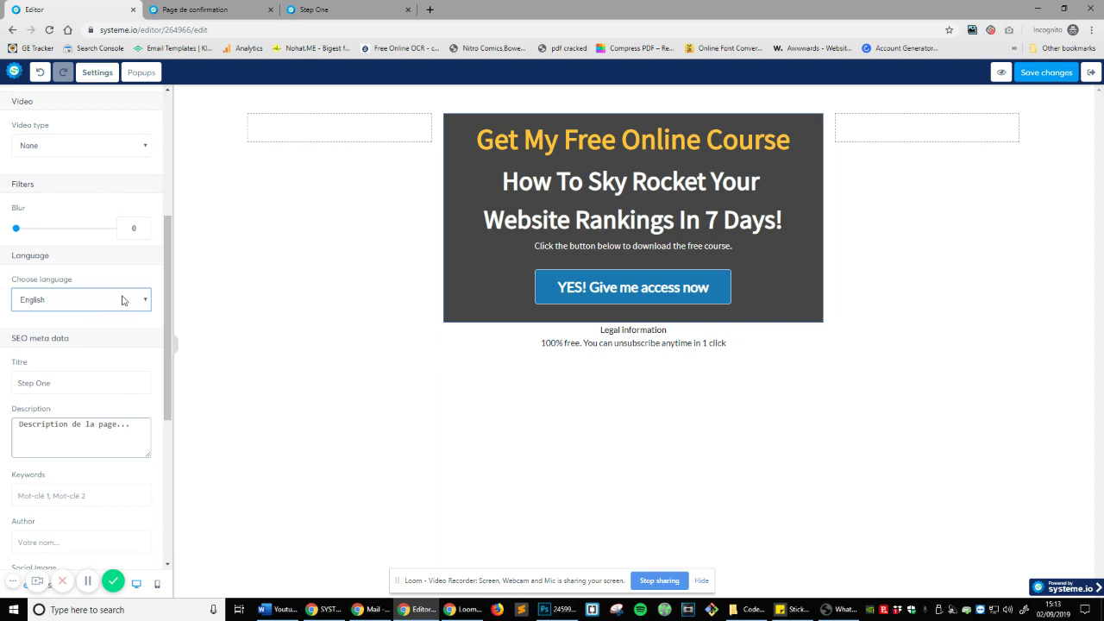
{"action": "left_click", "coordinate": [121, 299]}
{"action": "left_click", "coordinate": [121, 299]}
{"action": "scroll", "coordinate": [116, 379], "scroll_direction": "down", "scroll_amount": 3}
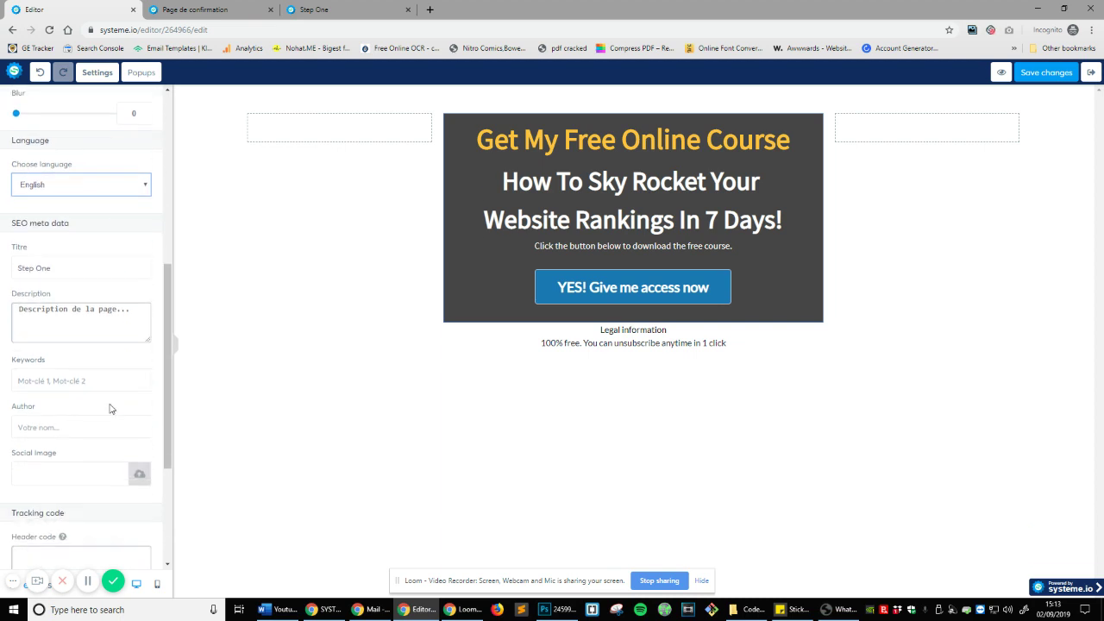
{"action": "scroll", "coordinate": [109, 406], "scroll_direction": "down", "scroll_amount": 3}
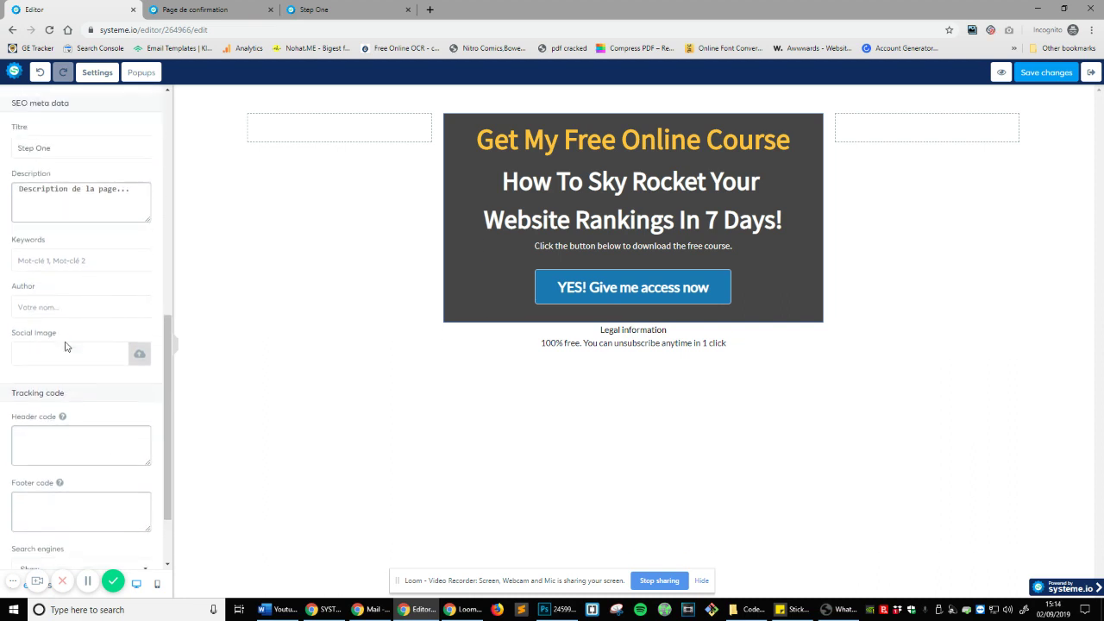
{"action": "scroll", "coordinate": [69, 340], "scroll_direction": "up", "scroll_amount": 2}
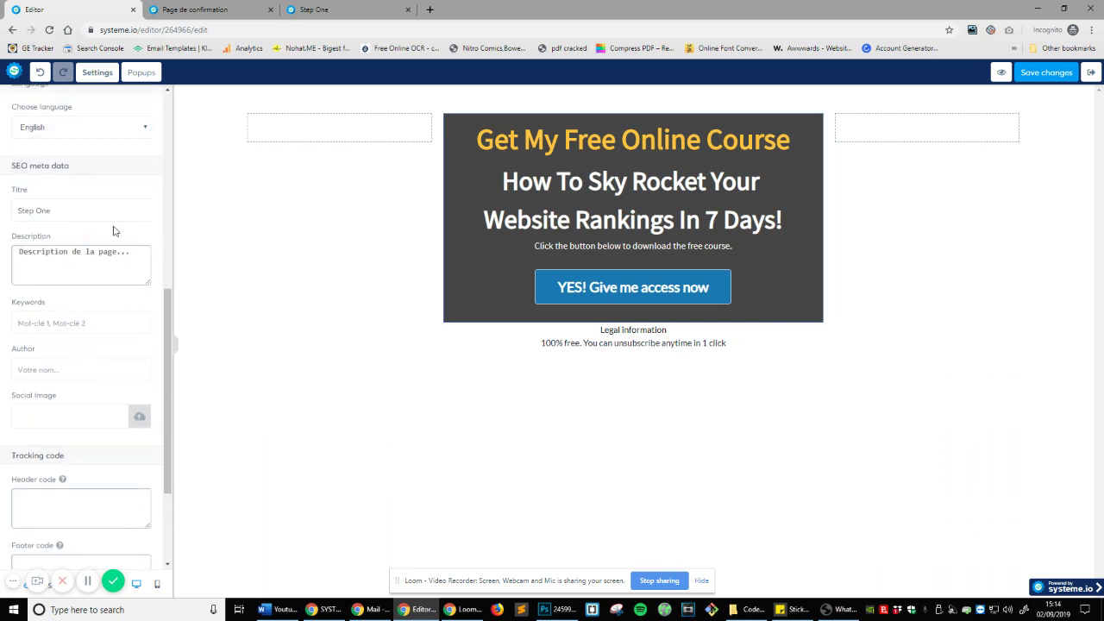
{"action": "scroll", "coordinate": [101, 433], "scroll_direction": "up", "scroll_amount": 6}
{"action": "scroll", "coordinate": [99, 433], "scroll_direction": "down", "scroll_amount": 10}
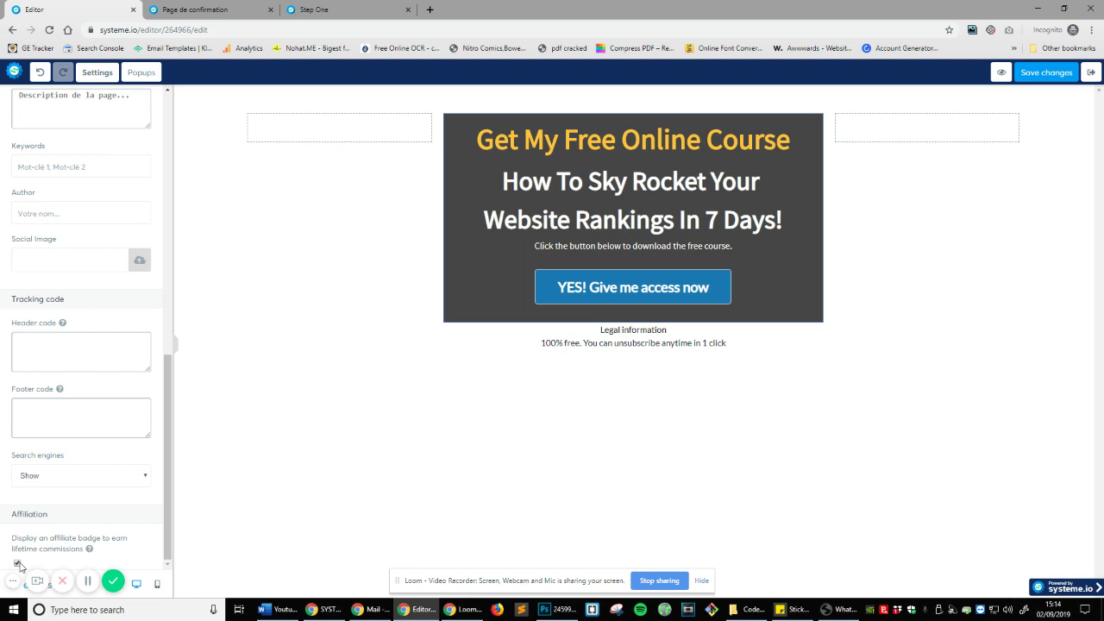
{"action": "left_click", "coordinate": [19, 564]}
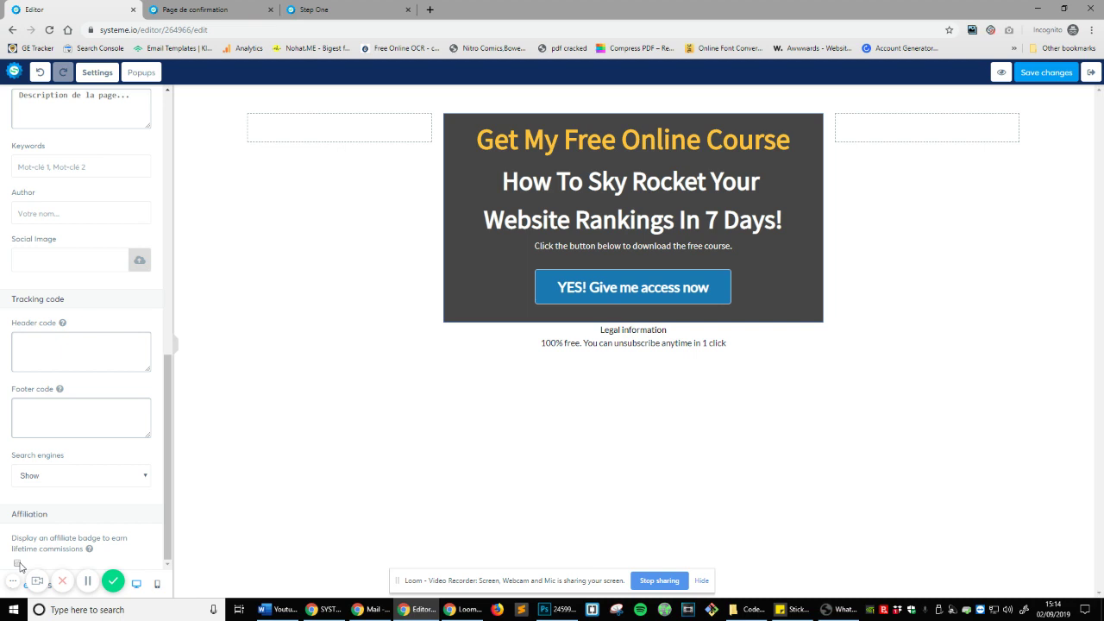
{"action": "left_click", "coordinate": [18, 564]}
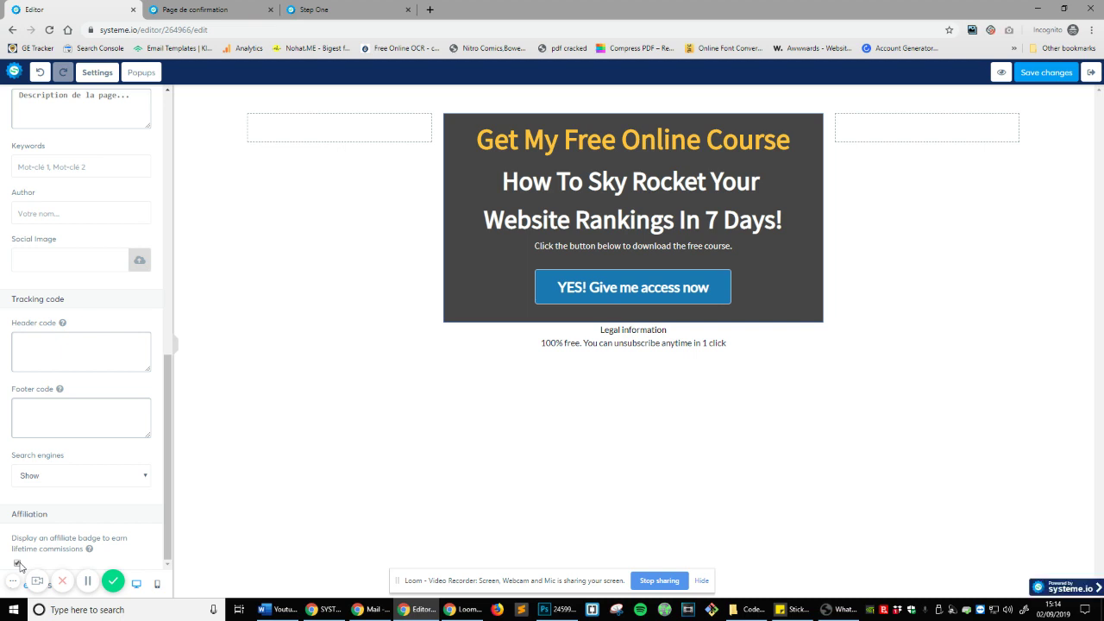
{"action": "scroll", "coordinate": [65, 543], "scroll_direction": "up", "scroll_amount": 5}
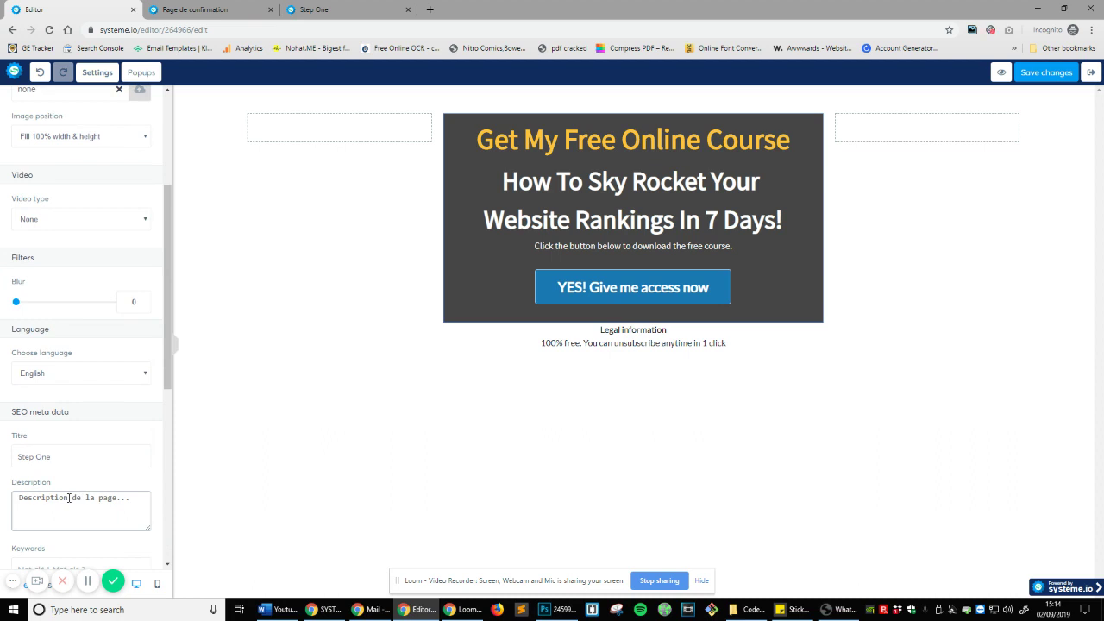
{"action": "scroll", "coordinate": [119, 328], "scroll_direction": "up", "scroll_amount": 3}
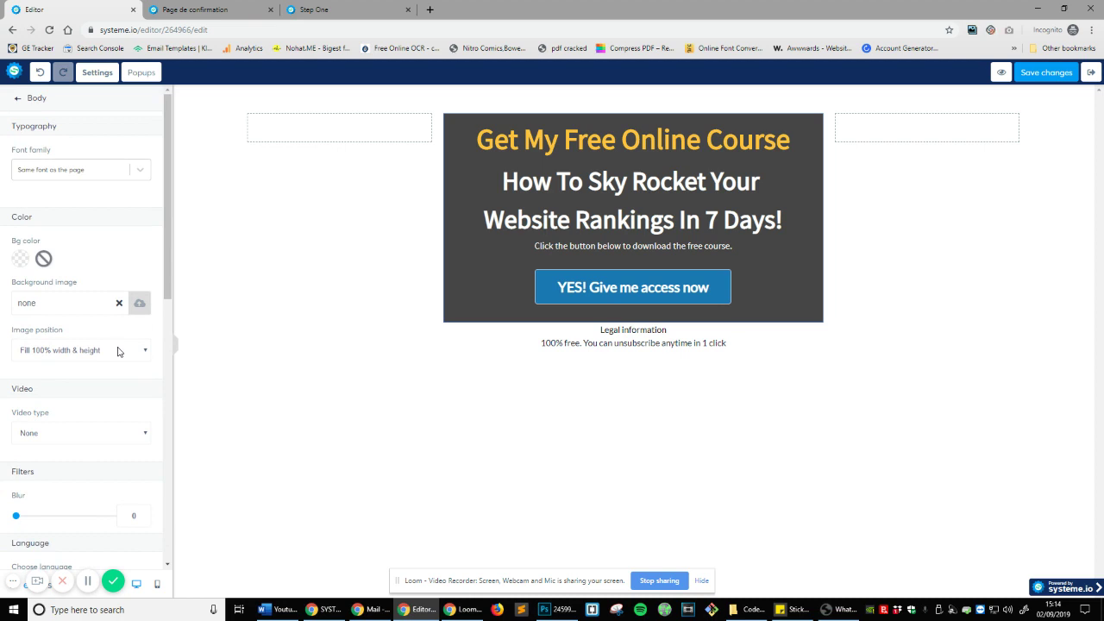
Save the squeeze page and preview it, confirming the YES button opens the opt-in popup.
{"action": "left_click", "coordinate": [1057, 77]}
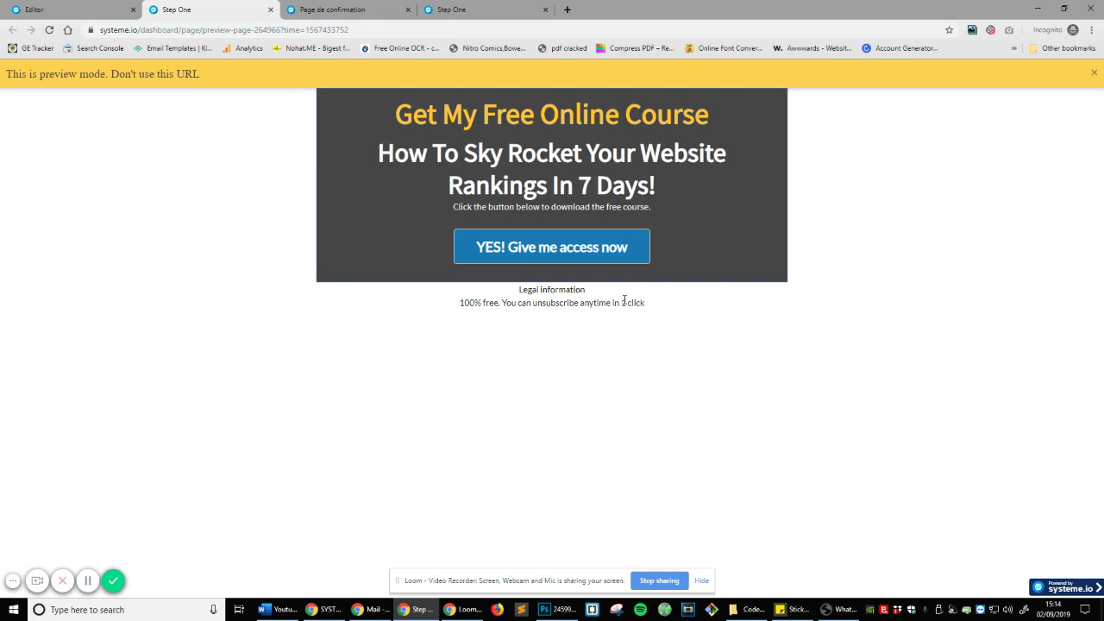
{"action": "left_click", "coordinate": [632, 258]}
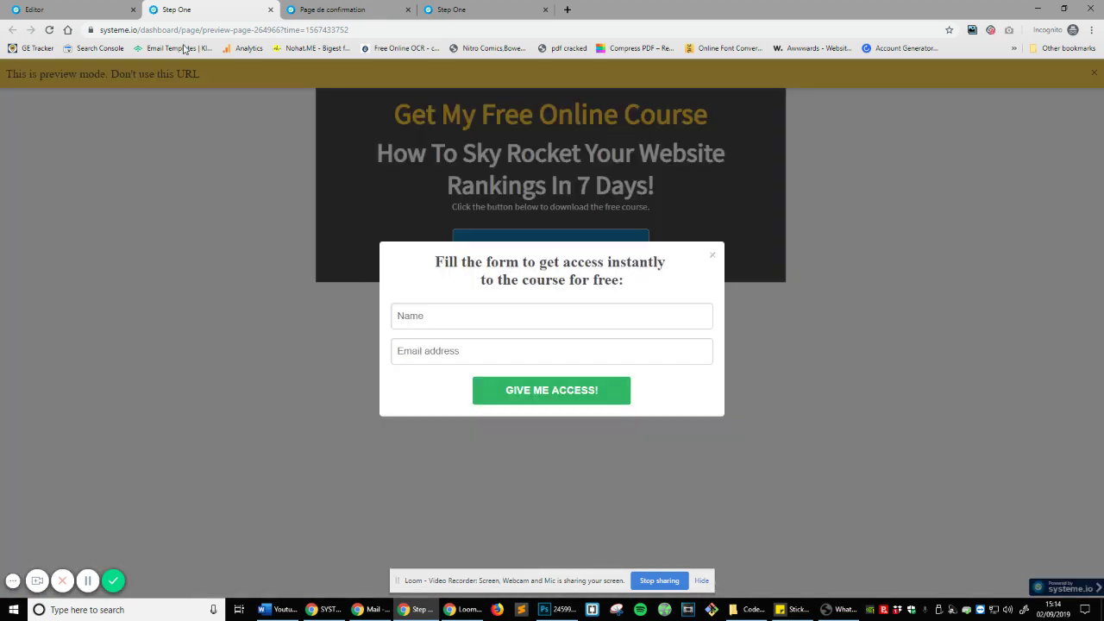
{"action": "left_click", "coordinate": [69, 10]}
Exit the editor back to the Test Custom Funnel's Step One squeeze page settings.
{"action": "left_click", "coordinate": [1091, 72]}
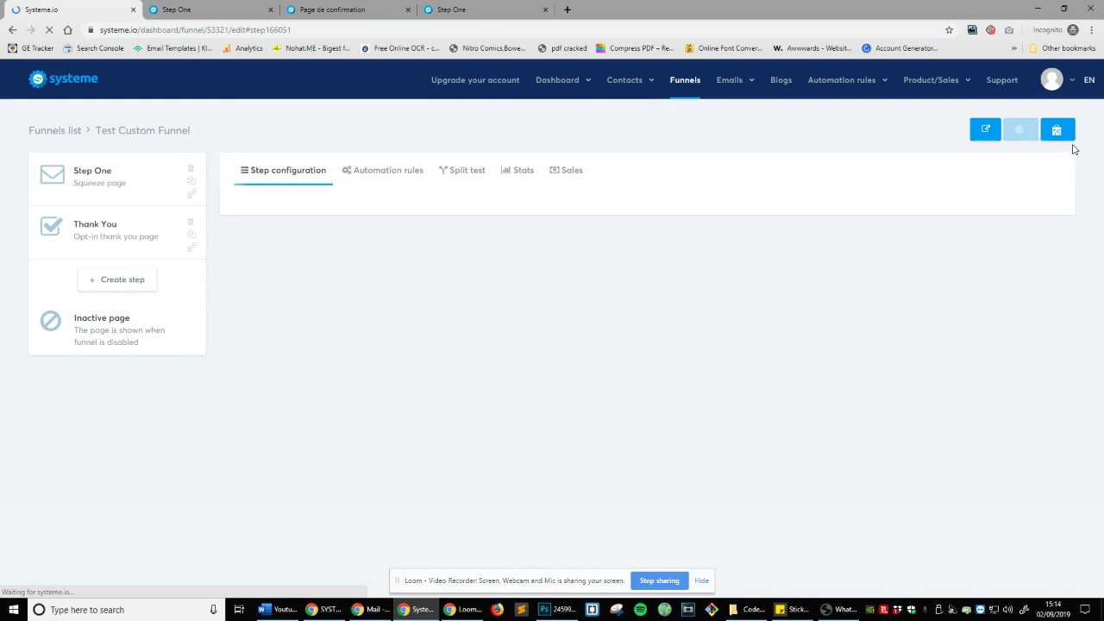